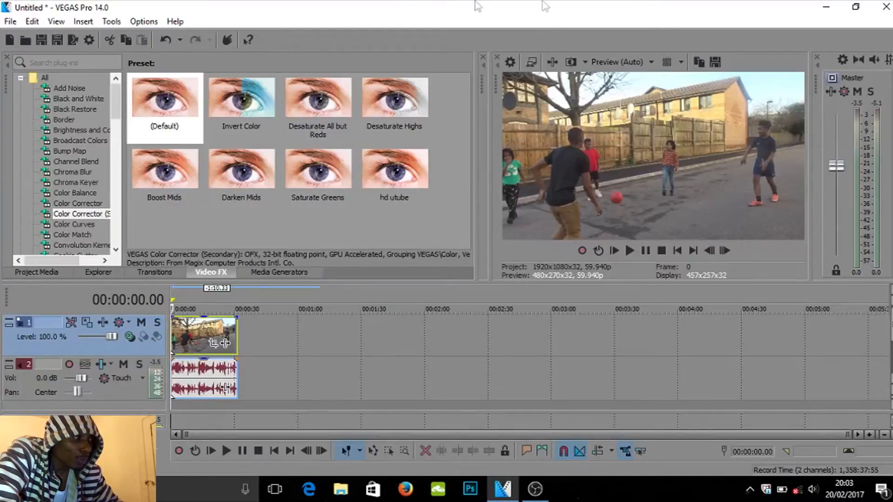
# - Apply the default Color Corrector (Secondary) preset to the video clip on the timeline
pyautogui.click(69, 204)
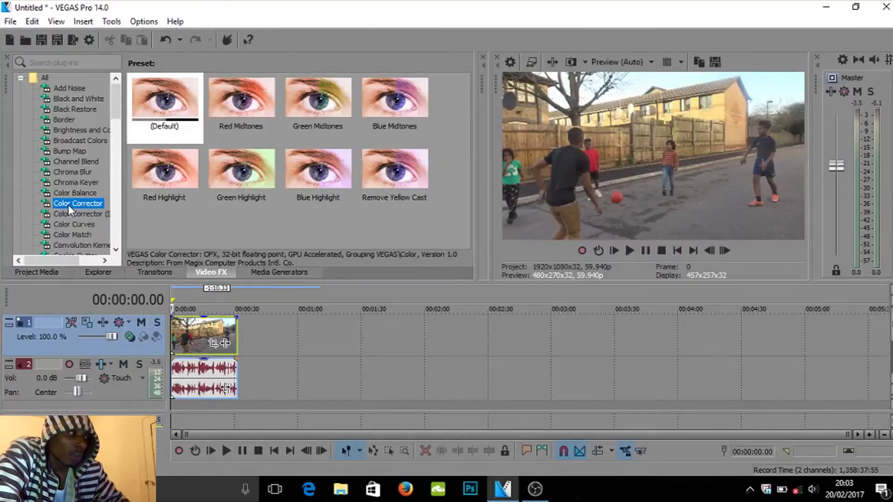
pyautogui.click(65, 214)
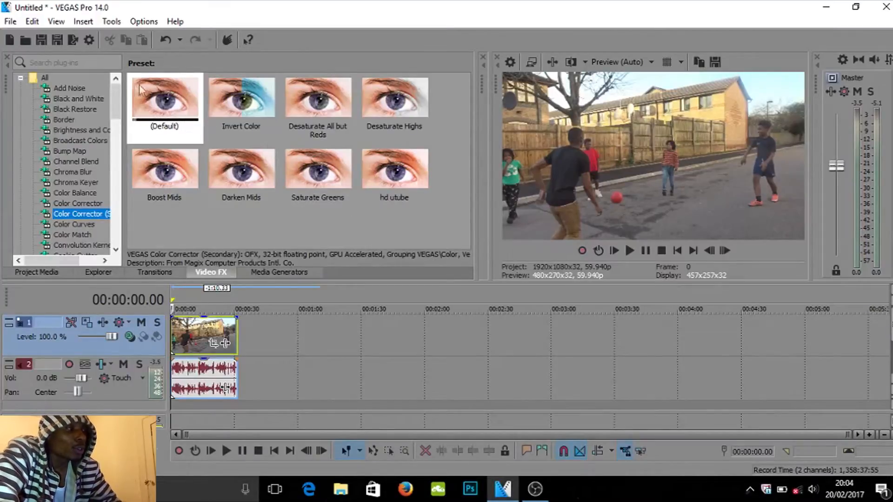
pyautogui.moveTo(137, 89); pyautogui.dragTo(200, 331)
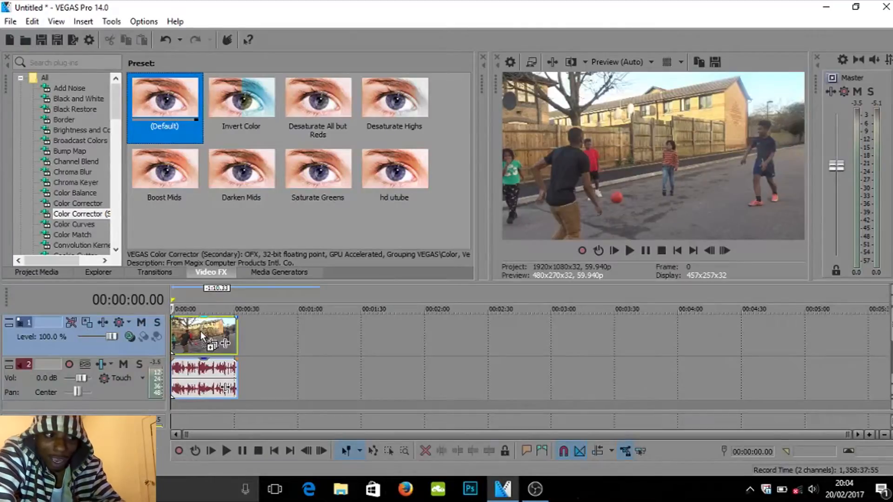
pyautogui.moveTo(200, 332); pyautogui.dragTo(200, 331)
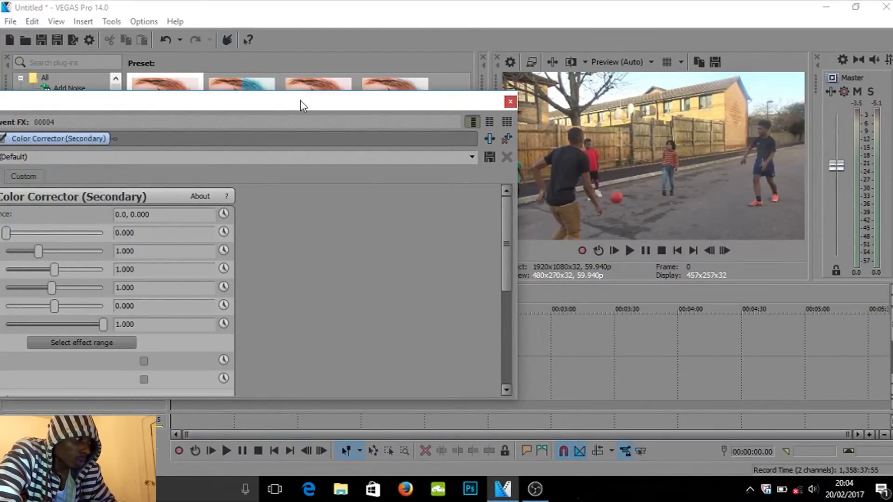
# - Move and resize the Video Event FX window so it sits beside the video preview
pyautogui.moveTo(300, 100); pyautogui.dragTo(396, 72)
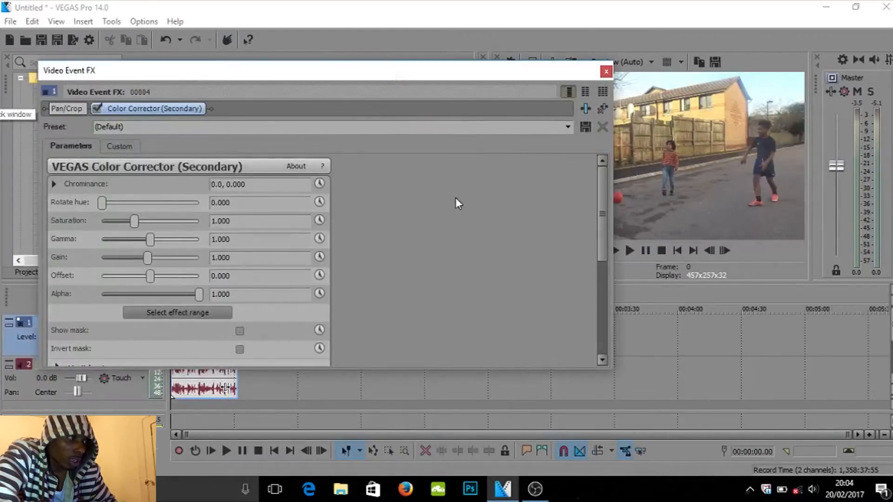
pyautogui.moveTo(449, 195); pyautogui.dragTo(254, 71)
pyautogui.moveTo(368, 125); pyautogui.dragTo(414, 132)
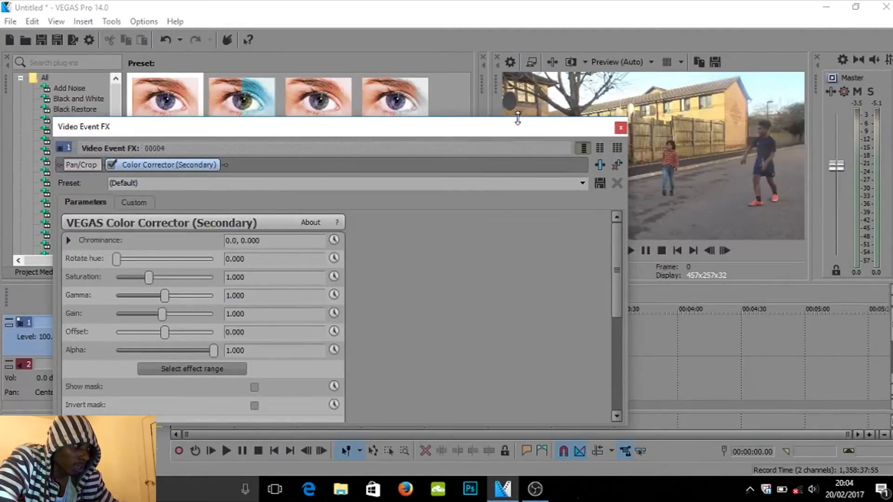
pyautogui.moveTo(519, 118); pyautogui.dragTo(518, 127)
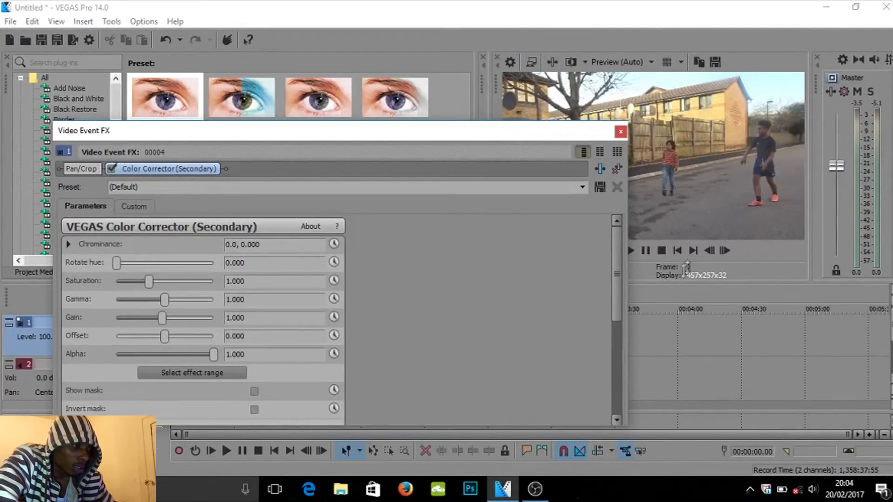
pyautogui.moveTo(626, 269); pyautogui.dragTo(628, 271)
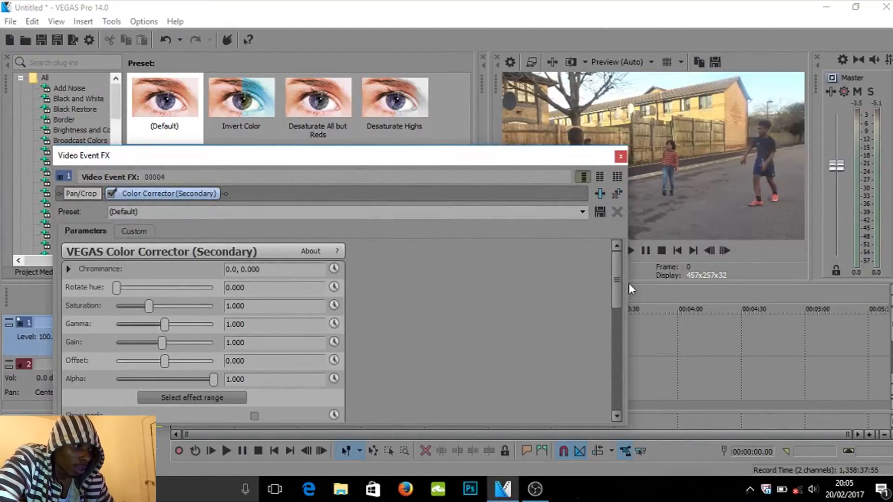
pyautogui.moveTo(626, 281); pyautogui.dragTo(535, 281)
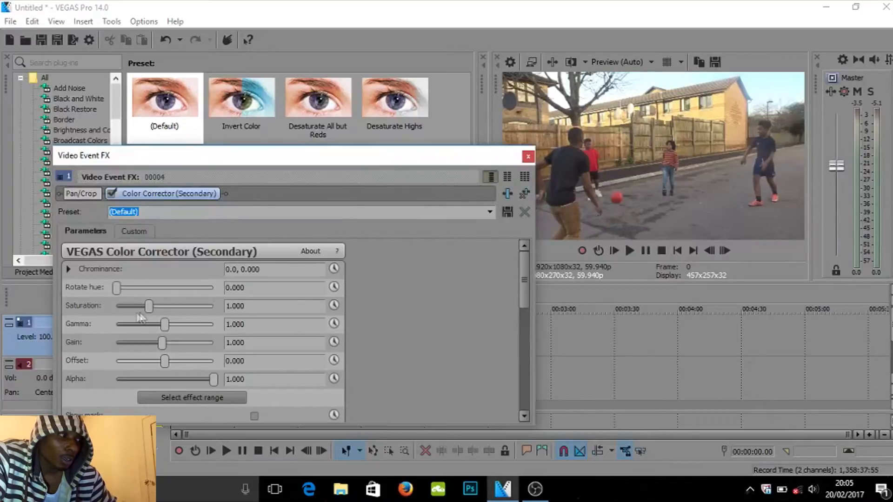
# - Raise the Color Corrector (Secondary) Saturation to 1.857
pyautogui.moveTo(146, 308); pyautogui.dragTo(151, 309)
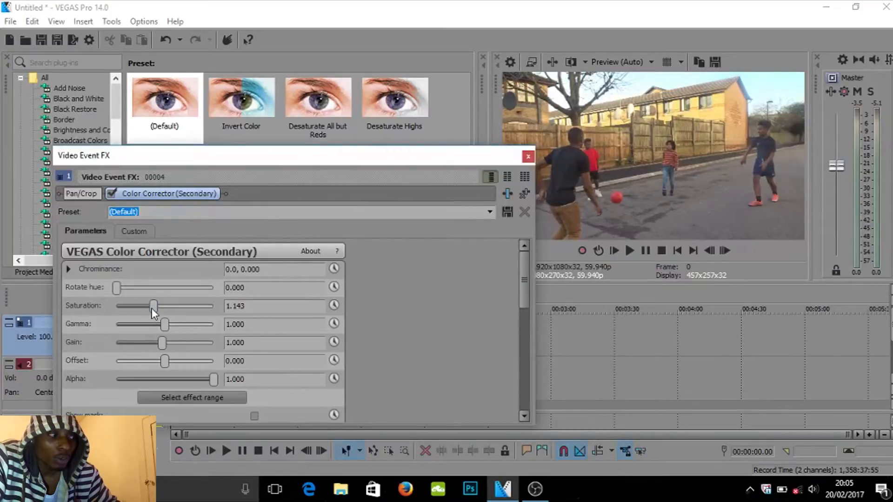
pyautogui.moveTo(152, 310); pyautogui.dragTo(197, 311)
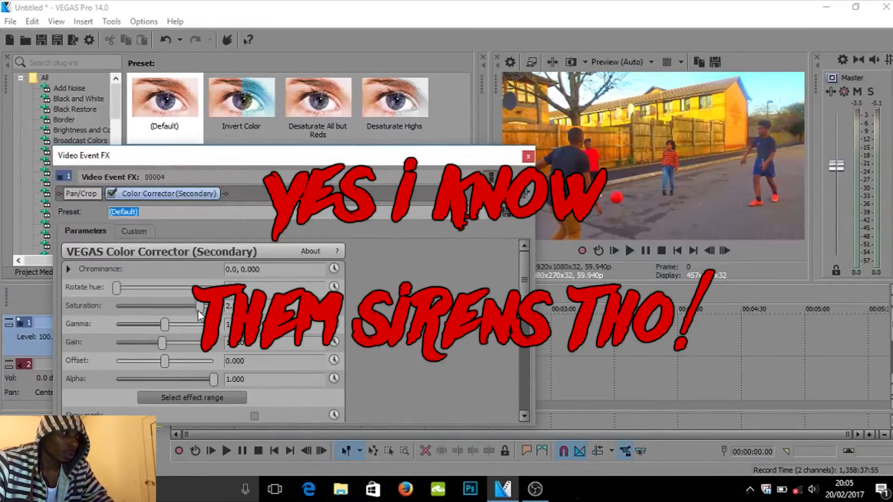
pyautogui.moveTo(202, 308); pyautogui.dragTo(177, 305)
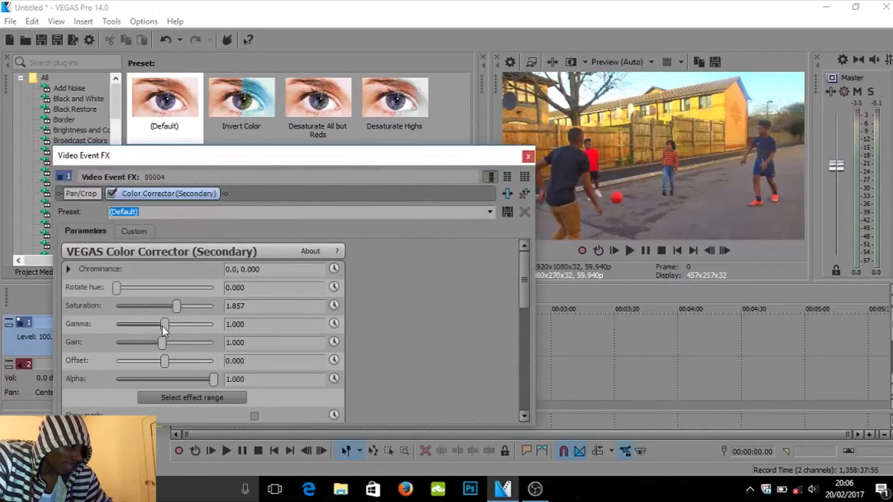
# - Lower Gamma to 0.884 and Gain to 0.888 in the Color Corrector (Secondary)
pyautogui.moveTo(161, 324); pyautogui.dragTo(155, 325)
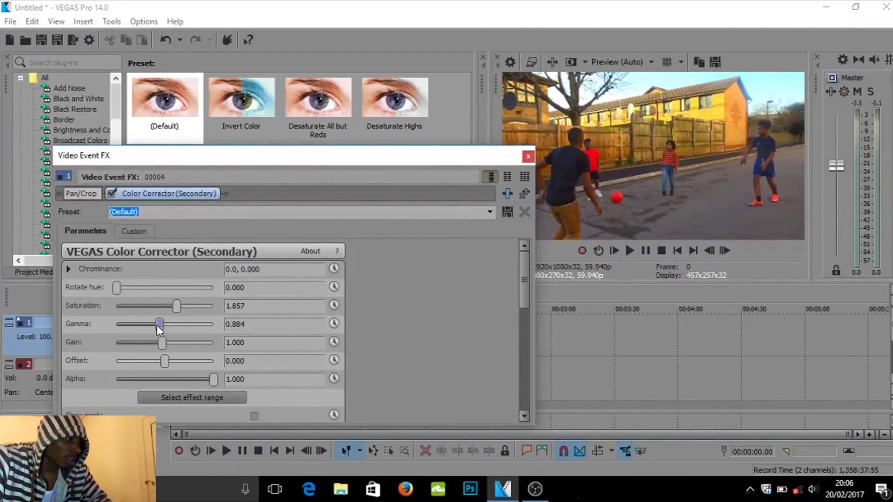
pyautogui.moveTo(162, 340); pyautogui.dragTo(154, 344)
pyautogui.moveTo(155, 345); pyautogui.dragTo(159, 347)
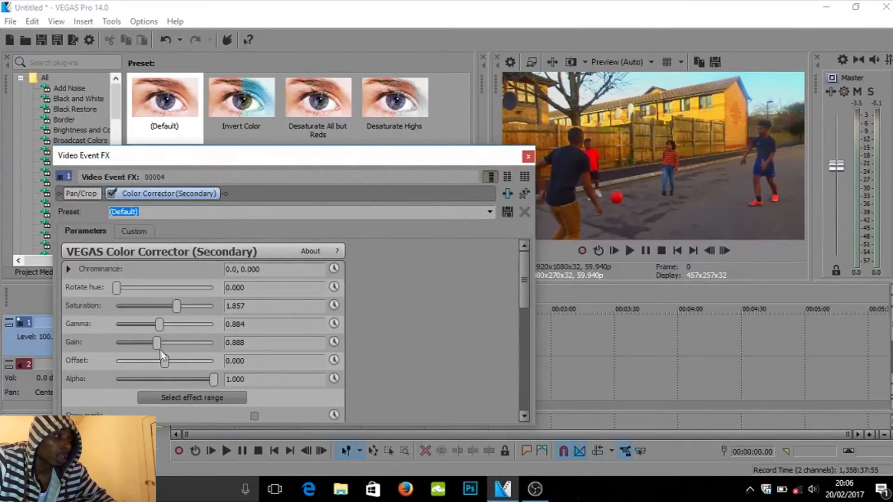
# - Set the Color Corrector (Secondary) Offset to 1.728
pyautogui.moveTo(165, 363); pyautogui.dragTo(194, 361)
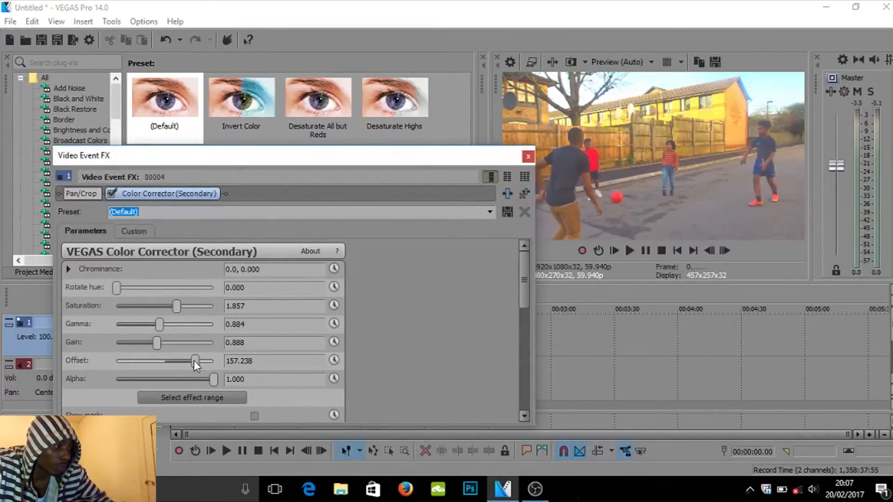
pyautogui.click(194, 361)
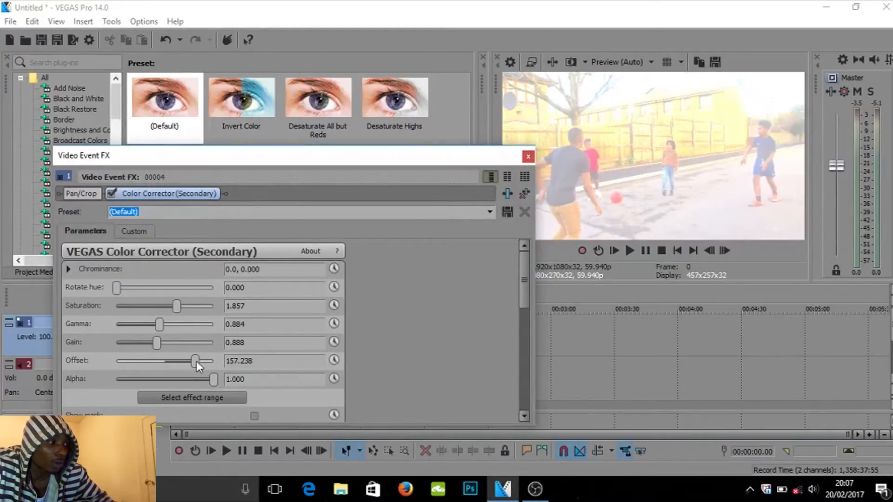
pyautogui.moveTo(195, 361); pyautogui.dragTo(167, 365)
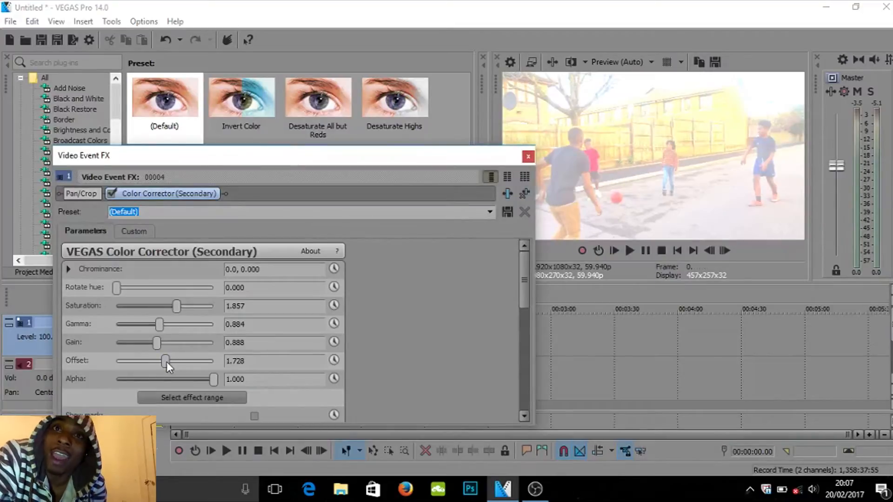
pyautogui.click(166, 363)
pyautogui.click(167, 364)
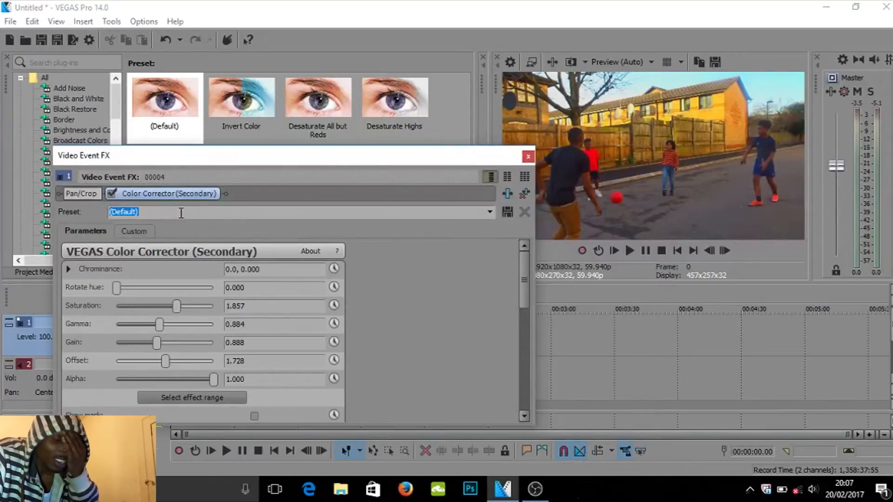
# - Name the preset vcvbvcnccv and close the Video Event FX window
pyautogui.write('vcvbvcnccv')
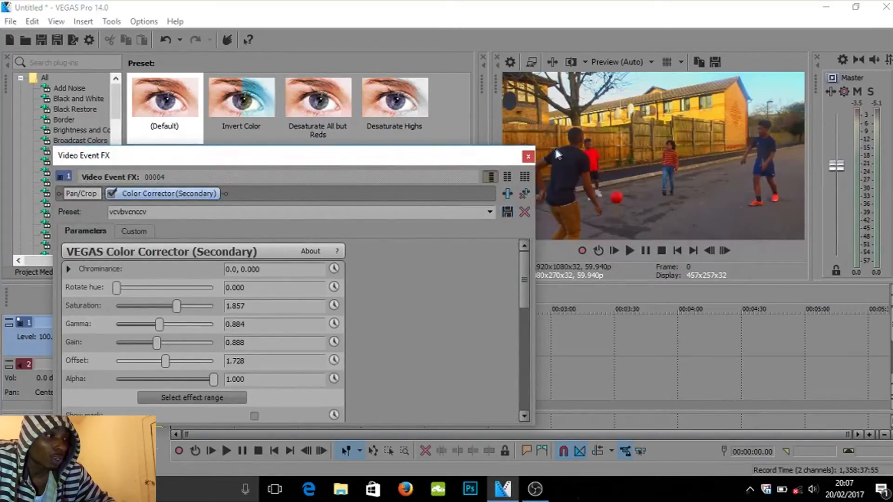
pyautogui.click(525, 159)
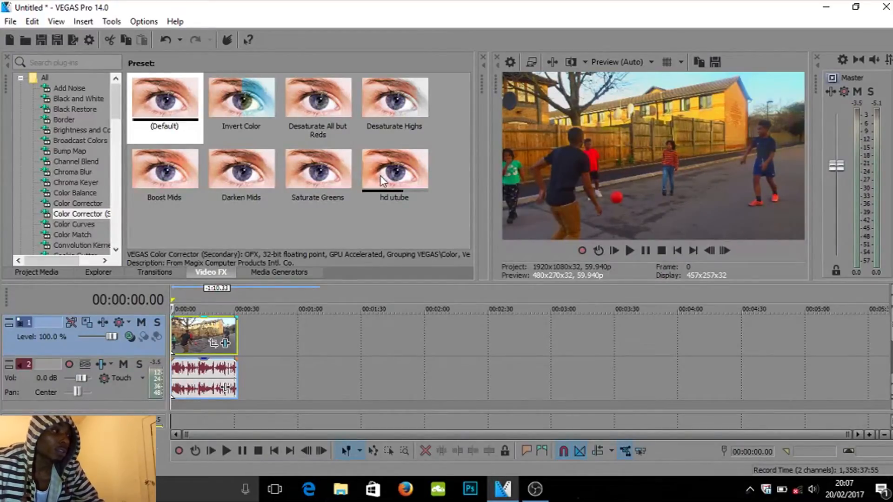
# - Apply the default Color Curves preset to the same video clip
pyautogui.click(78, 221)
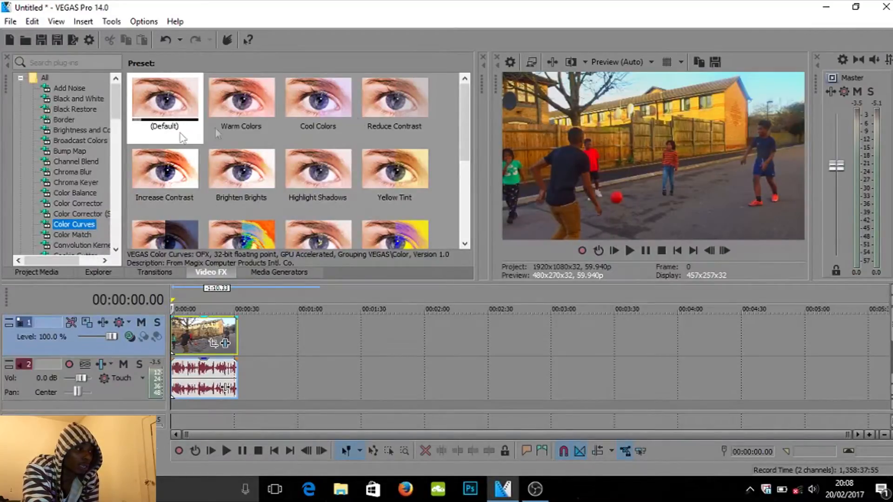
pyautogui.click(165, 112)
pyautogui.moveTo(166, 112); pyautogui.dragTo(210, 322)
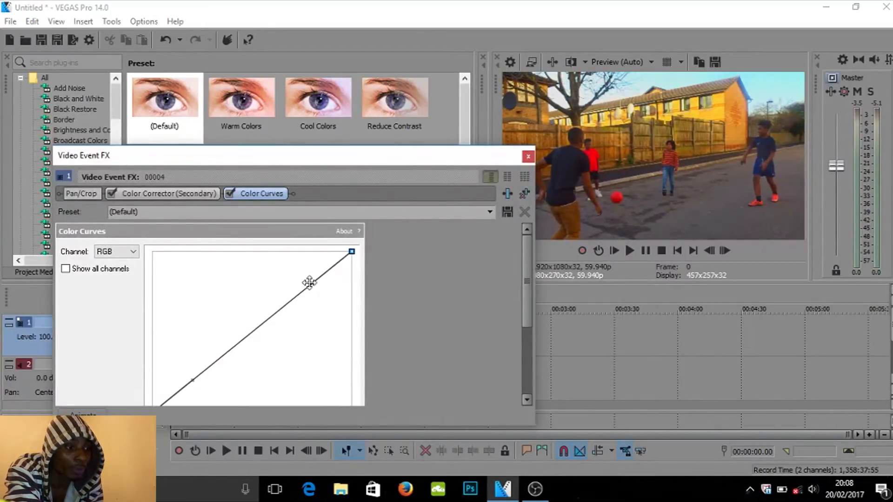
# - Shape the RGB curve into an S-curve by raising the upper handle and pulling the lower handle right, then close the window
pyautogui.moveTo(310, 283); pyautogui.dragTo(270, 255)
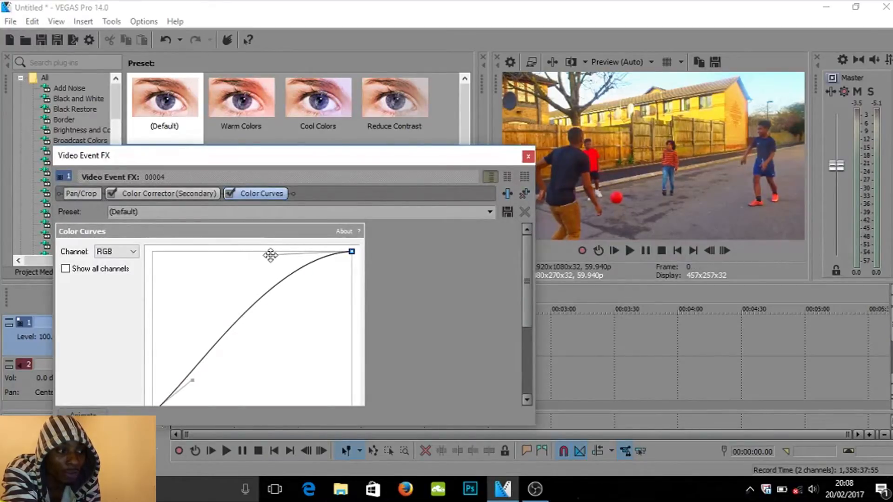
pyautogui.moveTo(270, 255); pyautogui.dragTo(288, 289)
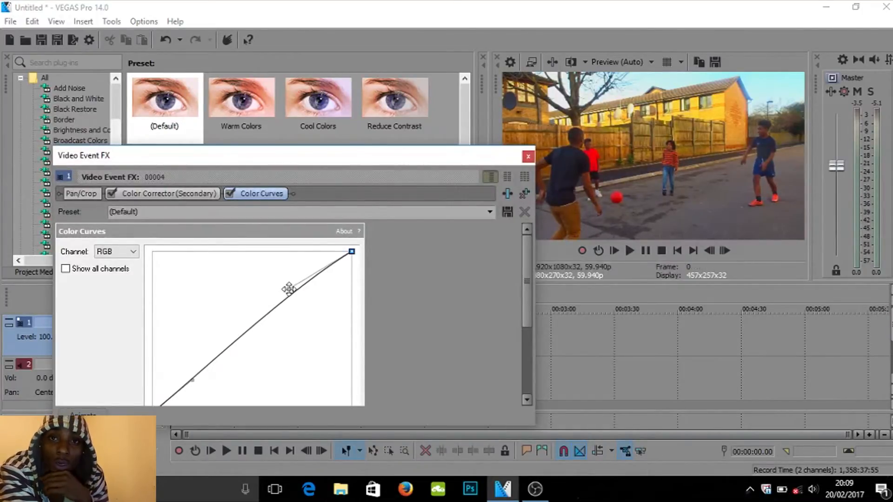
pyautogui.moveTo(289, 289); pyautogui.dragTo(262, 264)
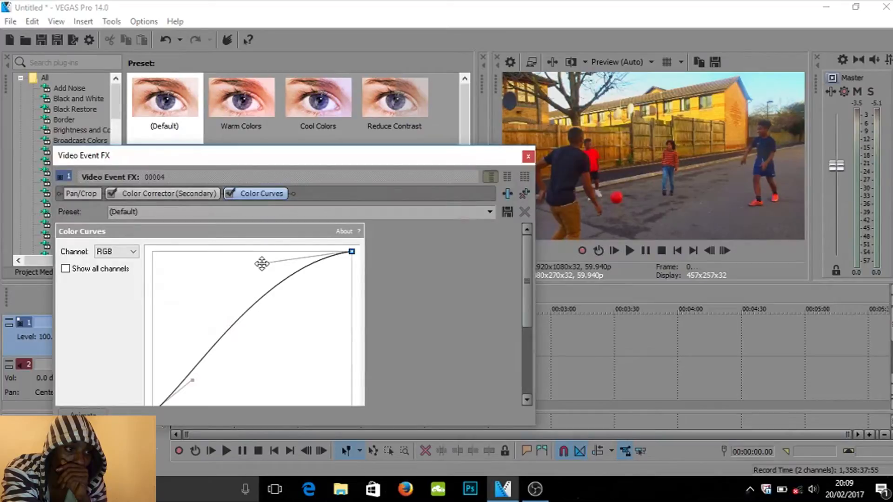
pyautogui.moveTo(261, 264); pyautogui.dragTo(259, 259)
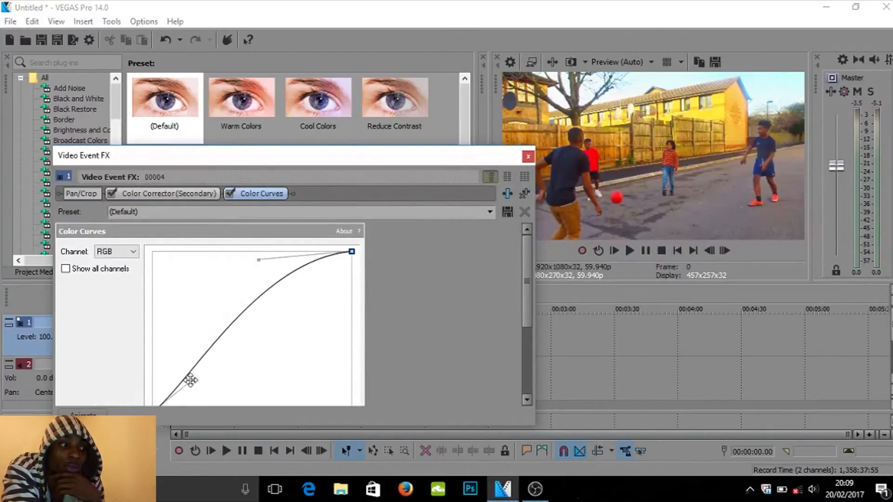
pyautogui.moveTo(190, 380); pyautogui.dragTo(220, 389)
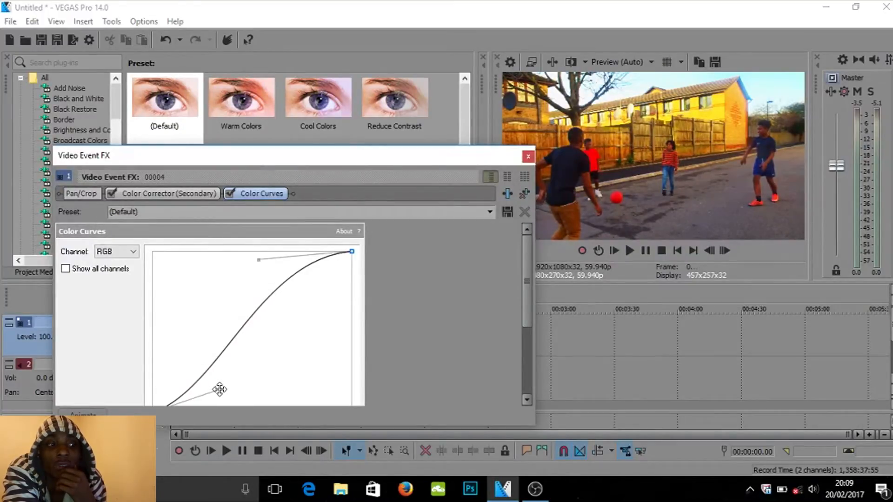
pyautogui.moveTo(219, 389); pyautogui.dragTo(203, 389)
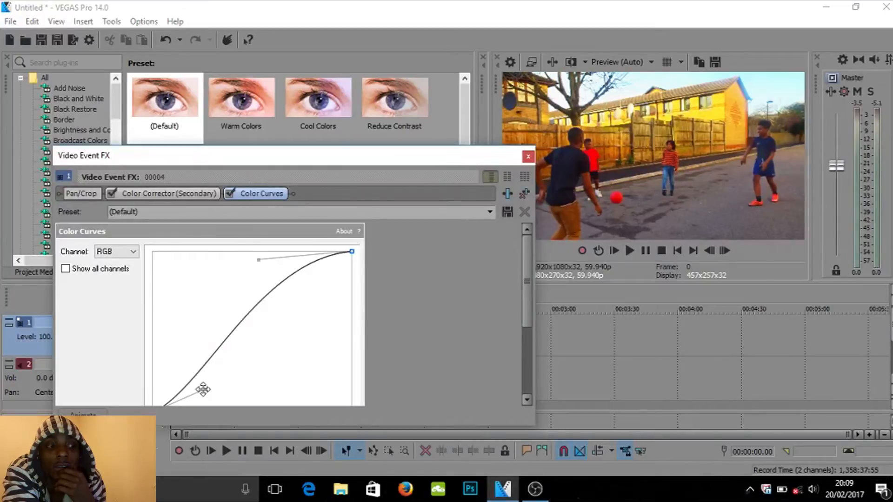
pyautogui.moveTo(203, 389); pyautogui.dragTo(206, 389)
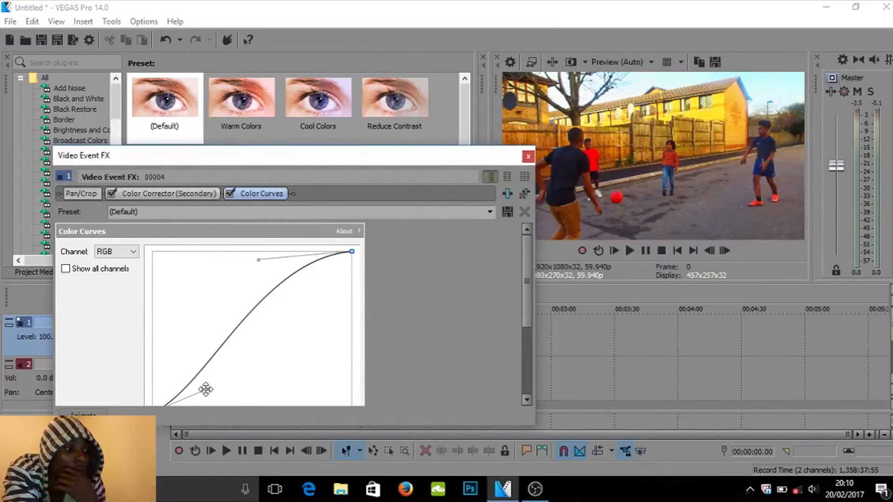
pyautogui.moveTo(206, 389)
pyautogui.mouseDown()
pyautogui.moveTo(197, 392)
pyautogui.moveTo(211, 391)
pyautogui.mouseUp()
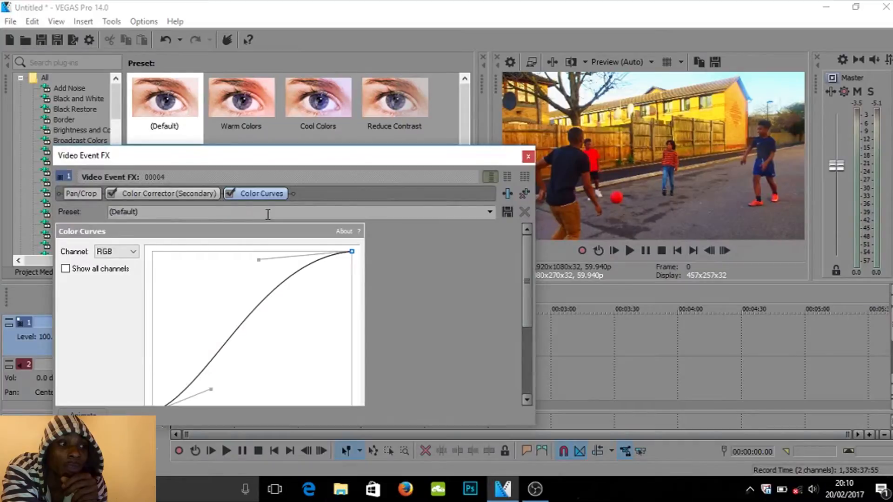
pyautogui.click(531, 156)
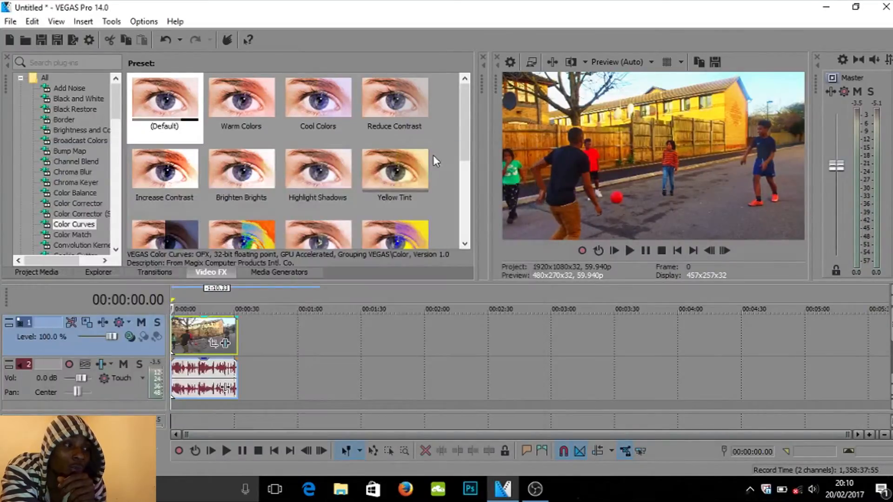
# - Move the playhead to about 00:00:09.24 to preview the graded clip
pyautogui.moveTo(467, 132); pyautogui.dragTo(463, 202)
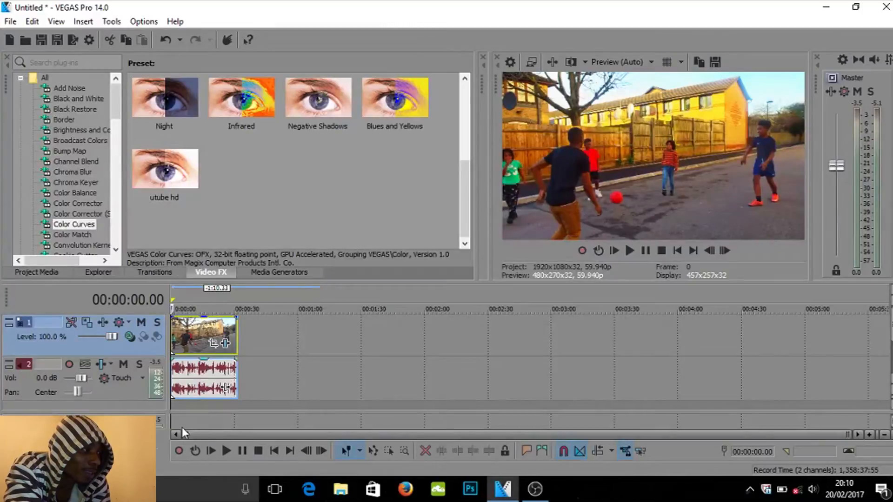
pyautogui.click(13, 21)
pyautogui.press('Escape')
pyautogui.click(32, 22)
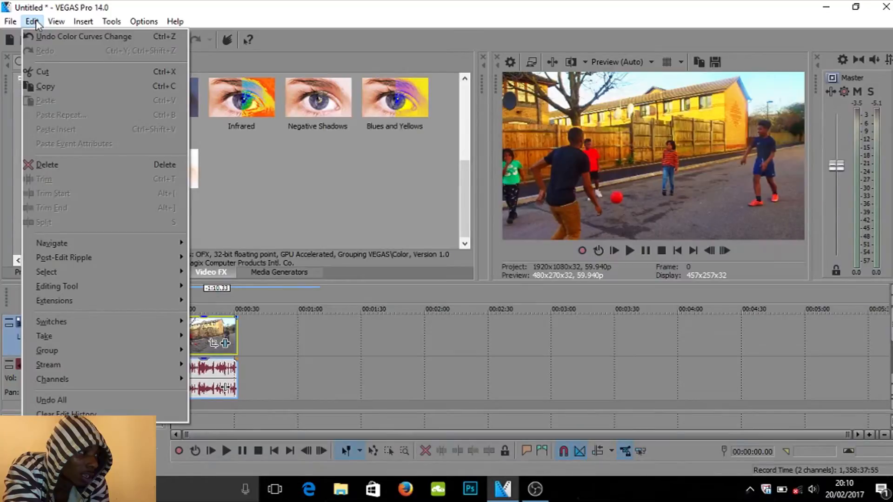
pyautogui.click(313, 4)
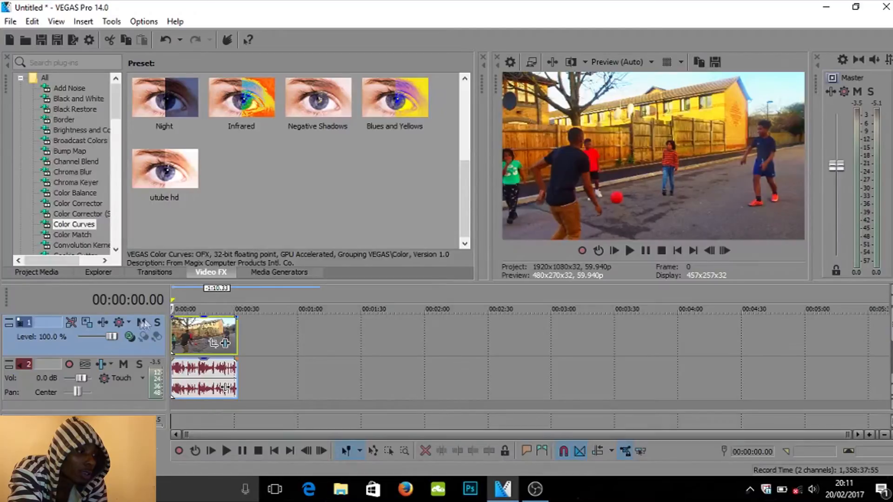
pyautogui.click(190, 302)
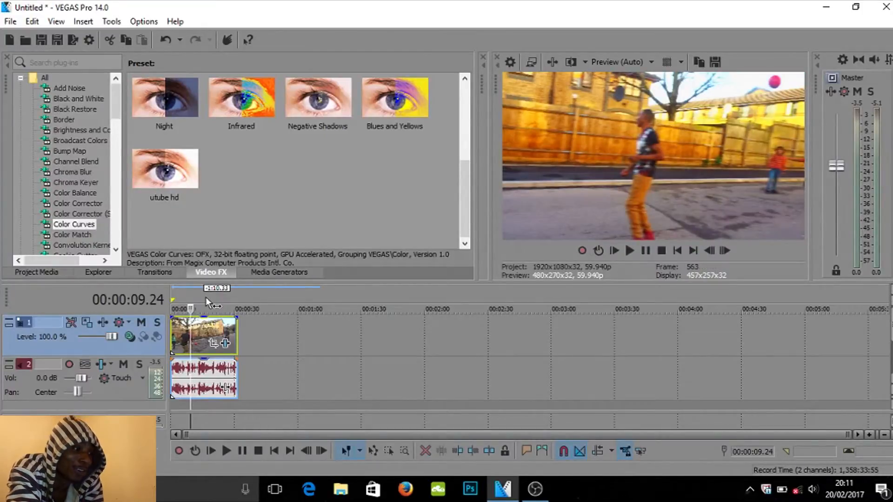
# - Scrub the playhead across the clip to preview the graded footage, ending back at the start
pyautogui.click(209, 297)
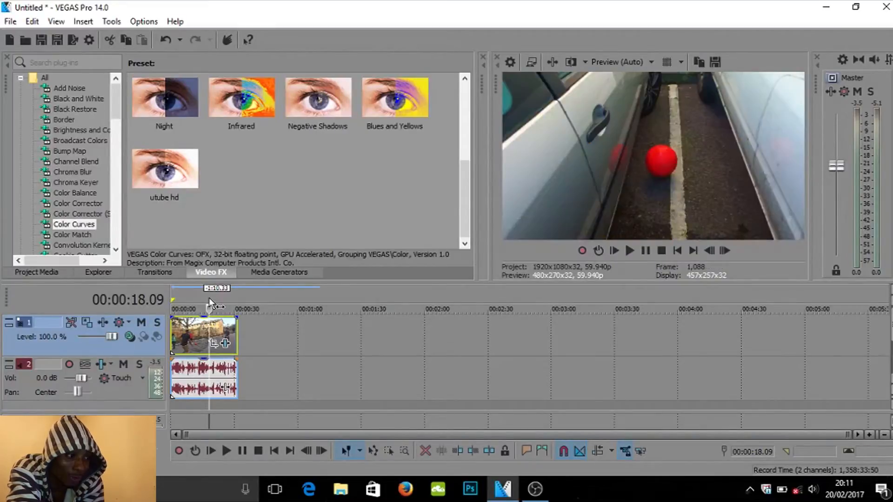
pyautogui.click(221, 299)
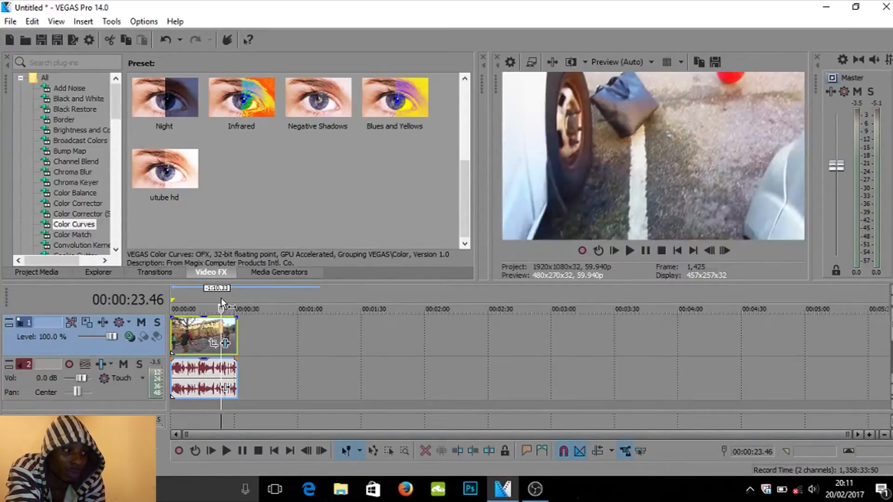
pyautogui.click(199, 296)
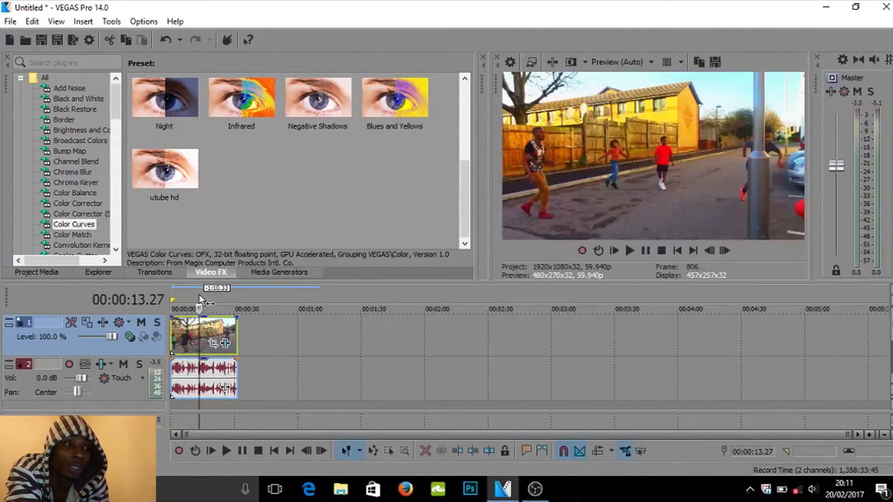
pyautogui.click(172, 292)
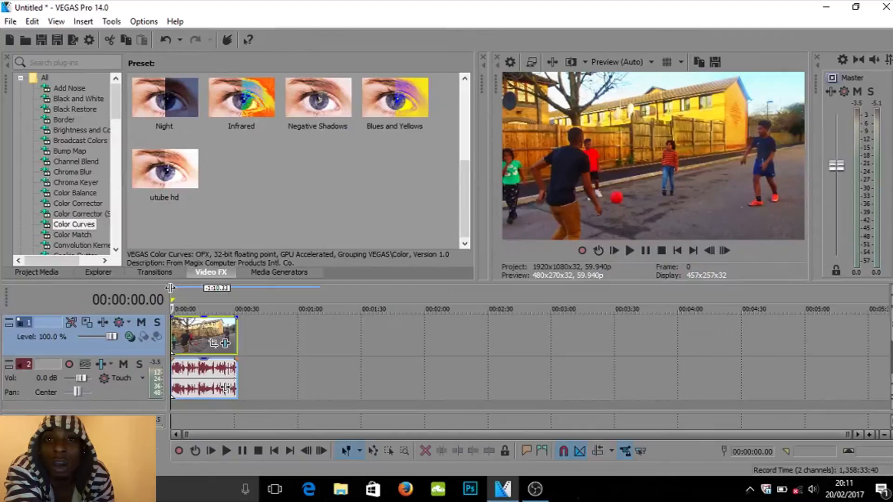
# - Add a short fade-in at the start of the video clip and play it back
pyautogui.scroll(1, 170, 288)
pyautogui.scroll(5, 170, 288)
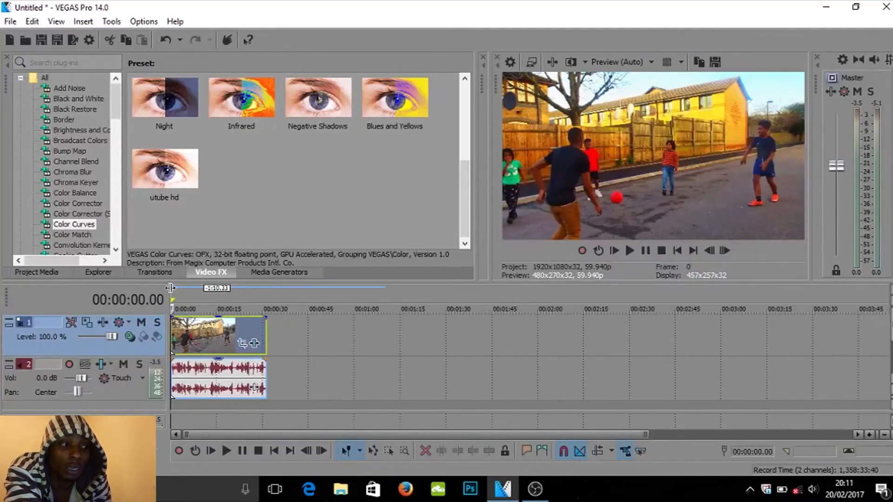
pyautogui.scroll(2, 170, 287)
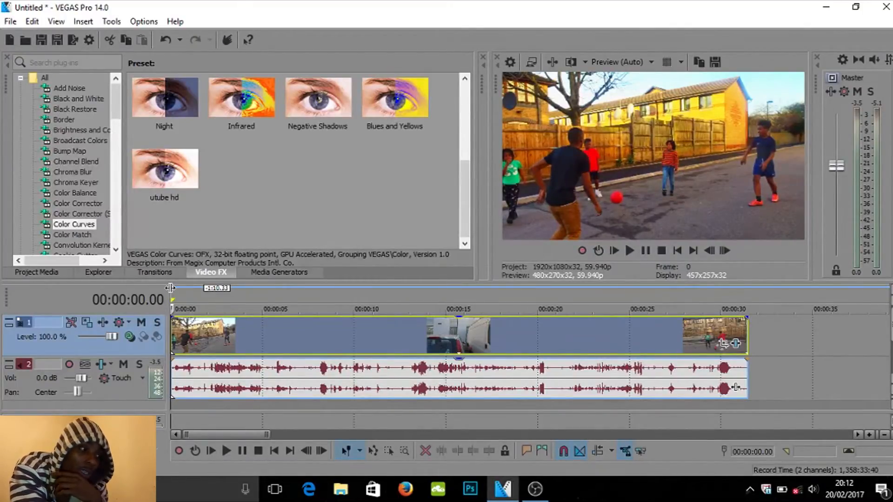
pyautogui.scroll(3, 170, 288)
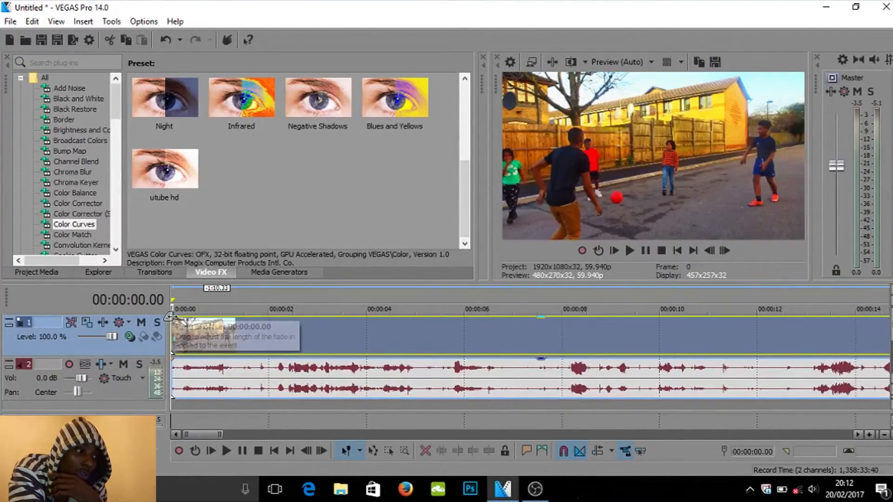
pyautogui.moveTo(170, 317); pyautogui.dragTo(175, 317)
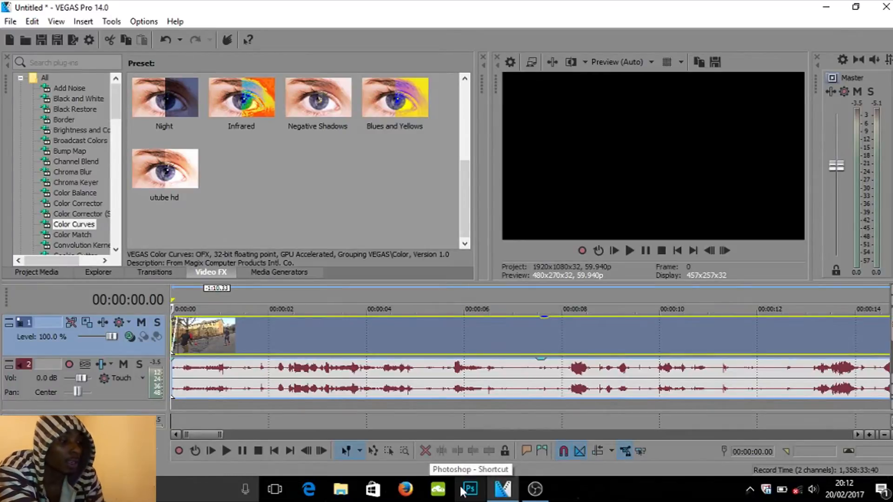
pyautogui.press('space')
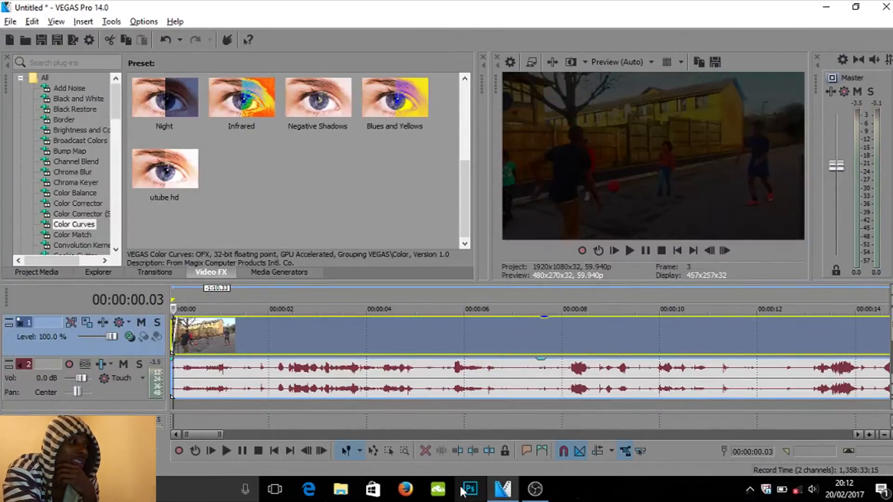
# - Move the video clip and its audio to about 00:00:48 and drag the audio event away from it
pyautogui.press('Down')
pyautogui.press('Down')
pyautogui.press('Down')
pyautogui.press('Down')
pyautogui.press('Down')
pyautogui.press('Down')
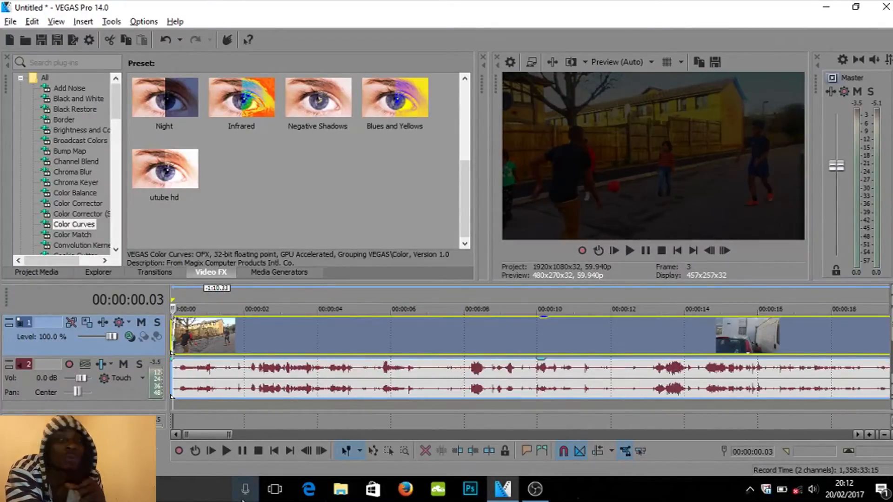
pyautogui.press('Down')
pyautogui.press('Down')
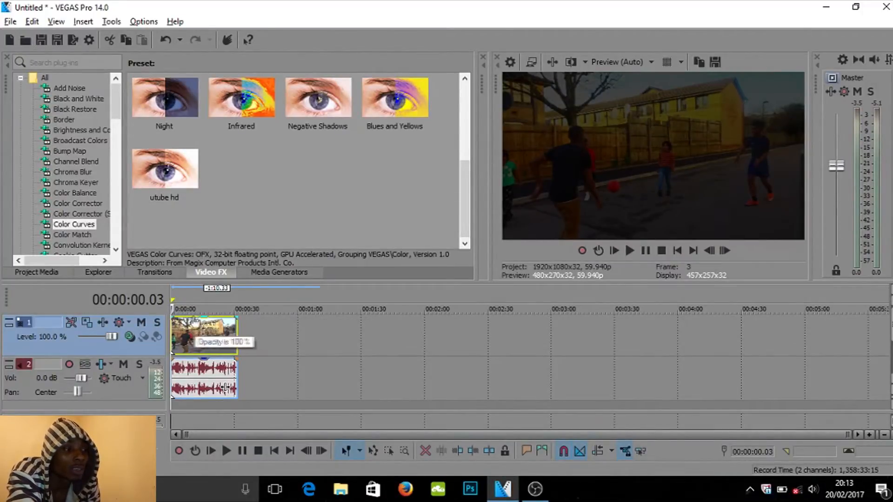
pyautogui.moveTo(188, 328); pyautogui.dragTo(299, 335)
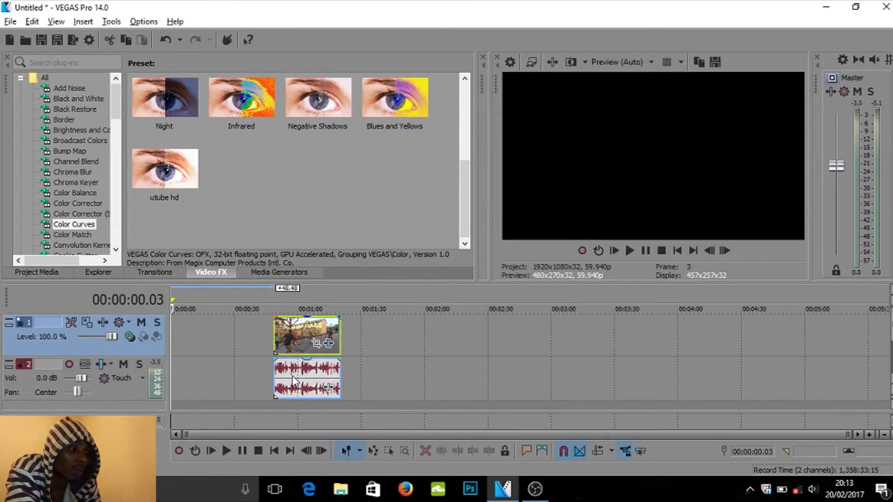
pyautogui.click(324, 376)
pyautogui.click(323, 373)
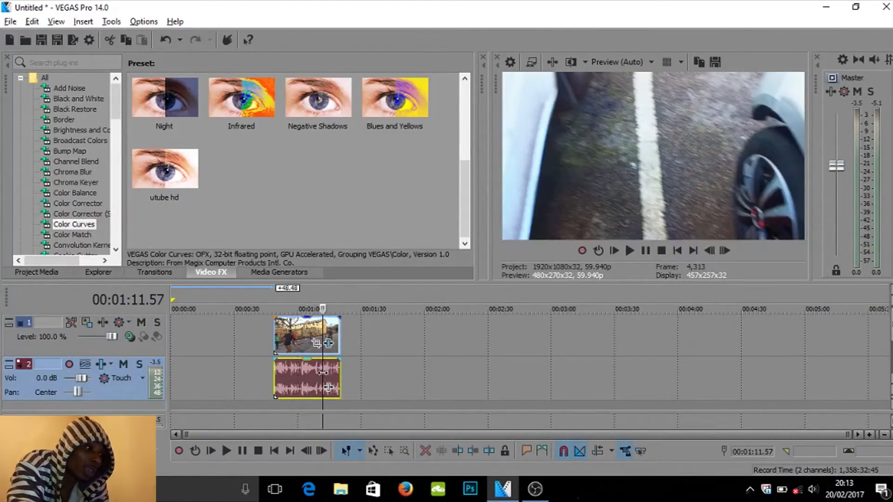
pyautogui.moveTo(300, 373); pyautogui.dragTo(342, 370)
pyautogui.moveTo(250, 362); pyautogui.dragTo(250, 324)
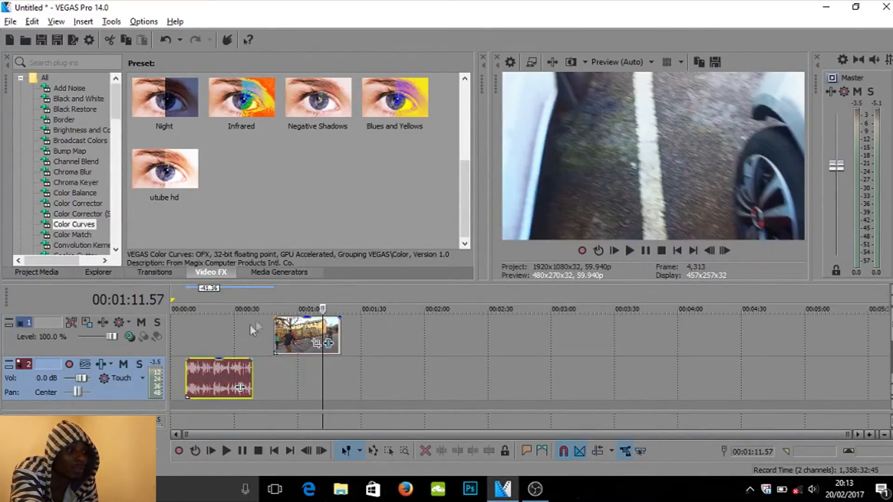
# - Play back from about 00:00:48 and move the audio event back under the video clip
pyautogui.click(274, 291)
pyautogui.press('space')
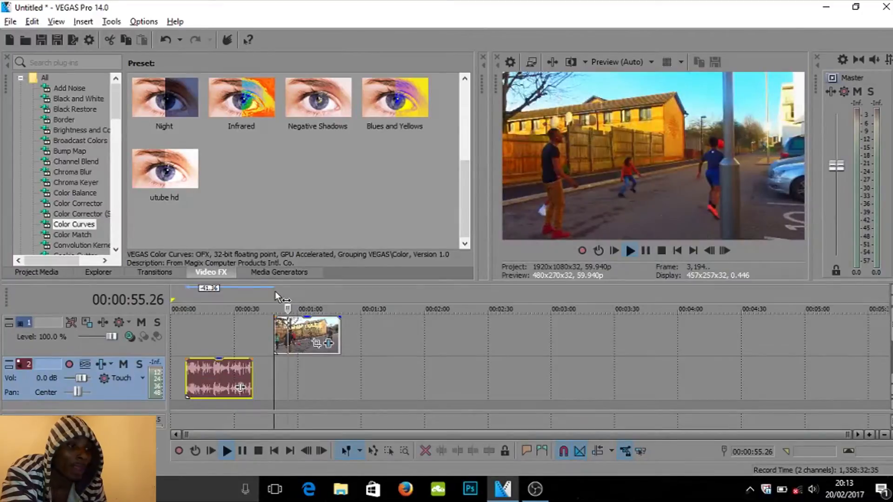
pyautogui.press('space')
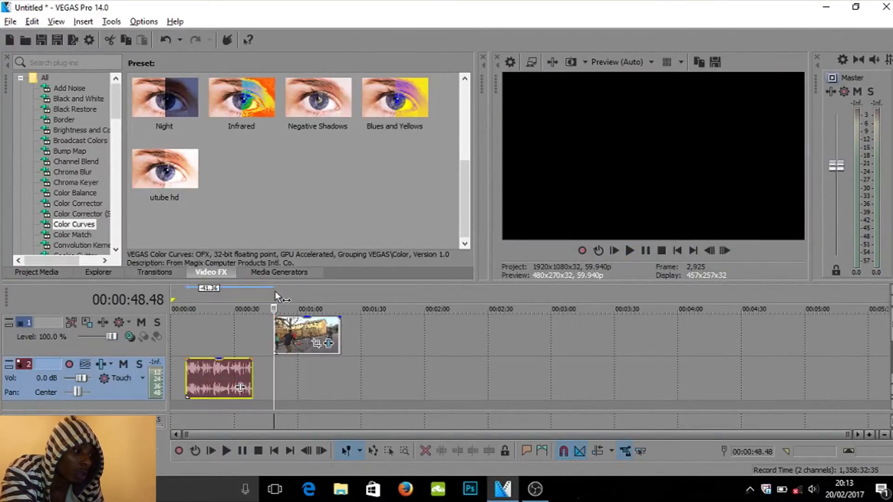
pyautogui.moveTo(213, 373); pyautogui.dragTo(301, 366)
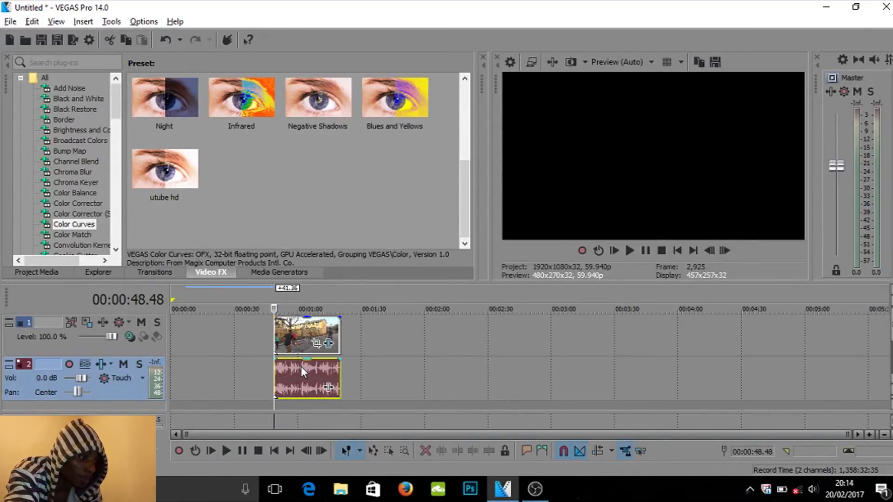
pyautogui.moveTo(298, 336)
pyautogui.mouseDown()
pyautogui.moveTo(313, 331)
pyautogui.moveTo(301, 328)
pyautogui.mouseUp()
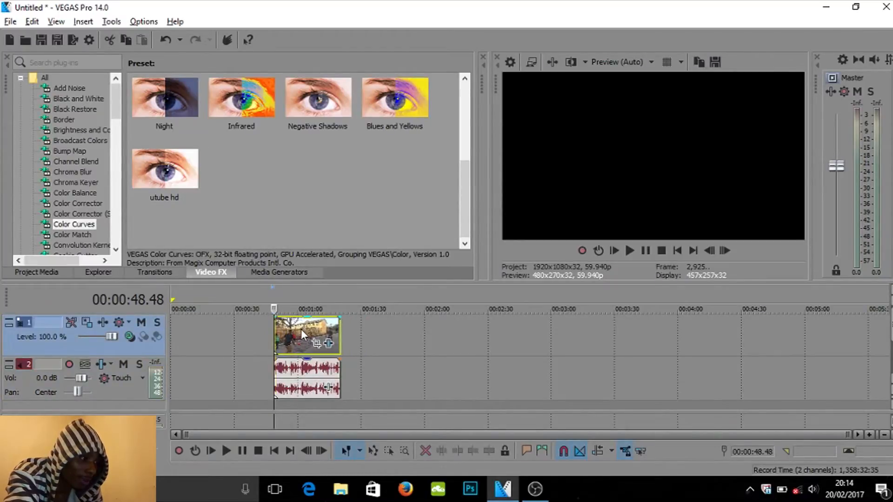
# - Create a time selection over the clip from 00:00:48.48 to 00:01:20.16
pyautogui.moveTo(341, 298); pyautogui.dragTo(274, 287)
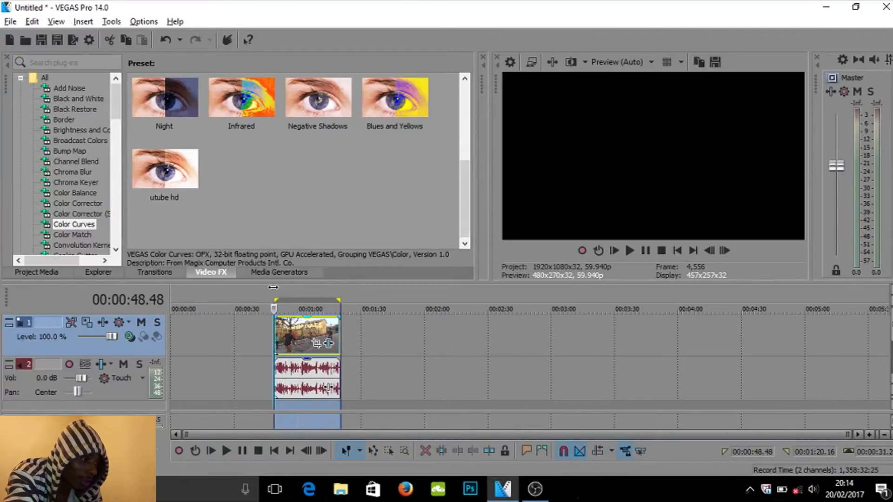
pyautogui.rightClick(289, 339)
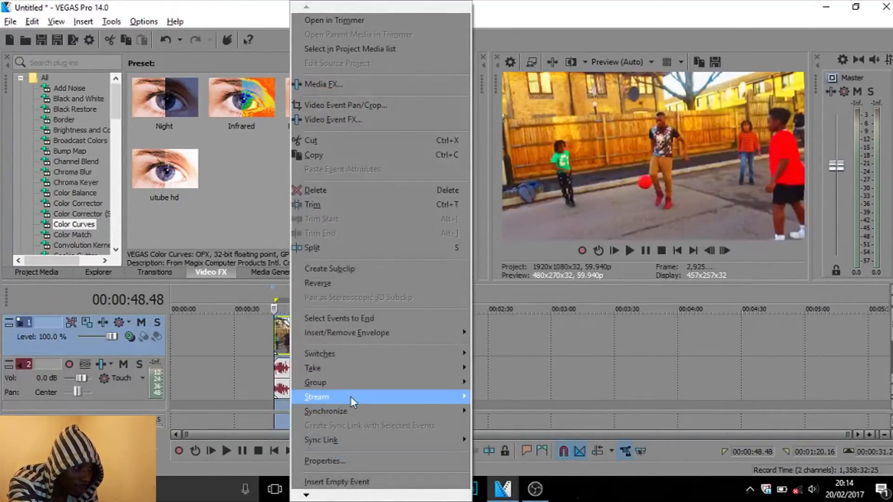
pyautogui.moveTo(361, 389)
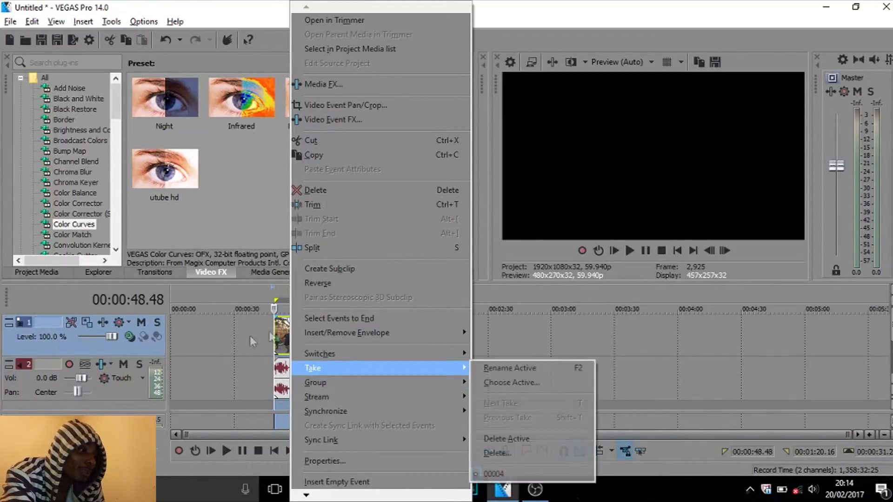
pyautogui.click(279, 332)
pyautogui.click(279, 330)
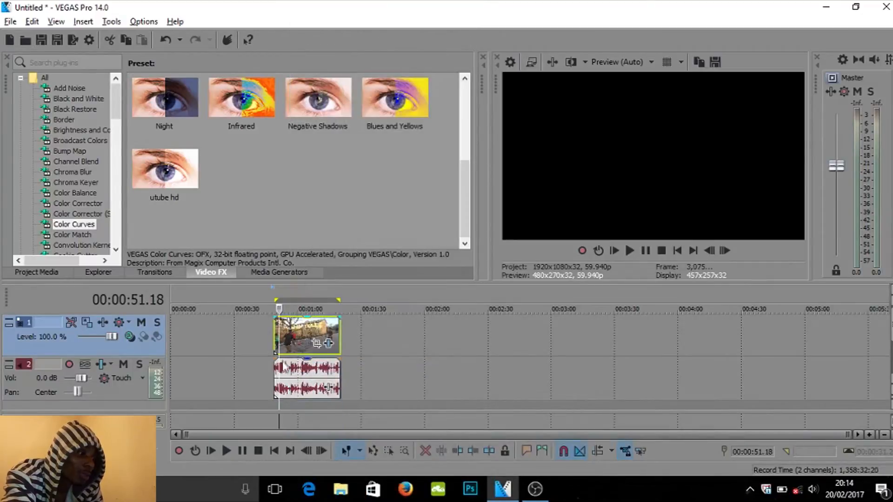
pyautogui.moveTo(278, 291); pyautogui.dragTo(339, 290)
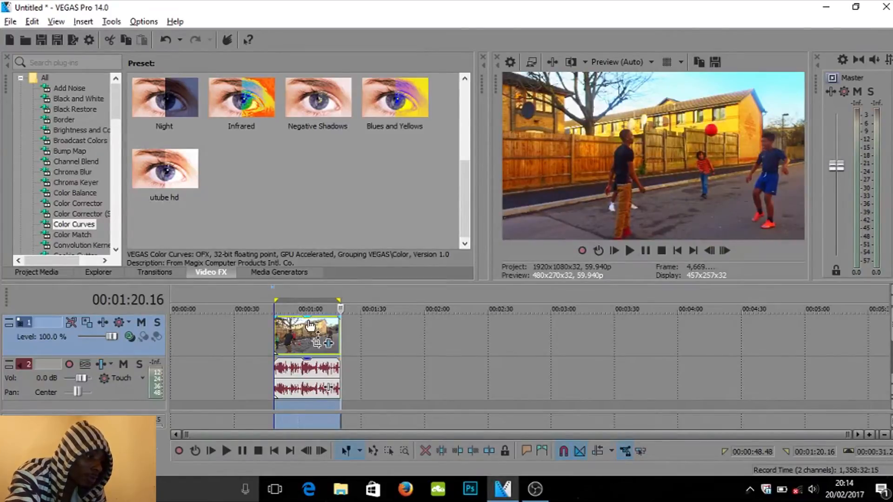
pyautogui.moveTo(310, 326)
pyautogui.mouseDown()
pyautogui.moveTo(294, 325)
pyautogui.moveTo(315, 323)
pyautogui.moveTo(302, 323)
pyautogui.mouseUp()
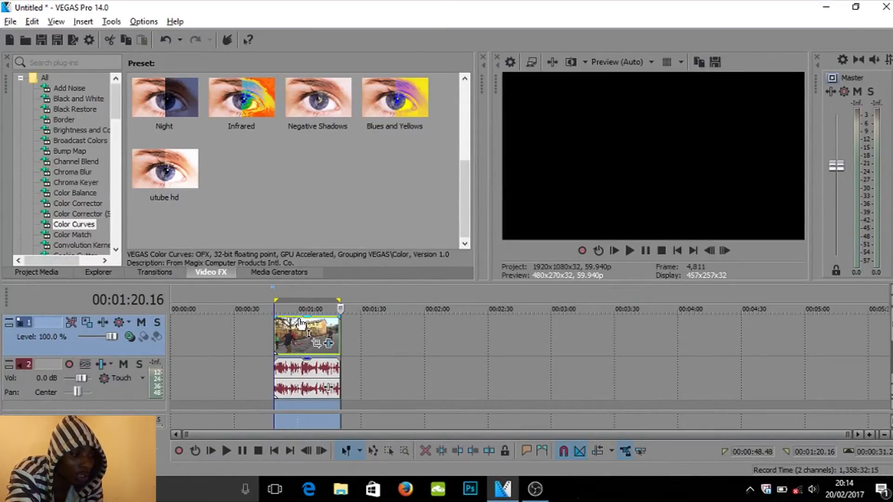
pyautogui.click(369, 323)
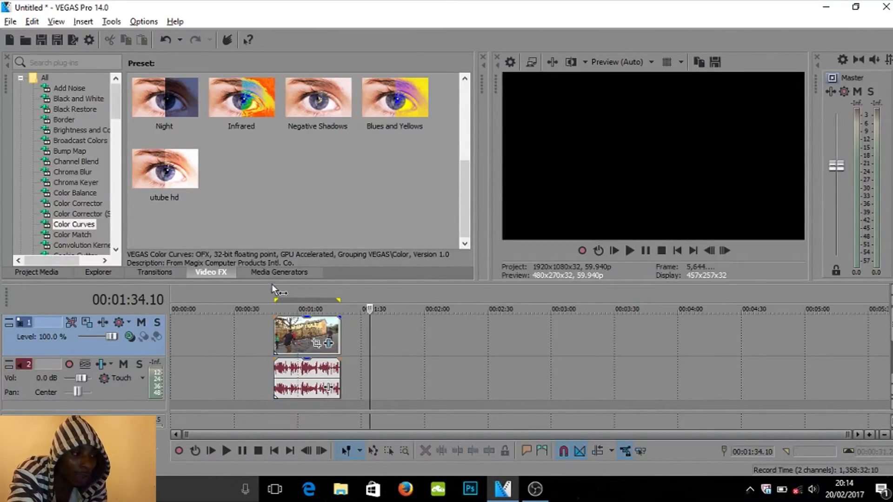
pyautogui.moveTo(274, 300); pyautogui.dragTo(341, 286)
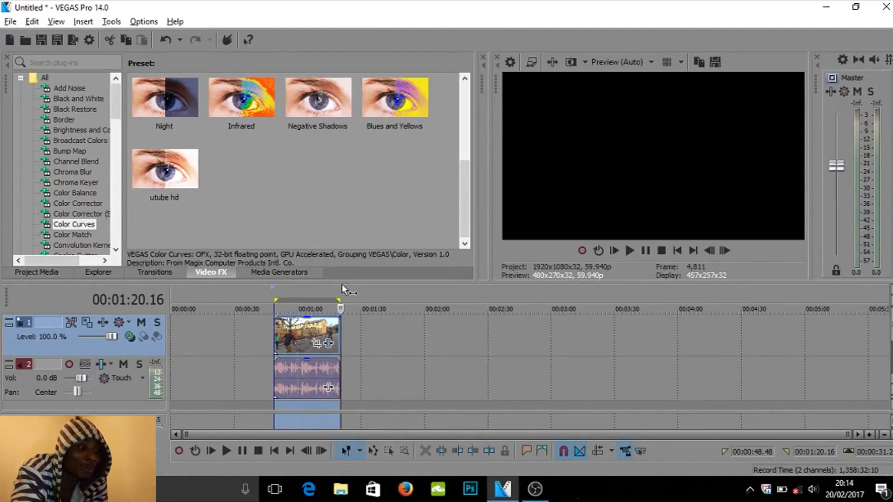
pyautogui.moveTo(295, 338); pyautogui.dragTo(298, 331)
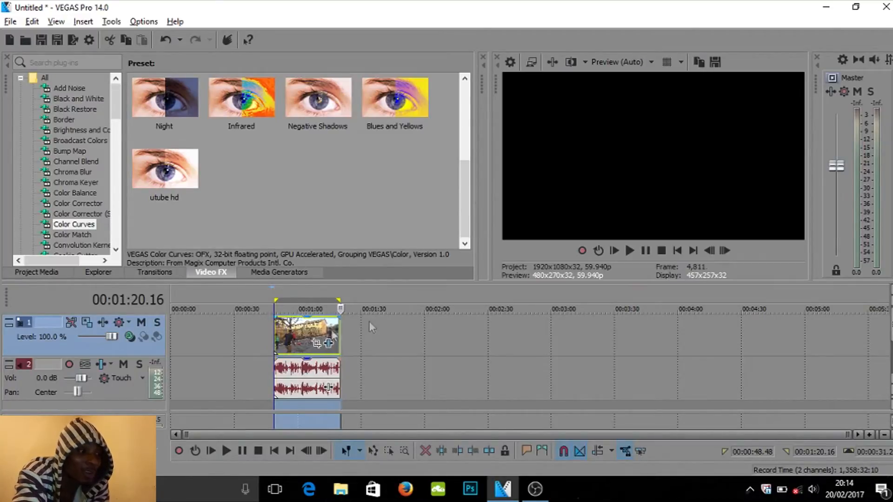
pyautogui.click(361, 287)
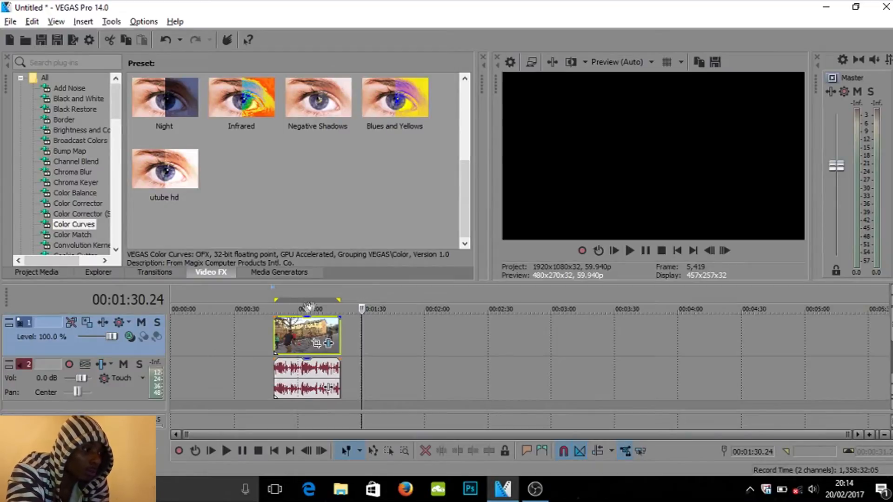
pyautogui.moveTo(293, 336)
pyautogui.mouseDown()
pyautogui.moveTo(258, 337)
pyautogui.moveTo(288, 342)
pyautogui.moveTo(289, 334)
pyautogui.mouseUp()
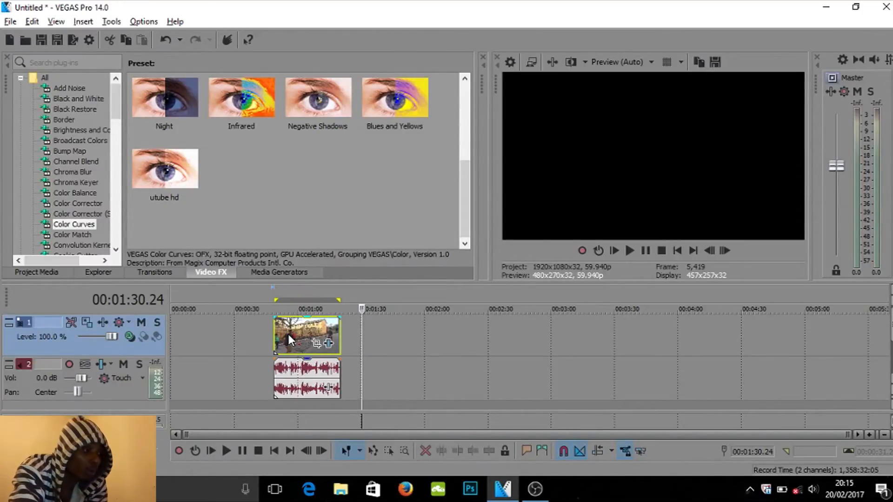
# - Move the video and audio events back to the start of the timeline
pyautogui.moveTo(270, 334); pyautogui.dragTo(168, 334)
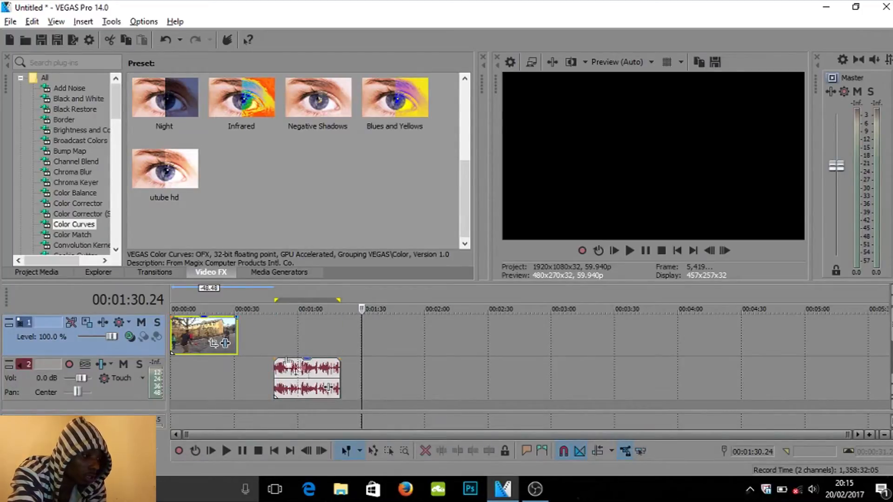
pyautogui.moveTo(298, 377); pyautogui.dragTo(195, 378)
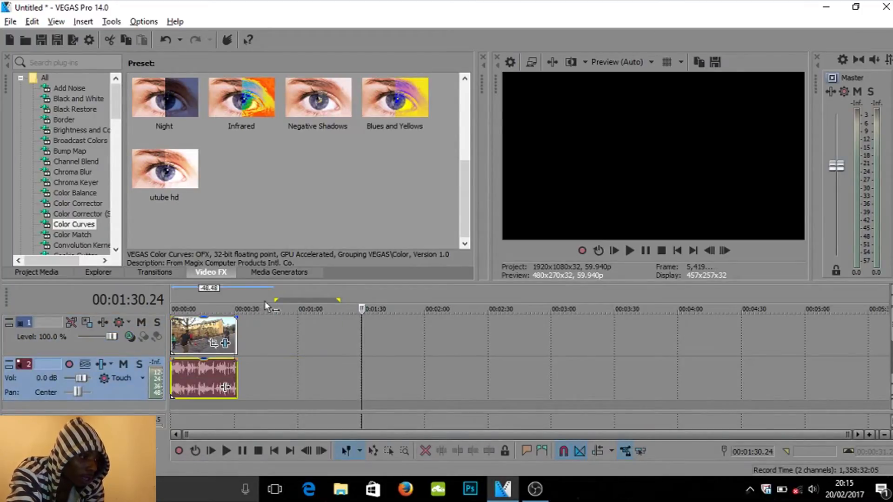
pyautogui.click(172, 291)
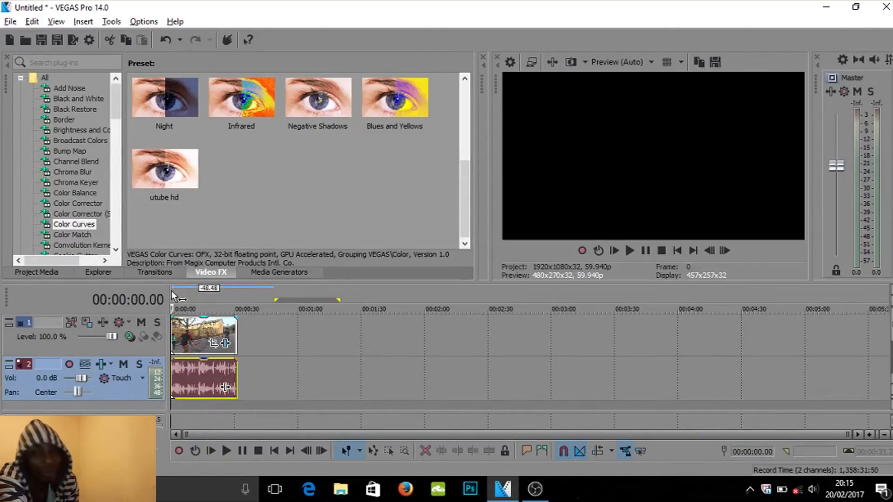
# - Play from the start and split the audio event at about 00:00:12.59
pyautogui.press('space')
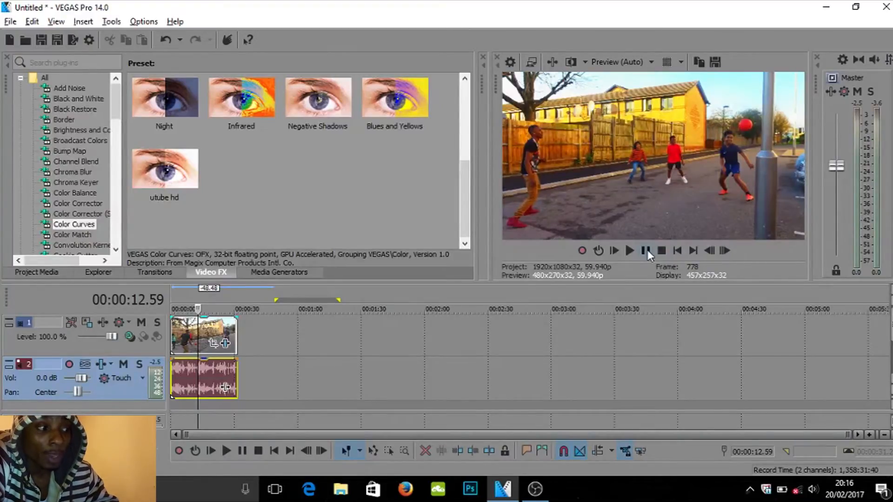
pyautogui.press('s')
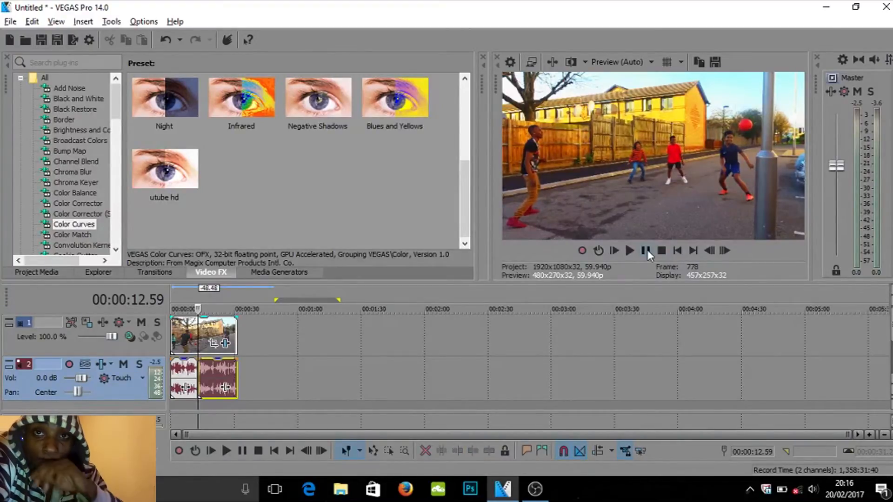
pyautogui.click(218, 329)
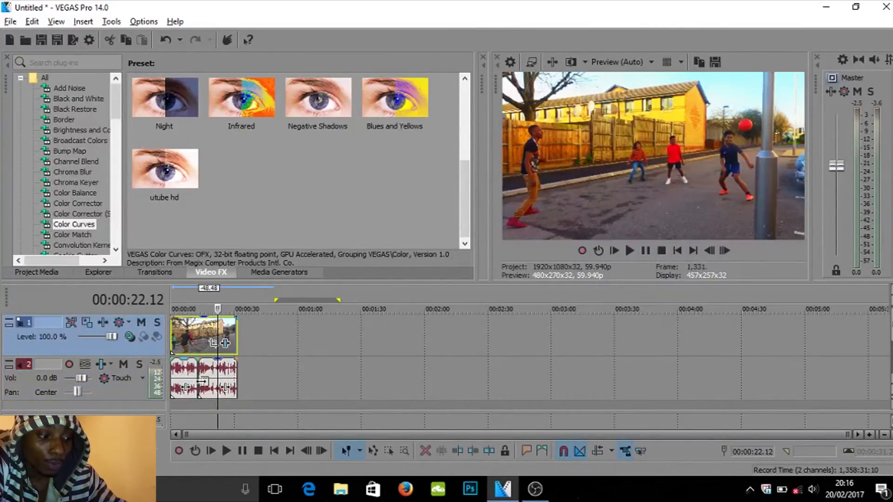
# - Split the second audio event at 00:00:20.20
pyautogui.click(206, 380)
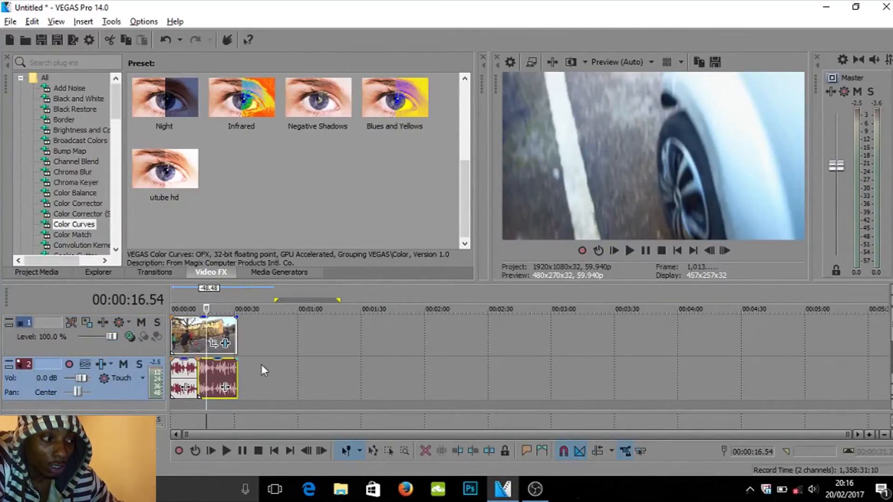
pyautogui.moveTo(223, 369)
pyautogui.mouseDown()
pyautogui.moveTo(247, 367)
pyautogui.moveTo(222, 369)
pyautogui.mouseUp()
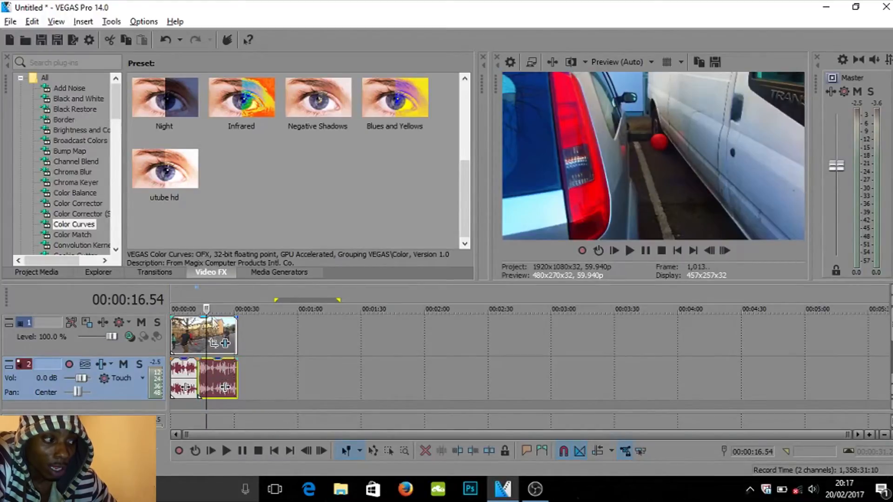
pyautogui.click(205, 291)
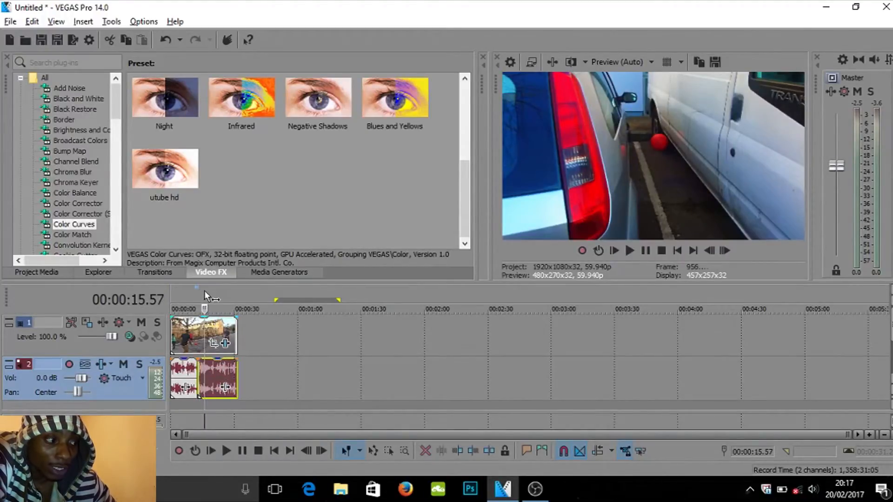
pyautogui.click(199, 291)
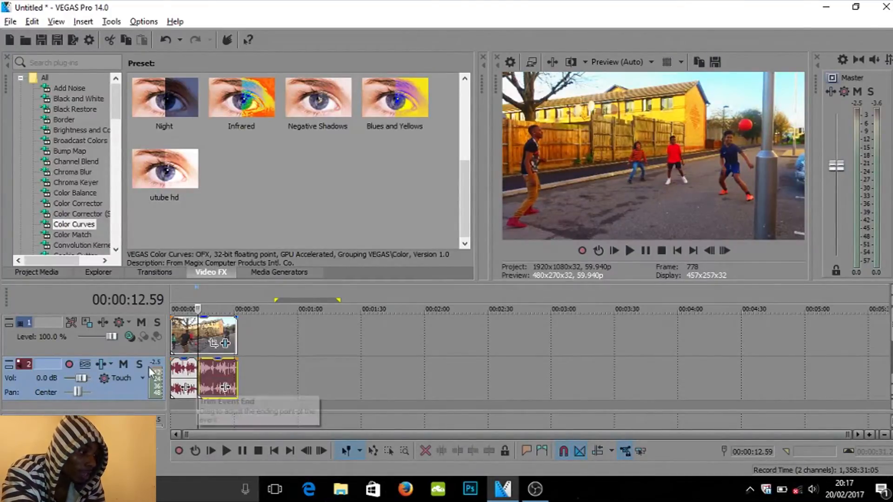
pyautogui.click(213, 368)
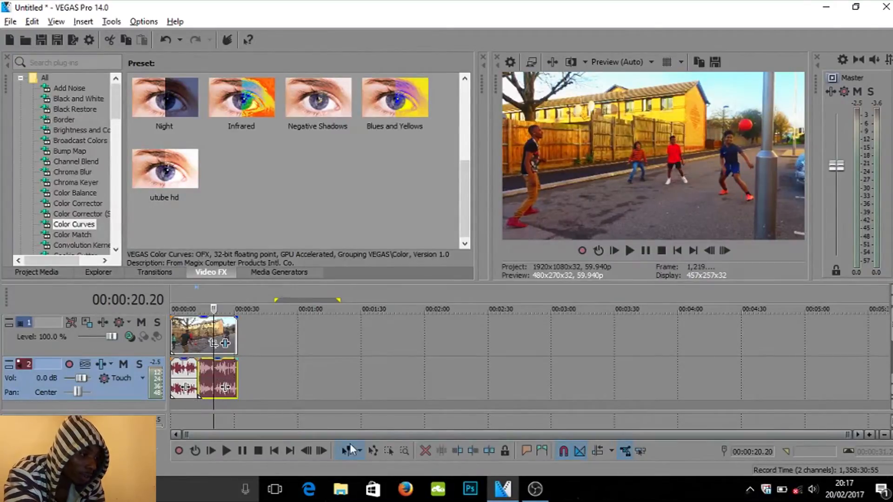
pyautogui.scroll(8, 350, 443)
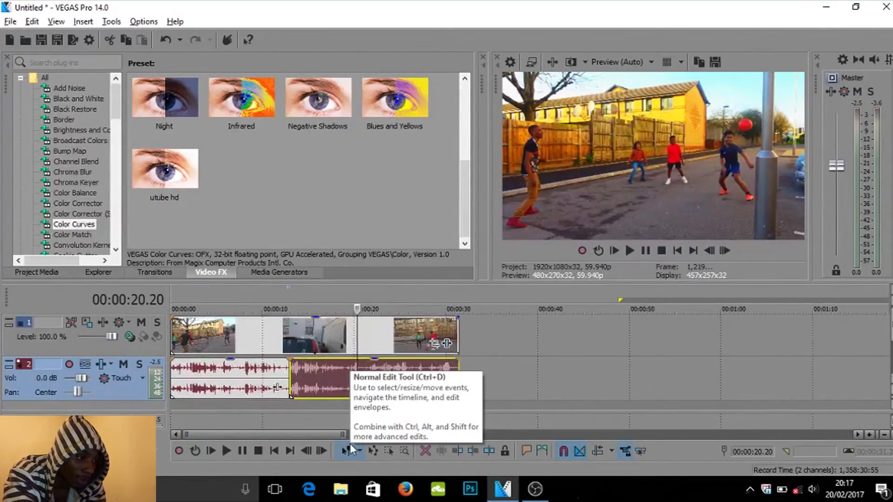
pyautogui.scroll(3, 351, 444)
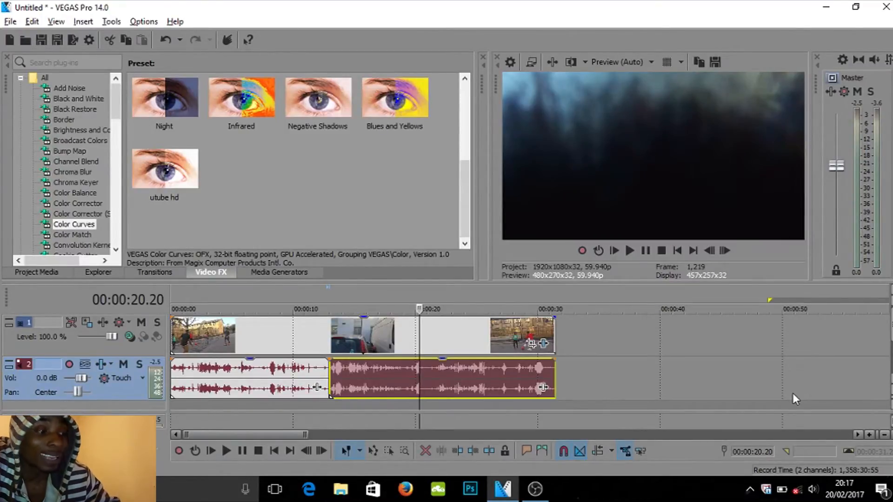
pyautogui.press('s')
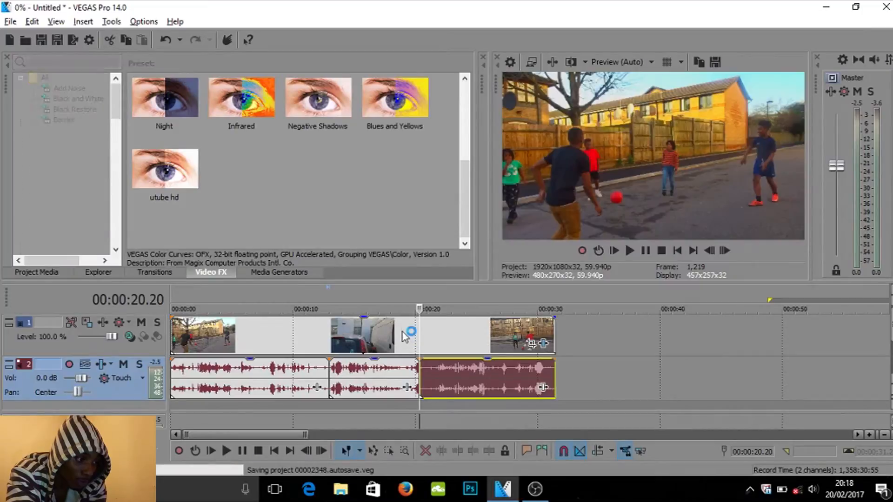
# - Delete the audio section between 00:00:12.59 and 00:00:20.20
pyautogui.click(420, 342)
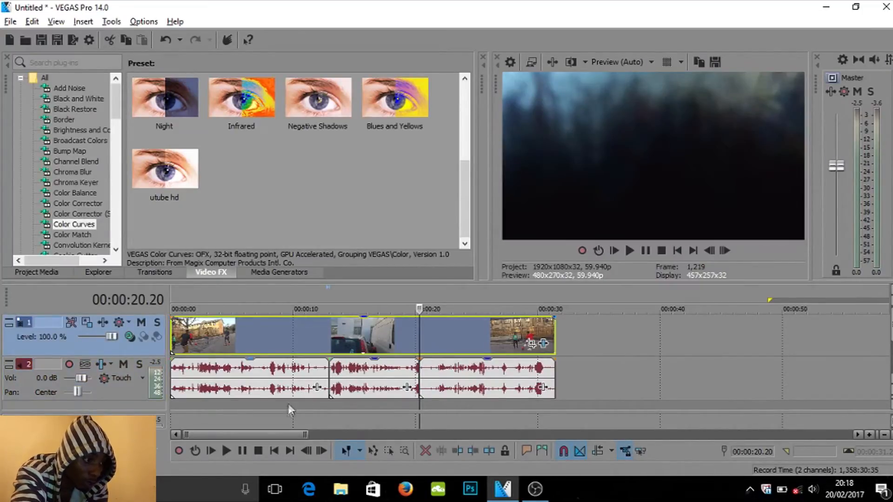
pyautogui.click(377, 376)
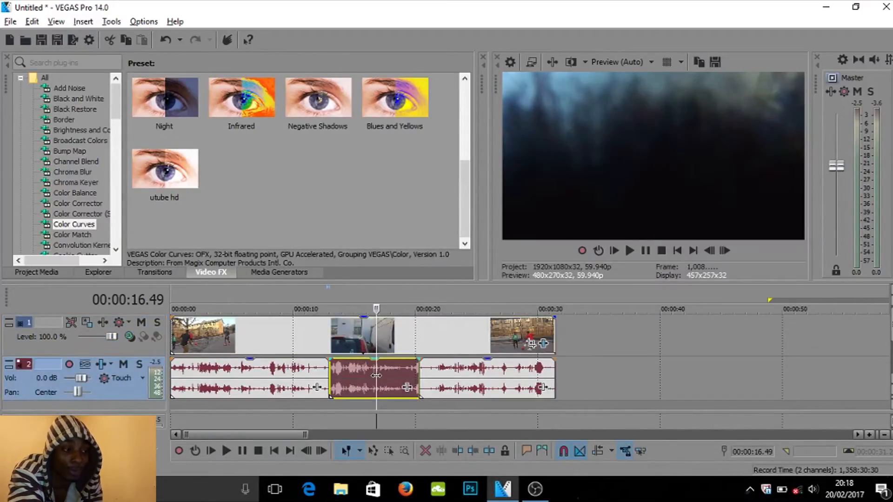
pyautogui.press('Delete')
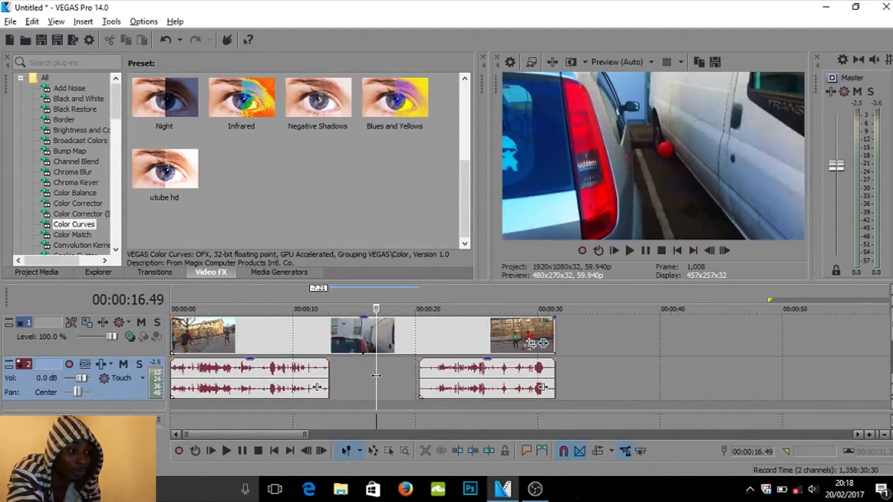
pyautogui.click(330, 300)
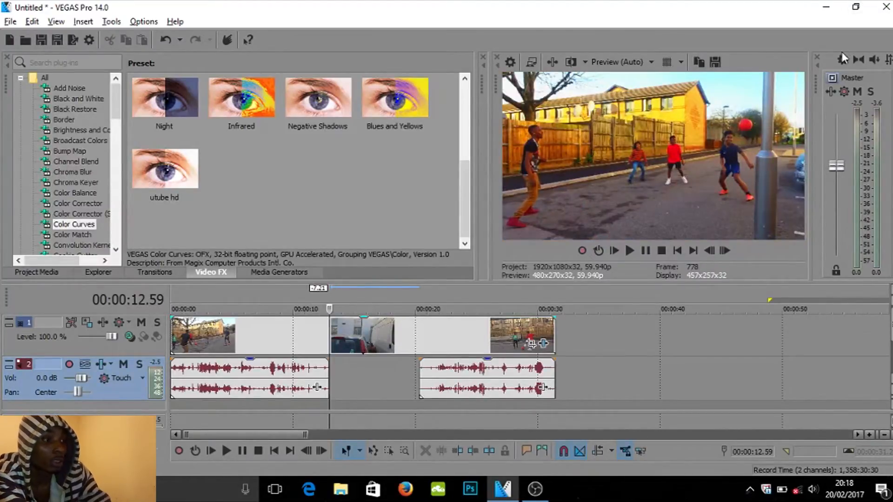
# - Bring the UK DRILL TYPE BEAT song from the desktop's Songz 4 videos folder onto the audio track
pyautogui.press('super+Left')
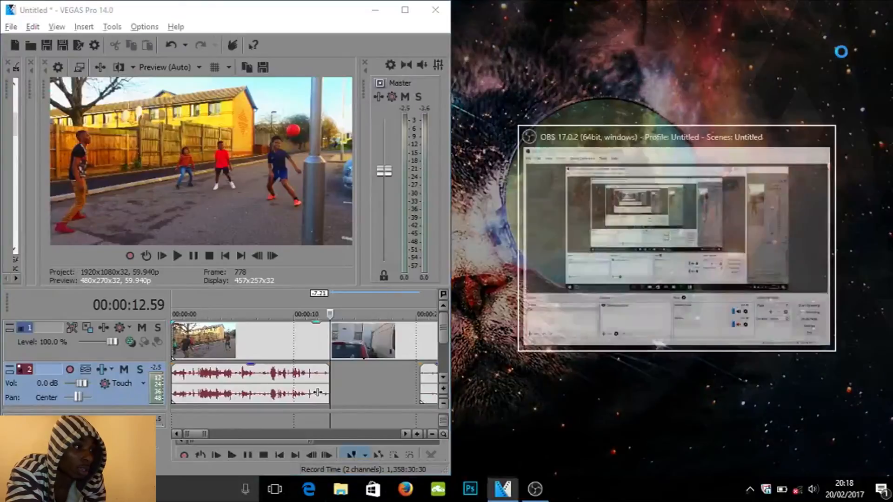
pyautogui.click(285, 19)
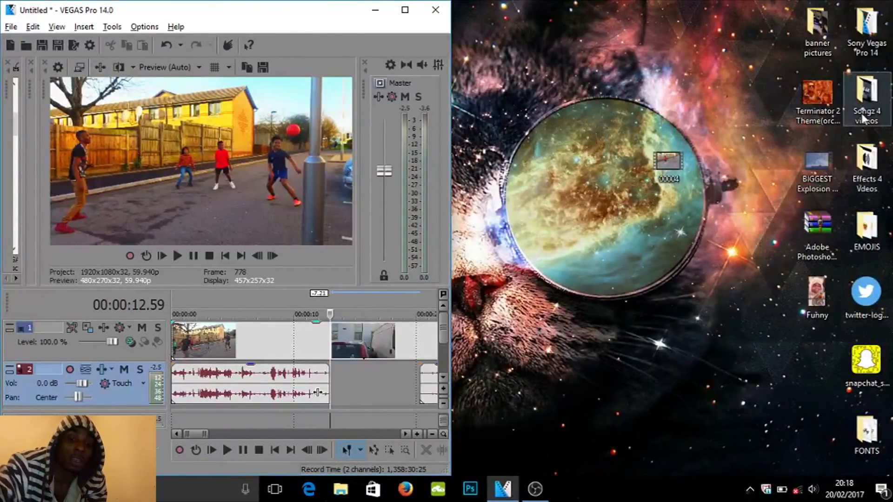
pyautogui.click(861, 113)
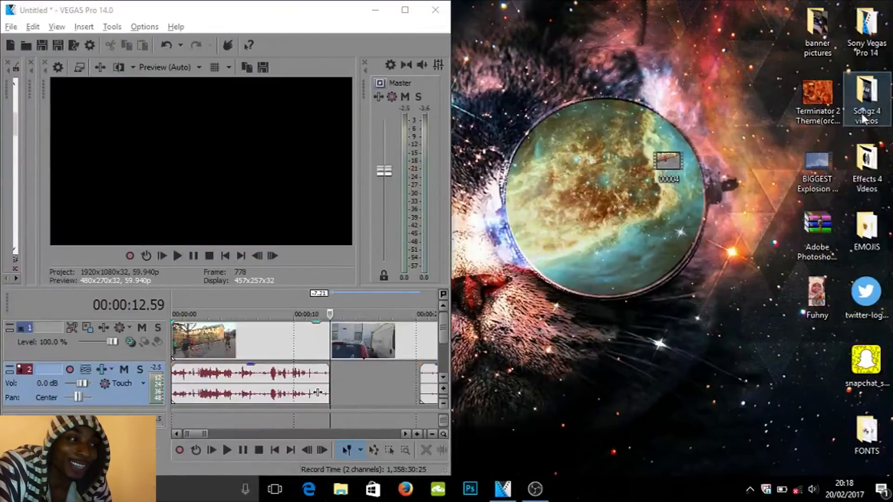
pyautogui.doubleClick(861, 113)
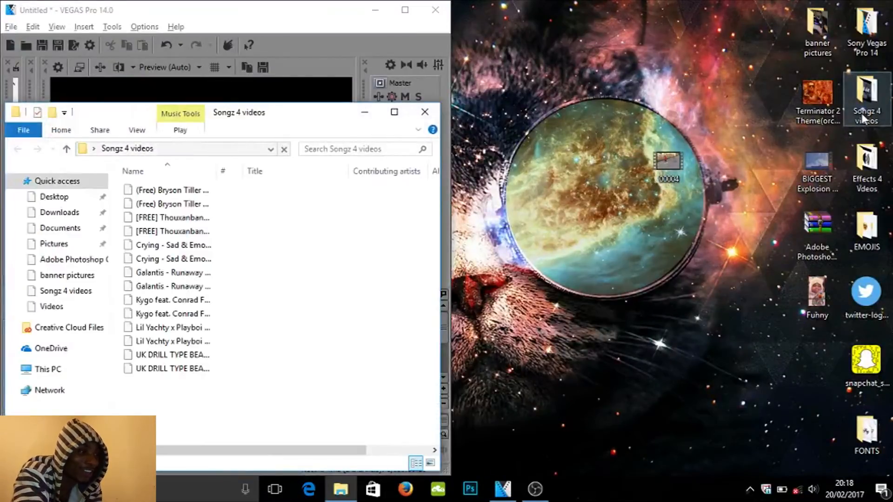
pyautogui.click(847, 105)
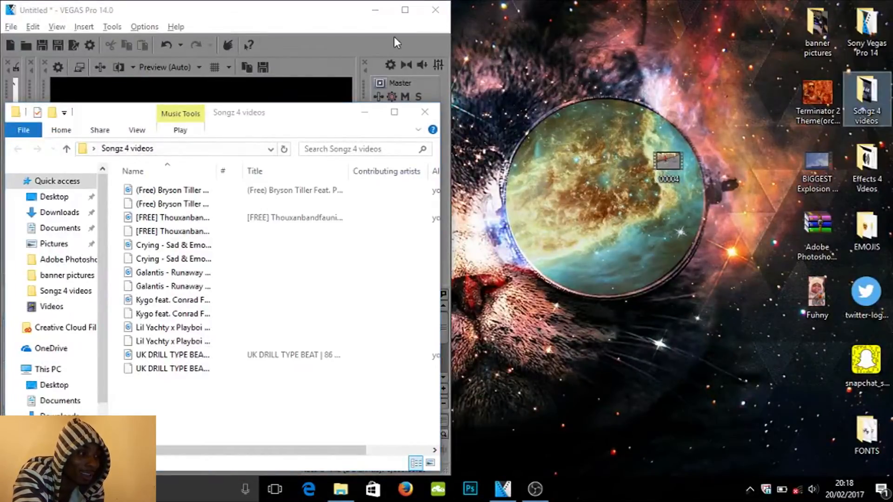
pyautogui.moveTo(288, 116); pyautogui.dragTo(684, 83)
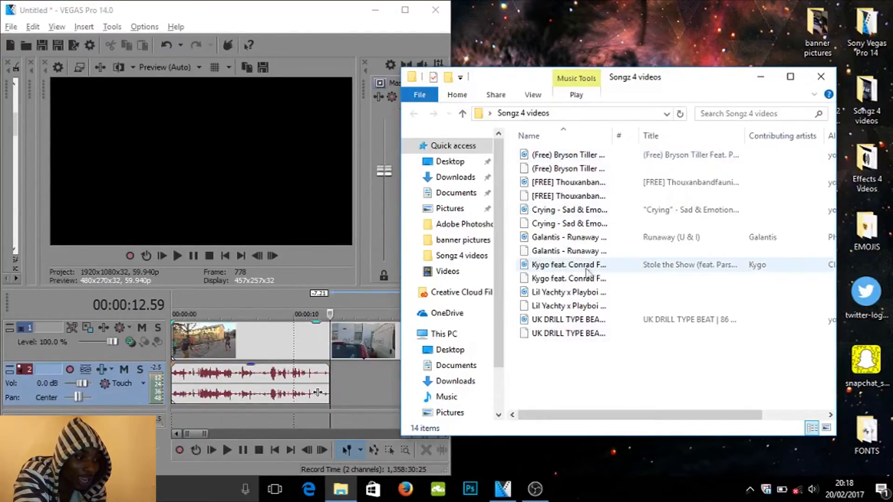
pyautogui.moveTo(564, 320); pyautogui.dragTo(367, 389)
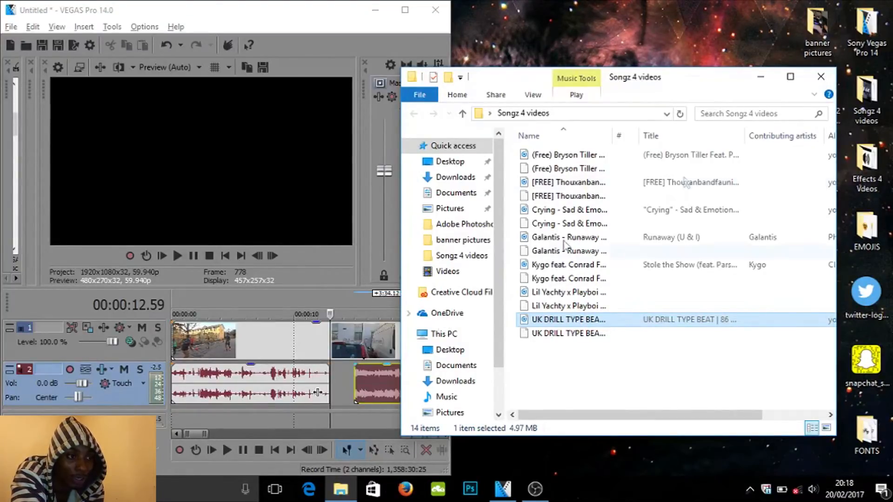
pyautogui.click(821, 77)
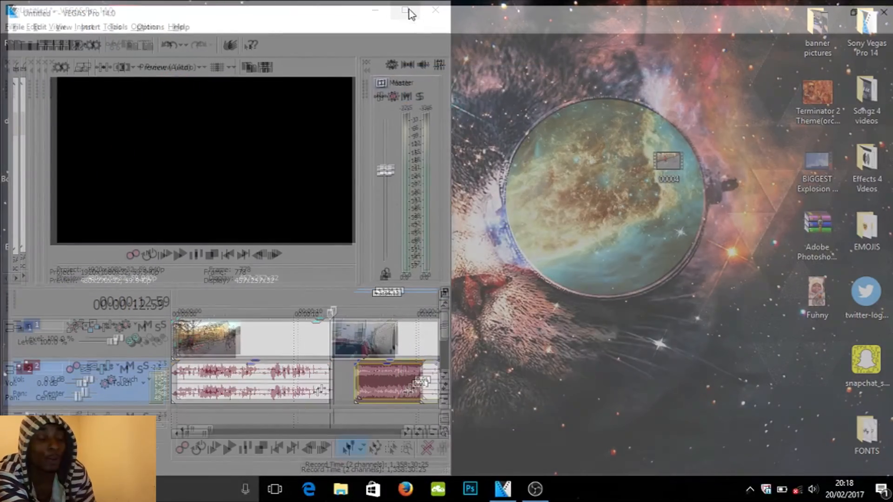
pyautogui.click(409, 13)
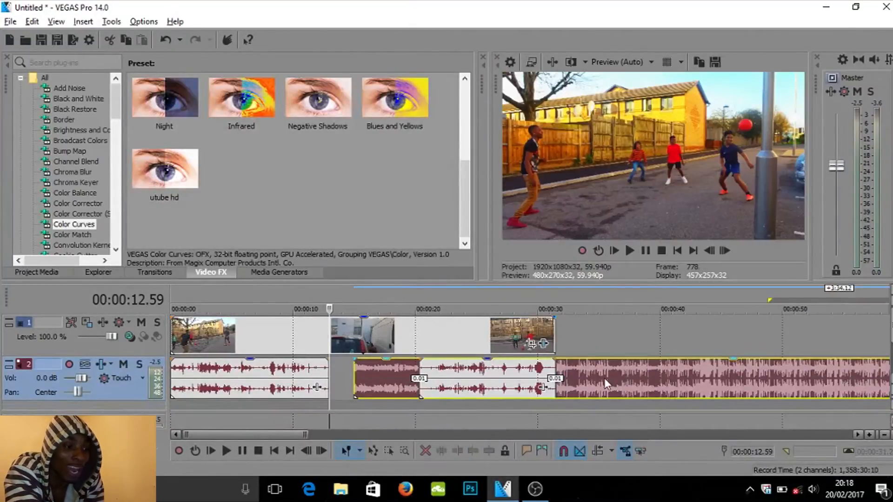
# - Move the song event so it starts at about 00:00:36, after the remaining clip audio
pyautogui.moveTo(604, 378); pyautogui.dragTo(794, 376)
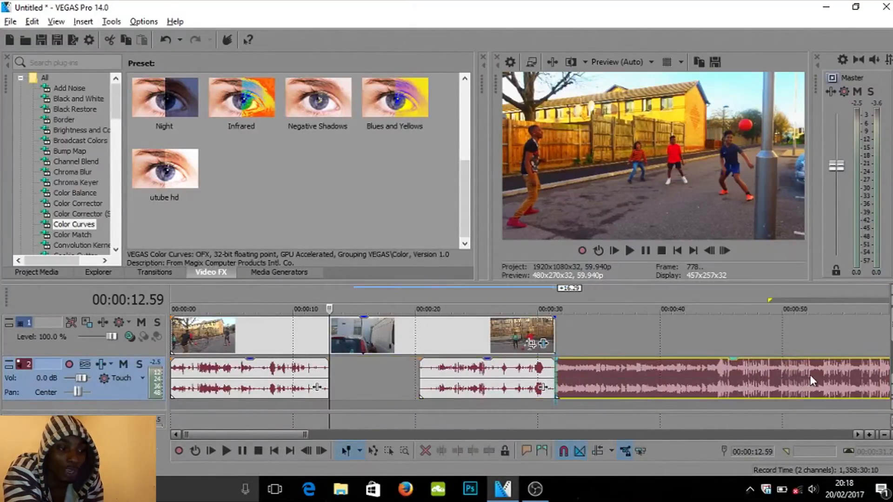
pyautogui.moveTo(634, 370); pyautogui.dragTo(696, 372)
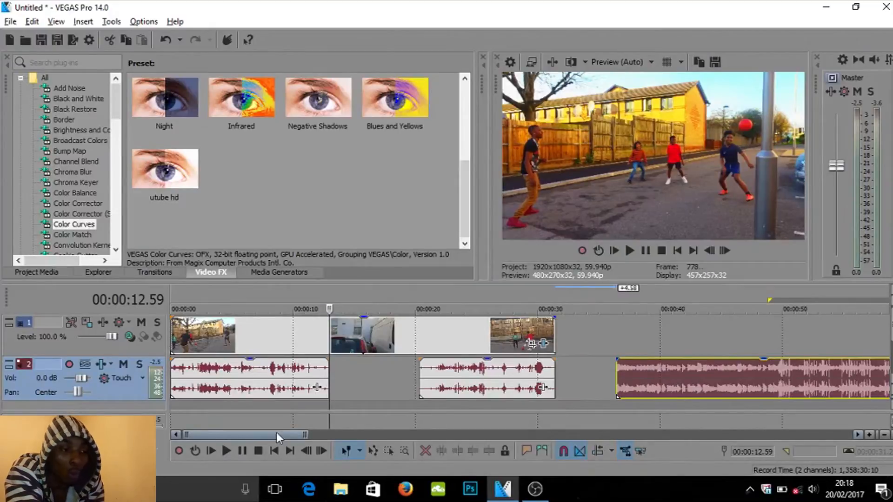
pyautogui.moveTo(255, 435); pyautogui.dragTo(282, 423)
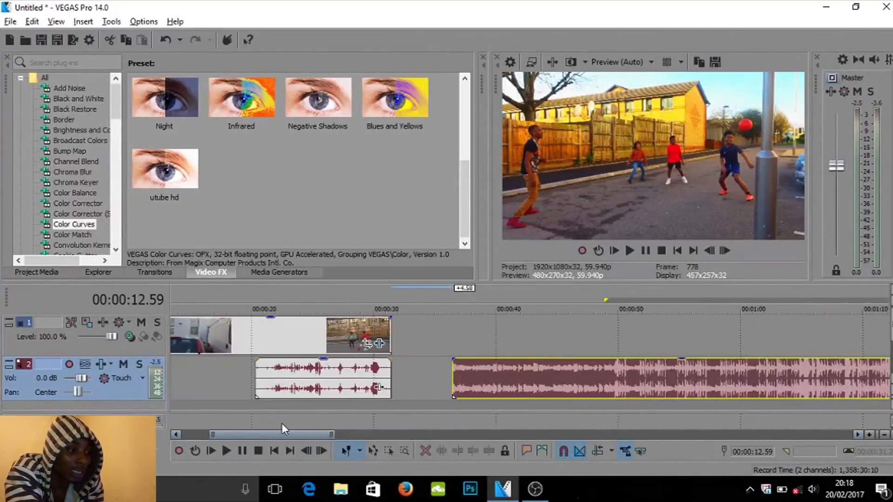
# - Play the song from its start to find a cut point near 00:01:02
pyautogui.click(453, 294)
pyautogui.press('space')
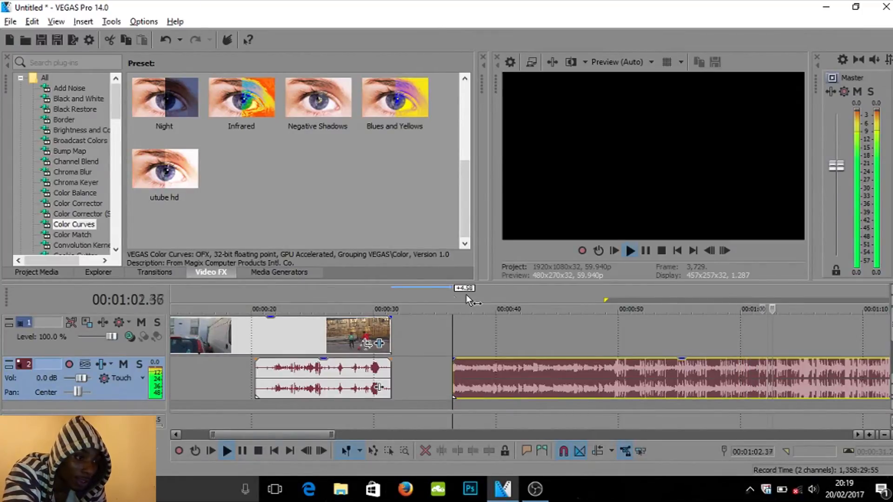
pyautogui.click(649, 251)
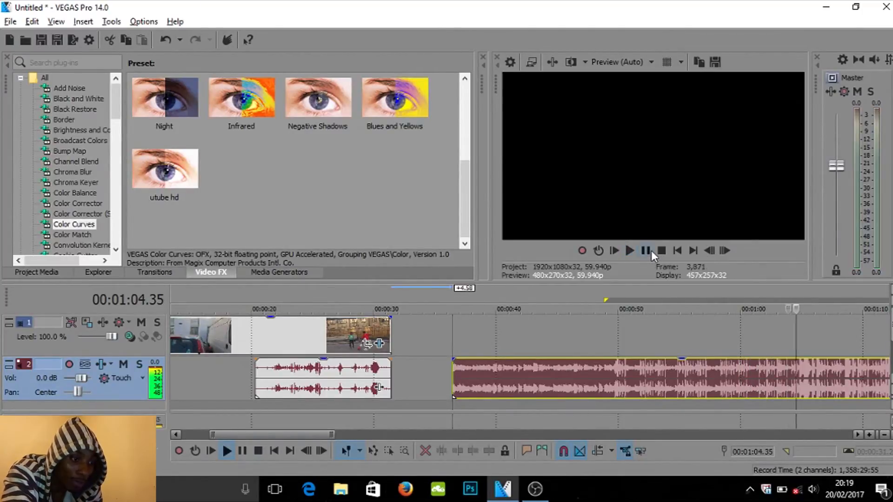
pyautogui.click(762, 290)
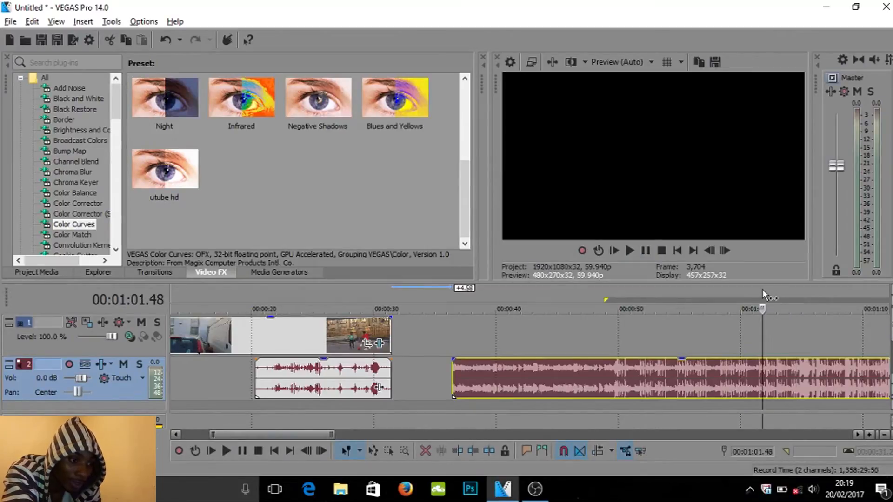
pyautogui.press('space')
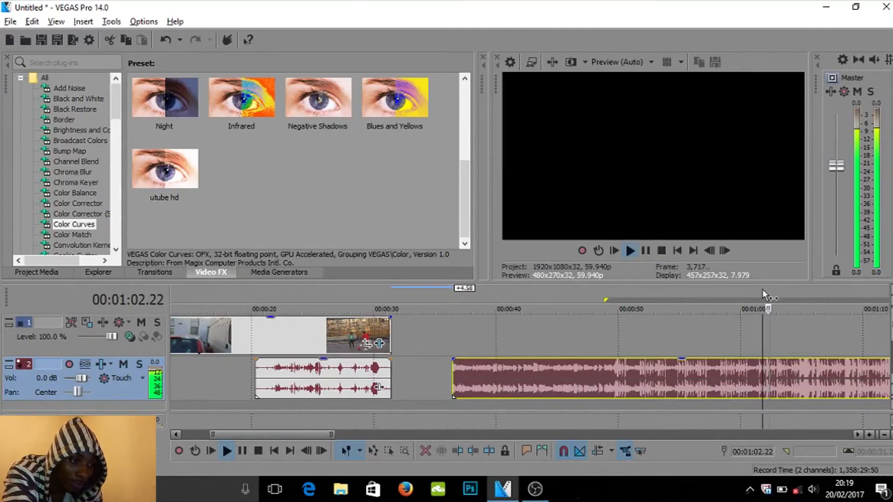
pyautogui.press('space')
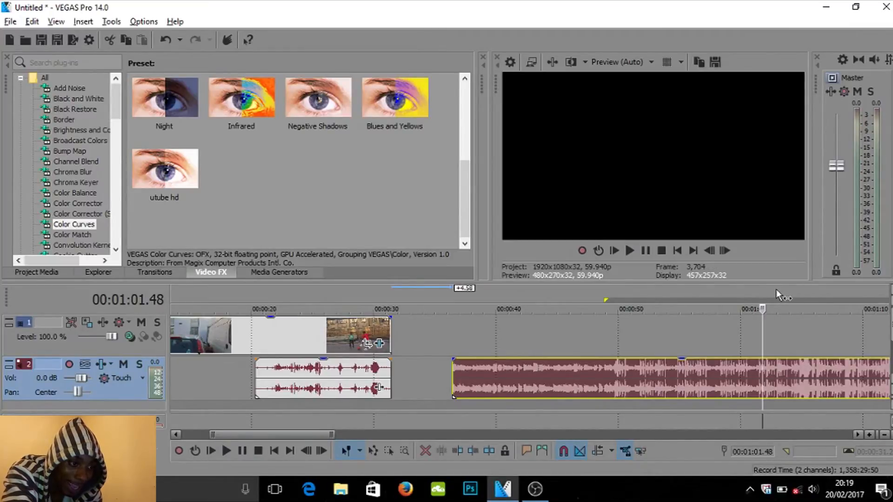
# - Split the song at 00:01:02.57 and delete the part before the split
pyautogui.click(773, 292)
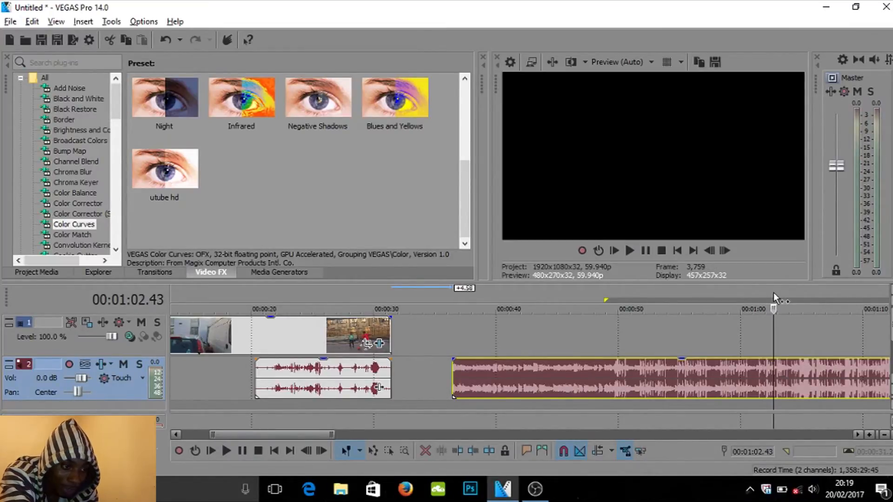
pyautogui.press('Right')
pyautogui.press('Right')
pyautogui.press('Right')
pyautogui.press('Right')
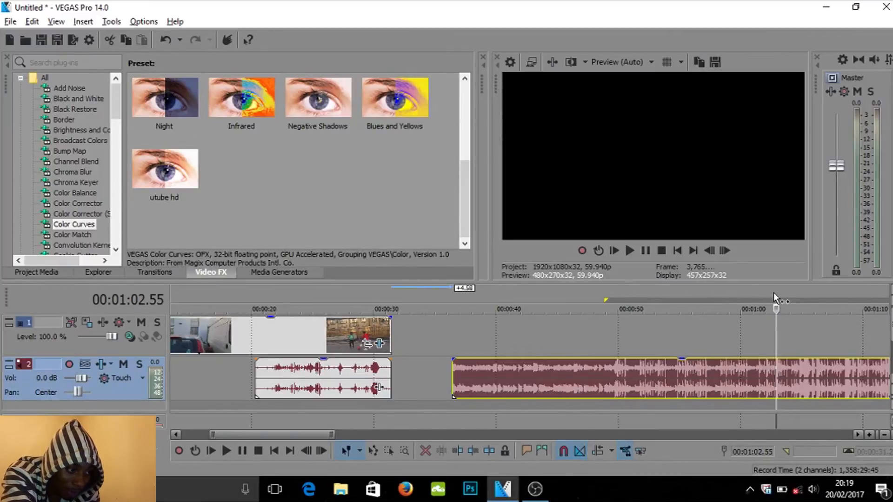
pyautogui.press('Up')
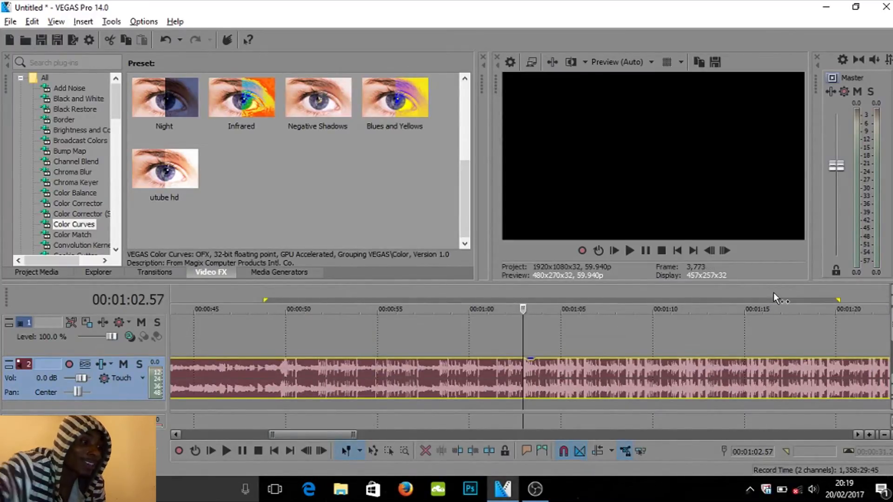
pyautogui.press('s')
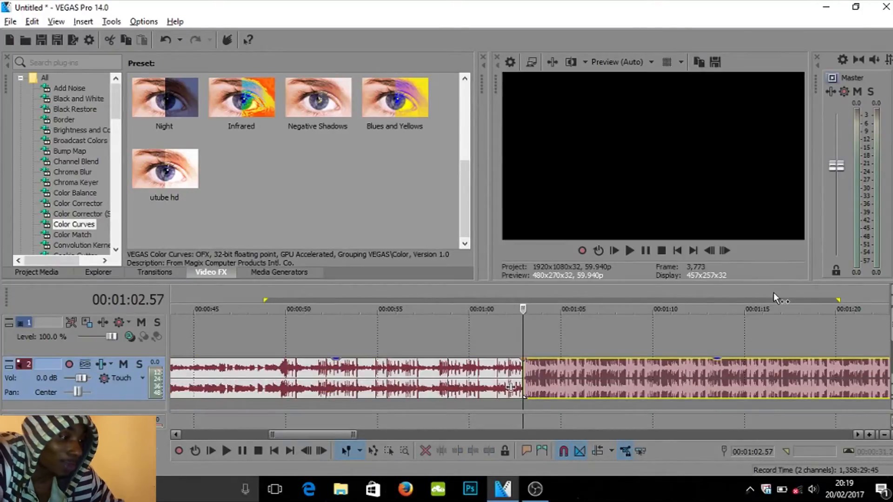
pyautogui.click(411, 382)
pyautogui.press('Delete')
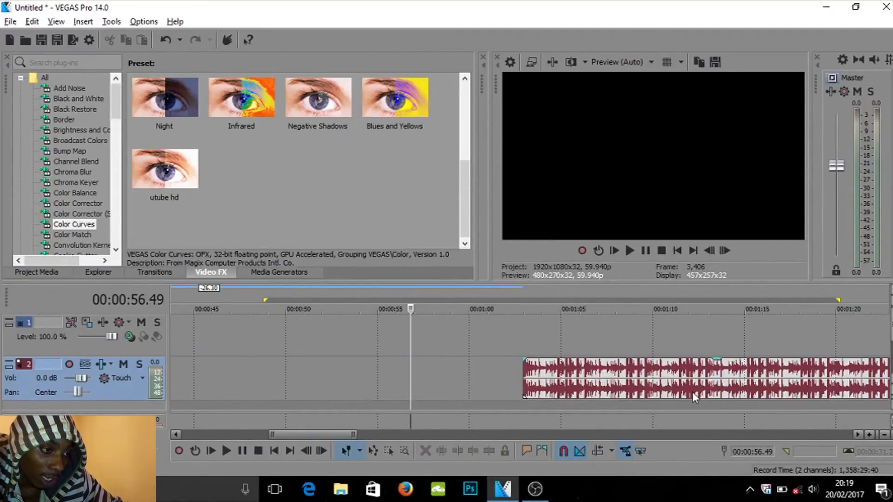
pyautogui.click(745, 370)
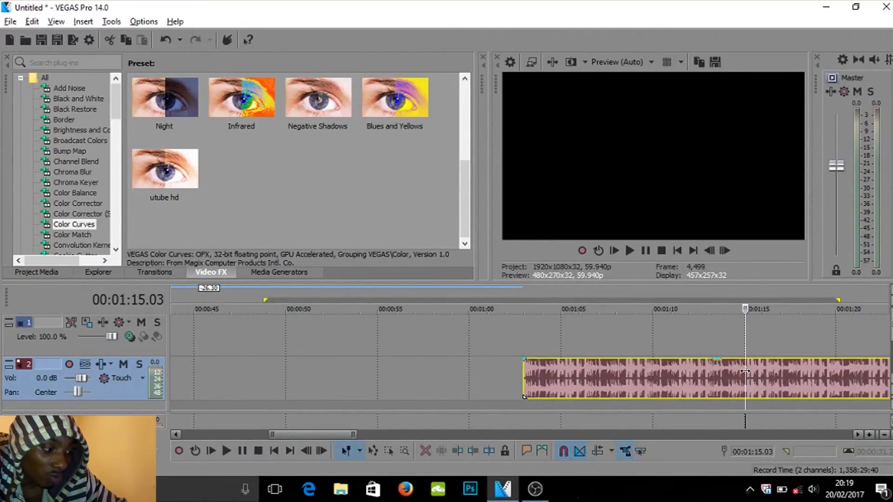
# - Split the song at 00:01:15.05 and delete the part after the split
pyautogui.click(745, 370)
pyautogui.press('s')
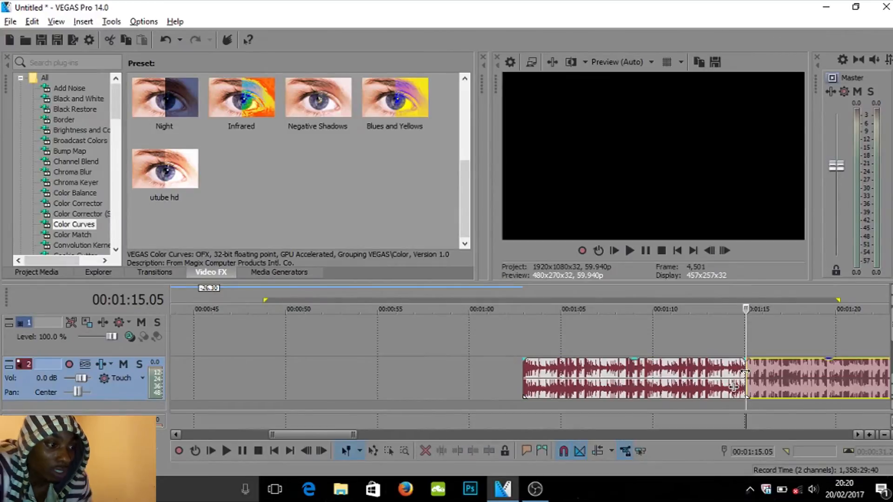
pyautogui.press('Delete')
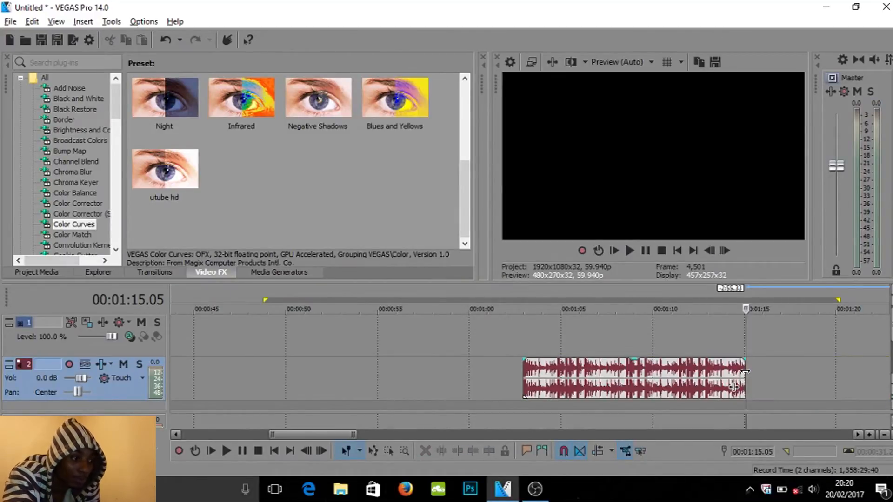
# - Move the song event back to start at about 00:00:13, over the second clip's audio
pyautogui.scroll(-5, 744, 371)
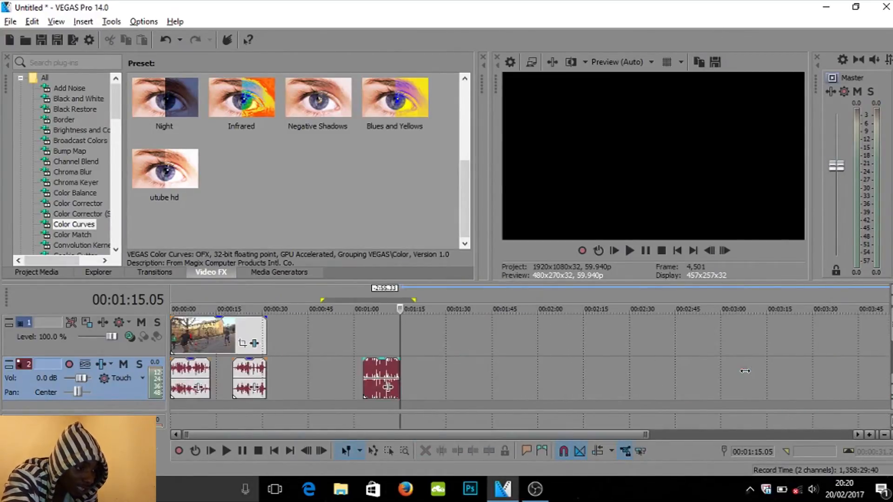
pyautogui.scroll(3, 745, 370)
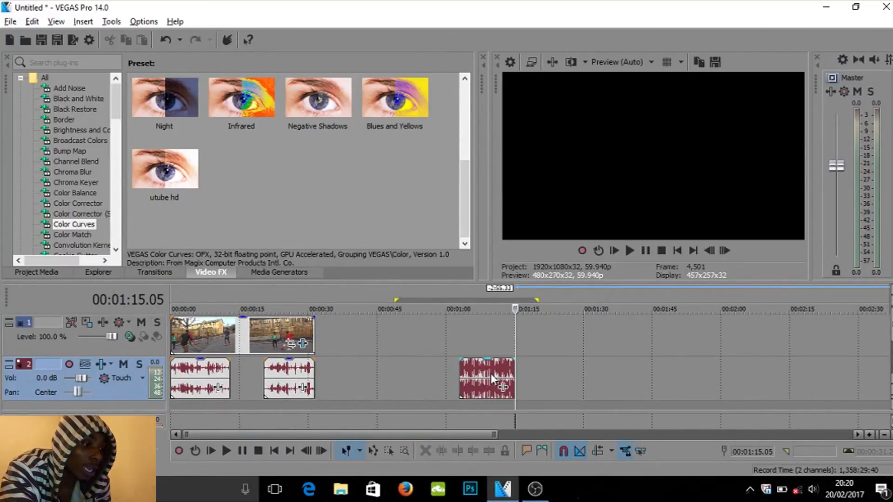
pyautogui.moveTo(468, 373); pyautogui.dragTo(241, 372)
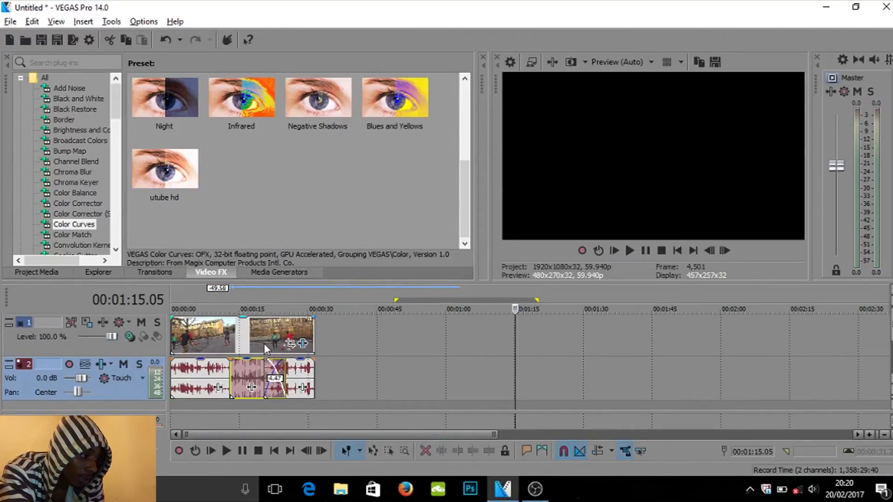
# - Split the song event at 00:00:20.20
pyautogui.click(264, 344)
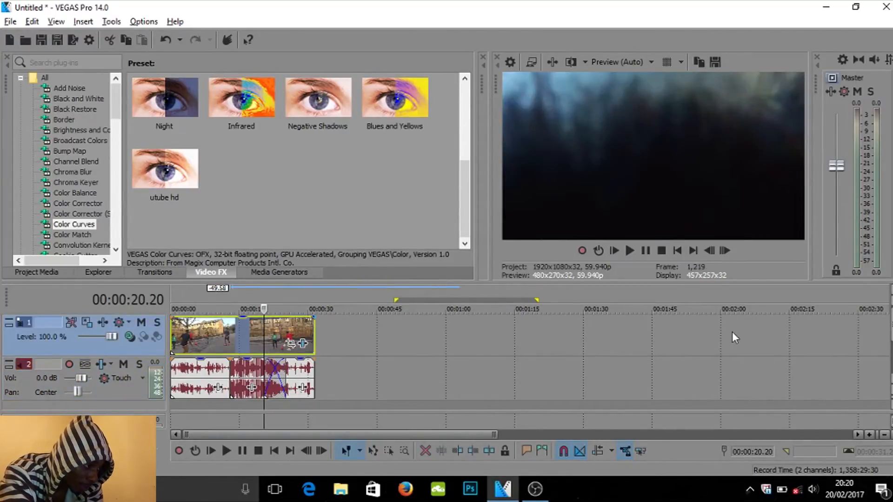
pyautogui.click(253, 370)
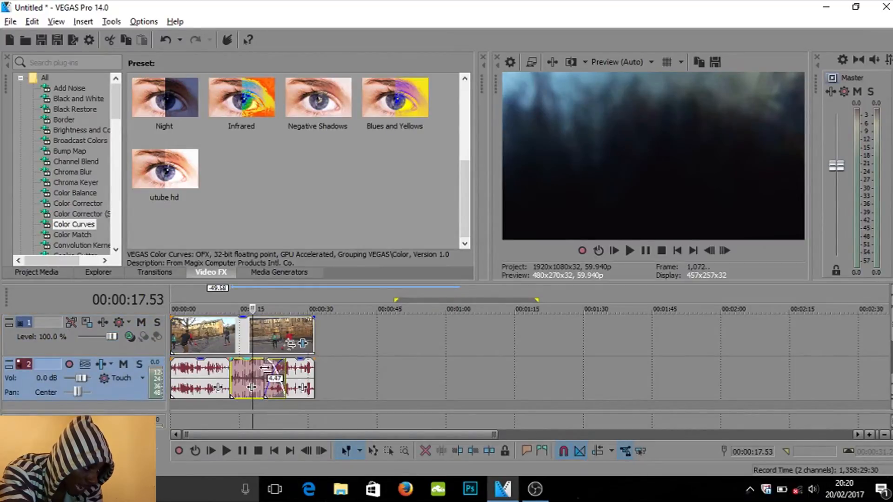
pyautogui.click(264, 367)
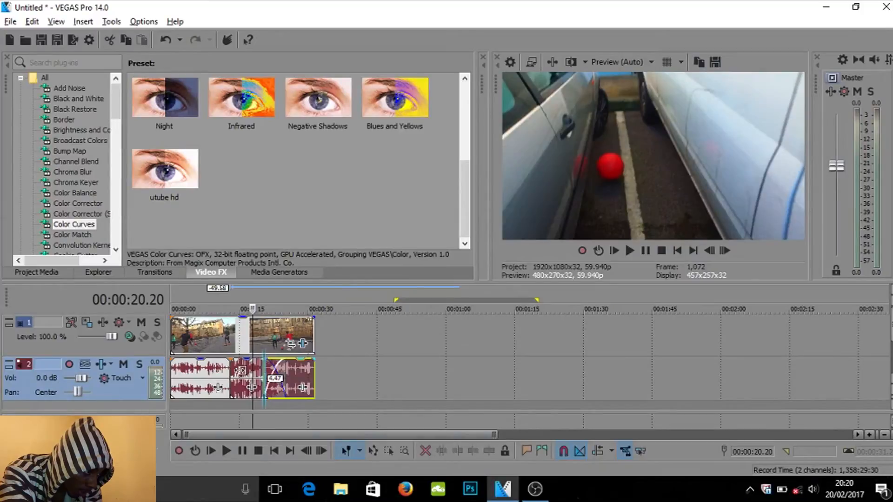
pyautogui.click(251, 381)
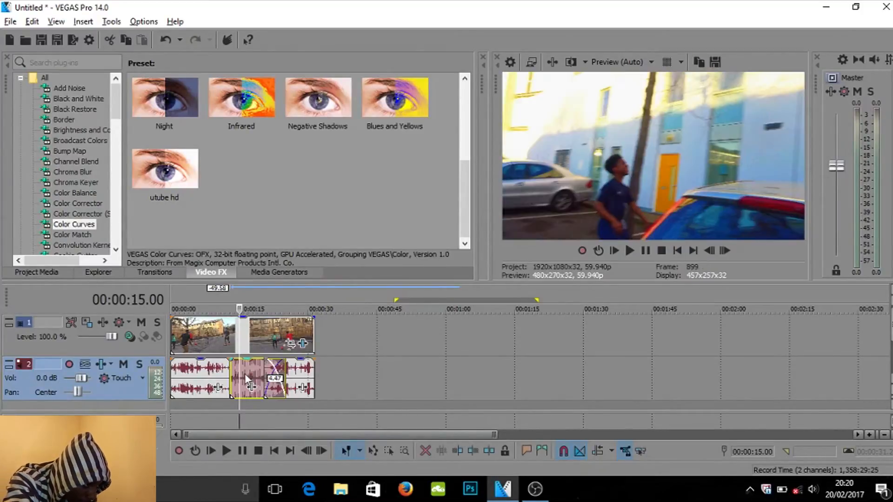
pyautogui.click(263, 404)
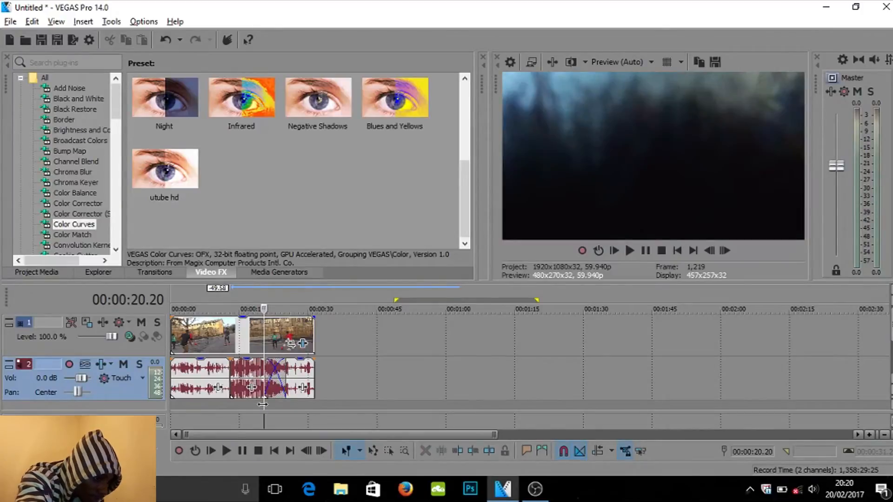
pyautogui.press('s')
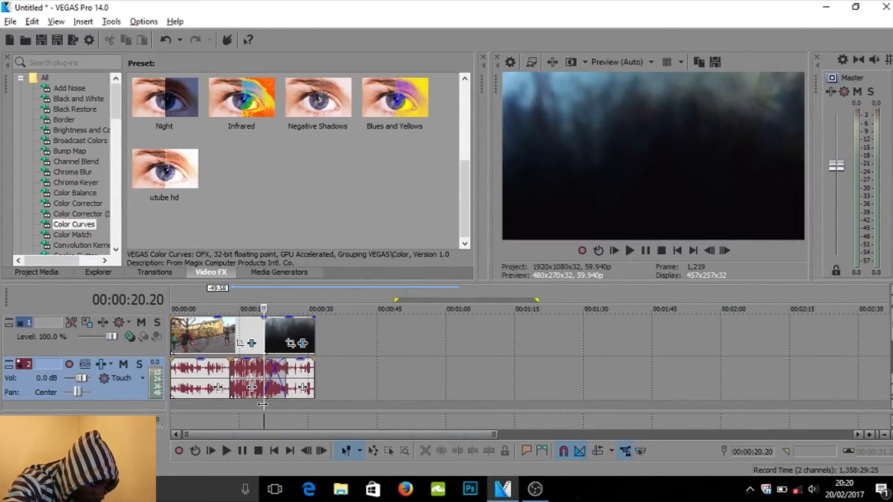
# - Delete the song portion after 00:00:20.20, moving the overlapping clip audio aside and back into place
pyautogui.click(276, 379)
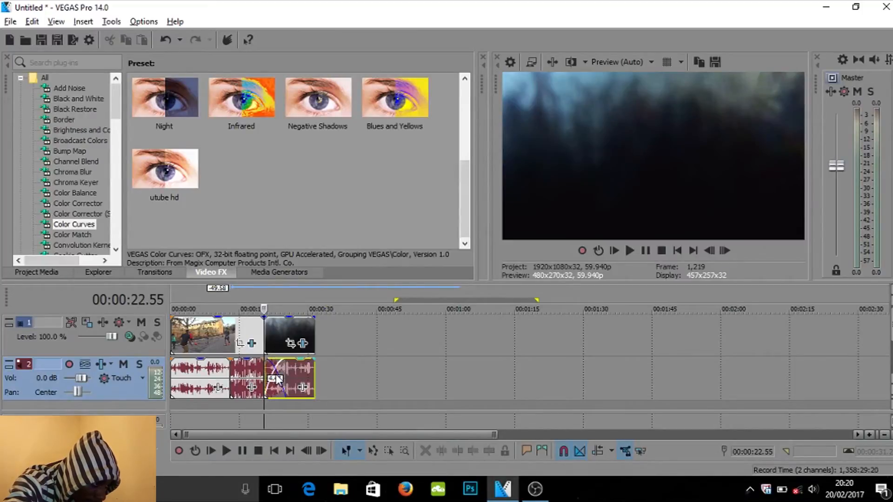
pyautogui.moveTo(297, 373); pyautogui.dragTo(367, 370)
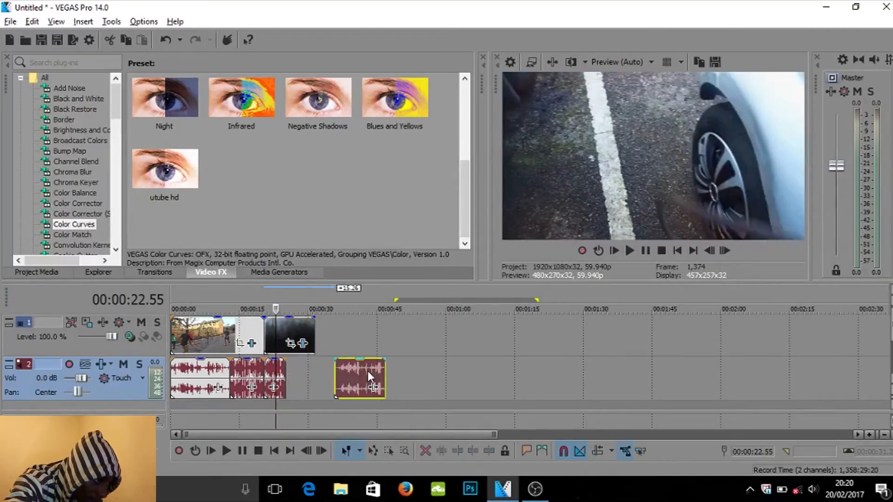
pyautogui.click(270, 367)
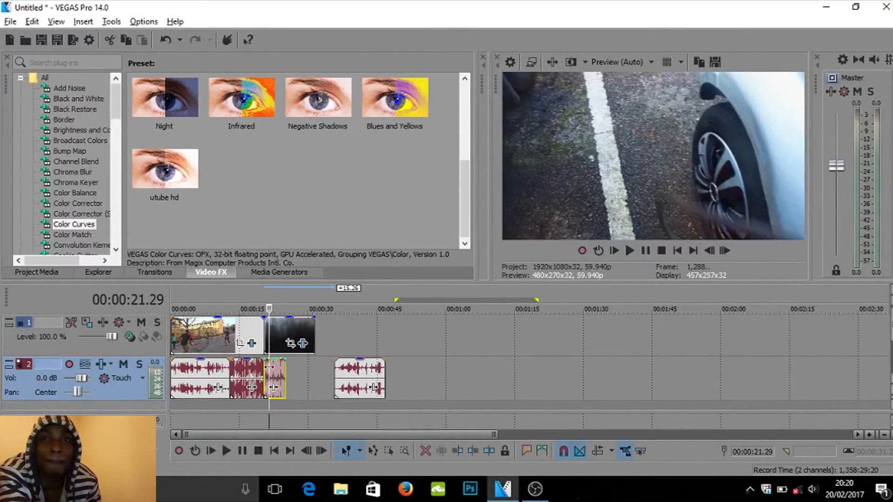
pyautogui.press('Delete')
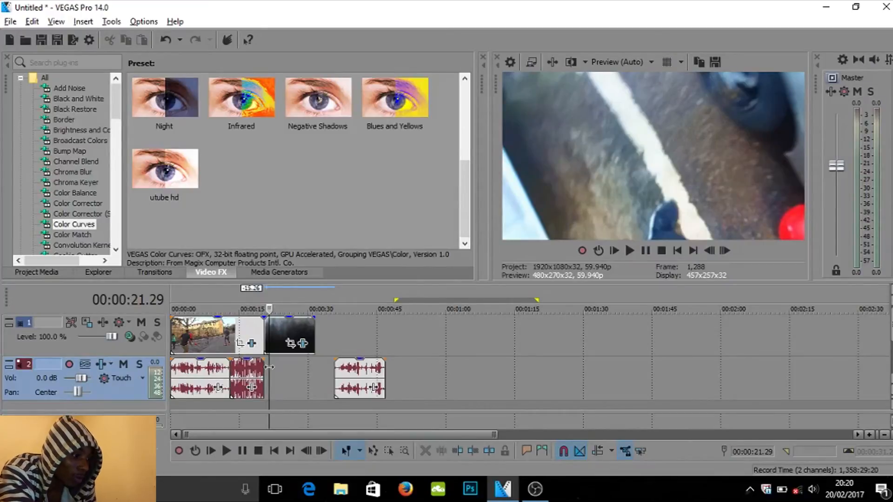
pyautogui.moveTo(360, 374); pyautogui.dragTo(274, 366)
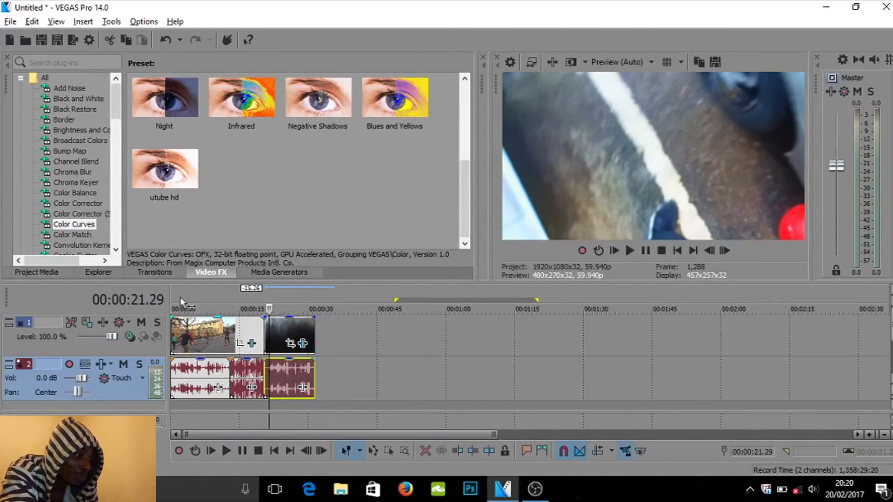
# - Play the timeline from about 00:00:06 to review the song transition
pyautogui.click(169, 290)
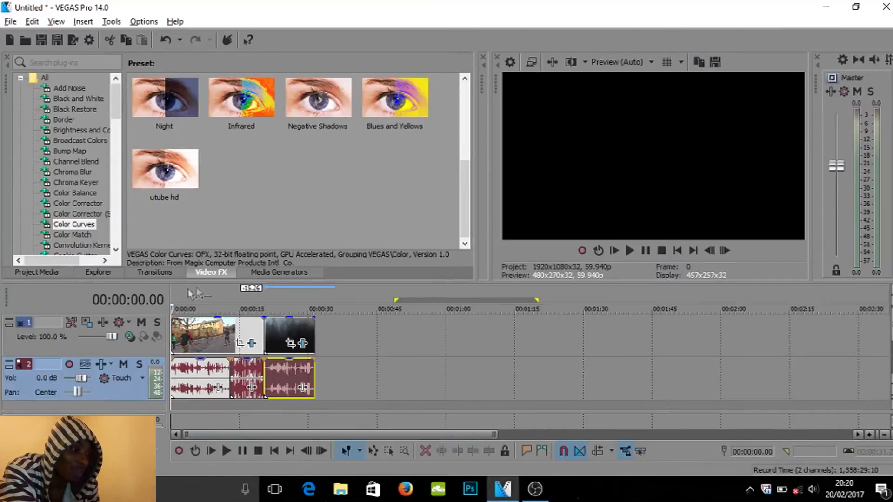
pyautogui.click(203, 287)
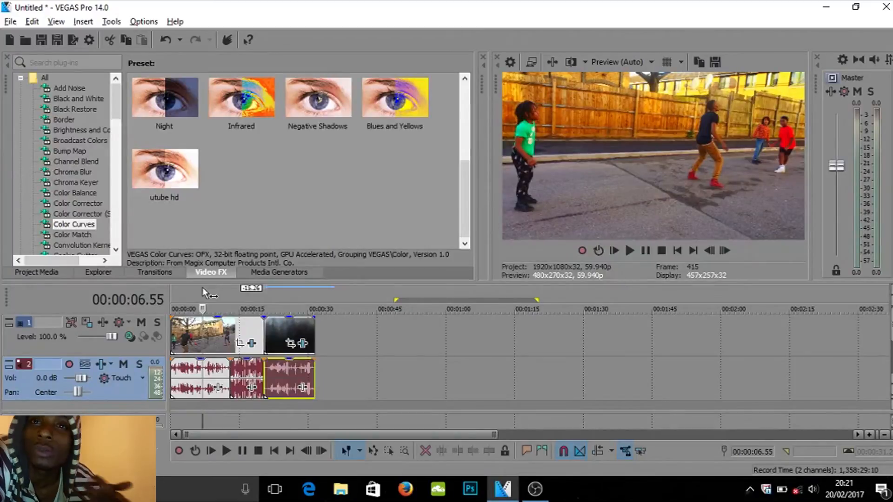
pyautogui.press('Left')
pyautogui.press('Left')
pyautogui.press('Left')
pyautogui.press('Left')
pyautogui.press('Left')
pyautogui.press('Left')
pyautogui.press('Left')
pyautogui.press('Left')
pyautogui.press('Left')
pyautogui.press('Left')
pyautogui.press('Left')
pyautogui.press('Left')
pyautogui.press('Left')
pyautogui.press('Left')
pyautogui.press('Left')
pyautogui.press('Left')
pyautogui.press('Left')
pyautogui.press('Left')
pyautogui.press('Left')
pyautogui.press('Left')
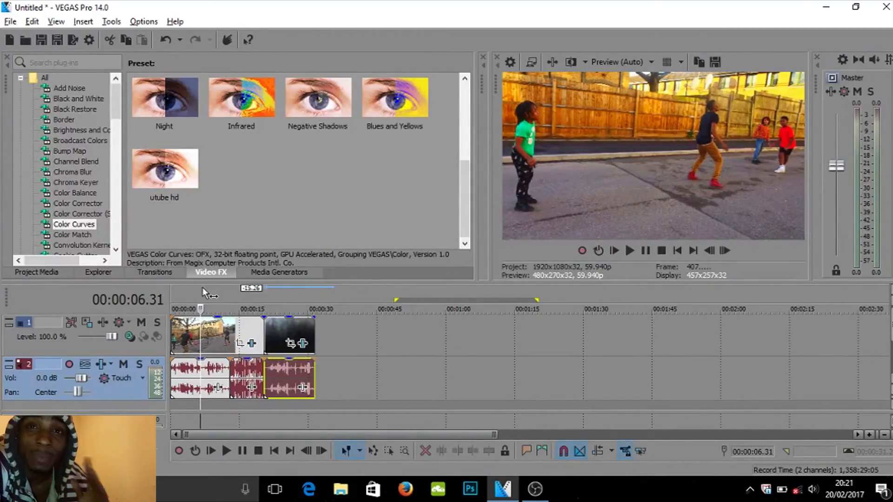
pyautogui.press('space')
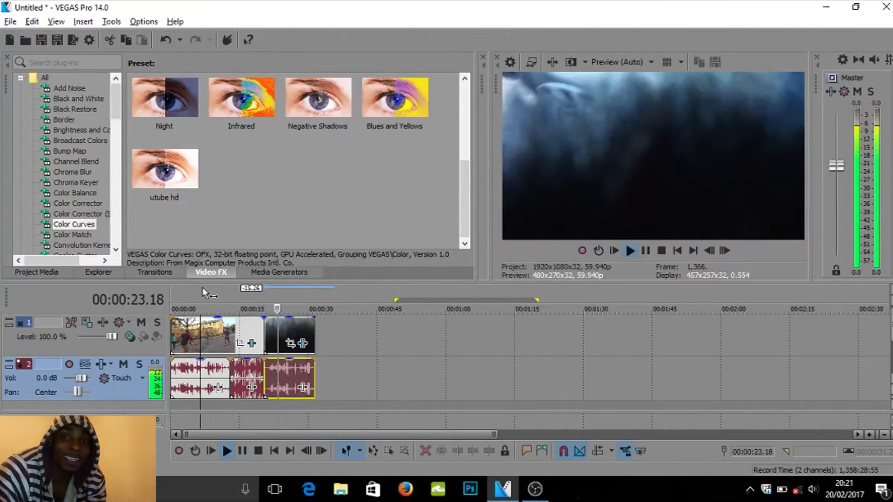
pyautogui.press('space')
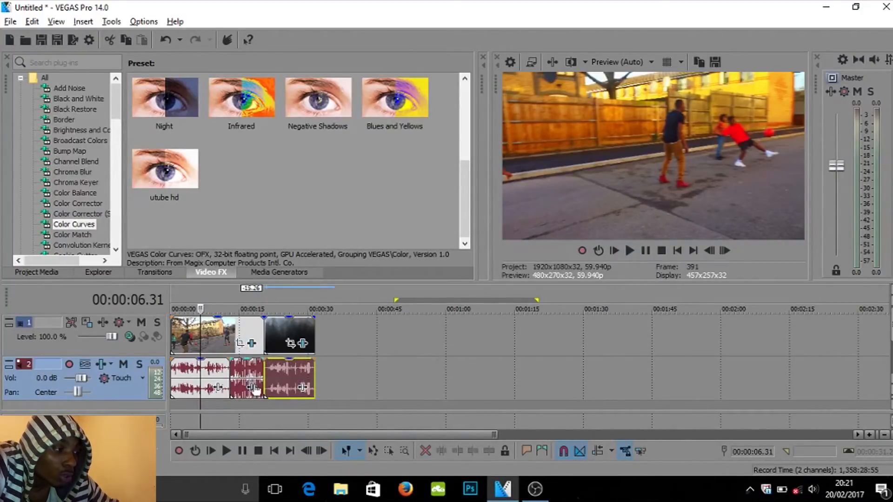
# - Lower the volume of the song section between the clip audio events
pyautogui.click(247, 375)
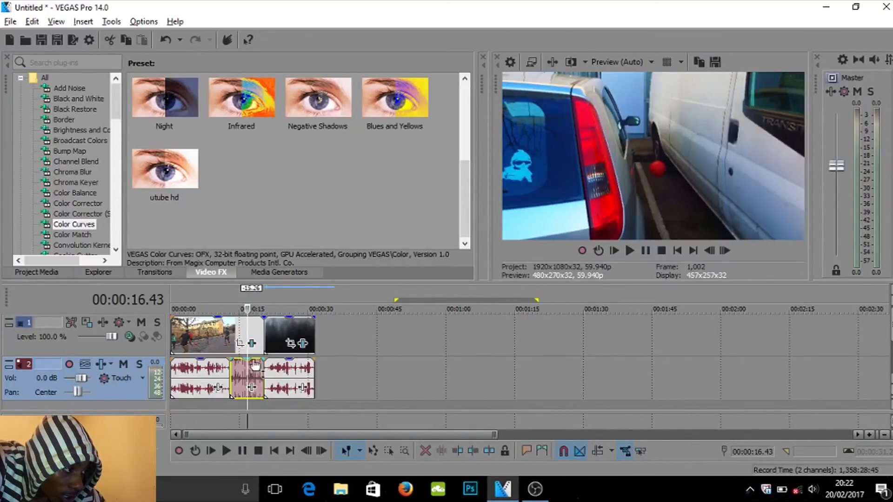
pyautogui.moveTo(250, 365); pyautogui.dragTo(255, 394)
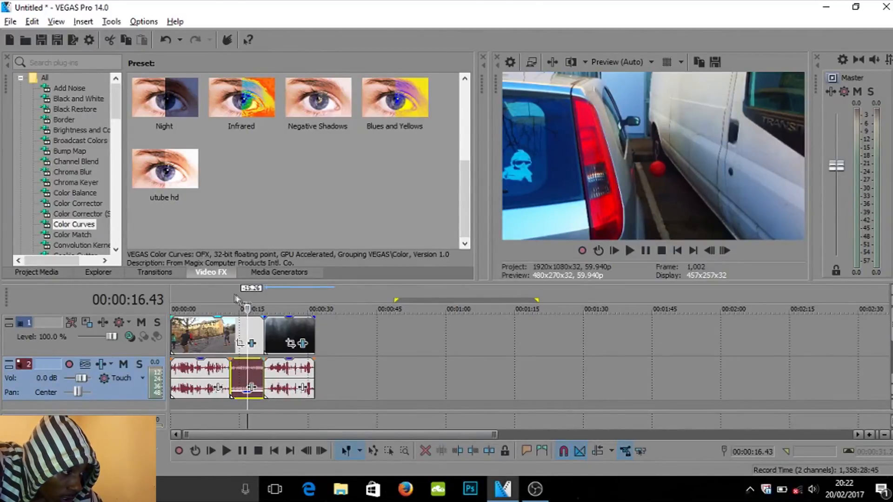
# - Play back from about 00:00:12 to review the song section's volume
pyautogui.click(236, 294)
pyautogui.click(231, 295)
pyautogui.press('space')
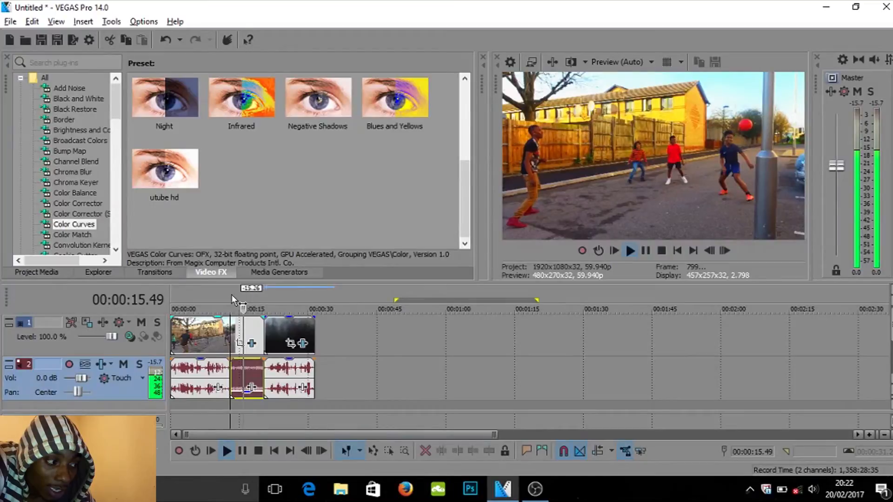
pyautogui.press('space')
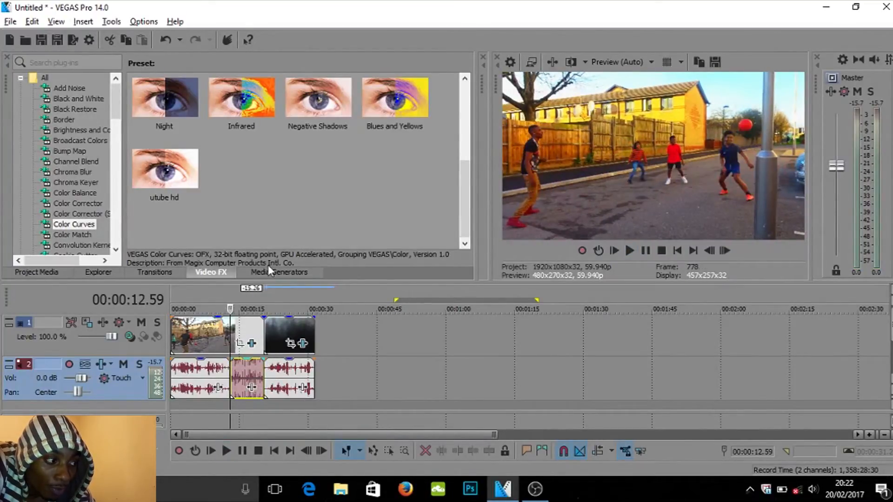
pyautogui.press('space')
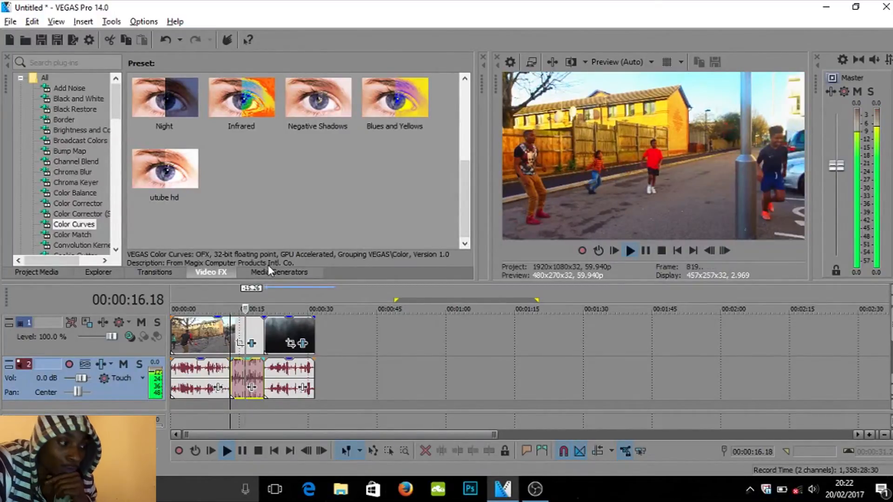
pyautogui.press('space')
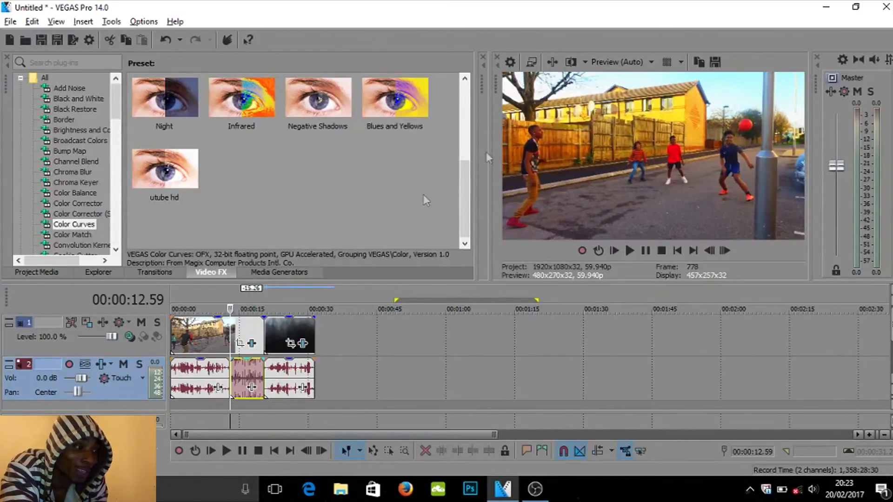
# - Split both the clip's audio event and its video event at 00:00:24.26
pyautogui.click(283, 299)
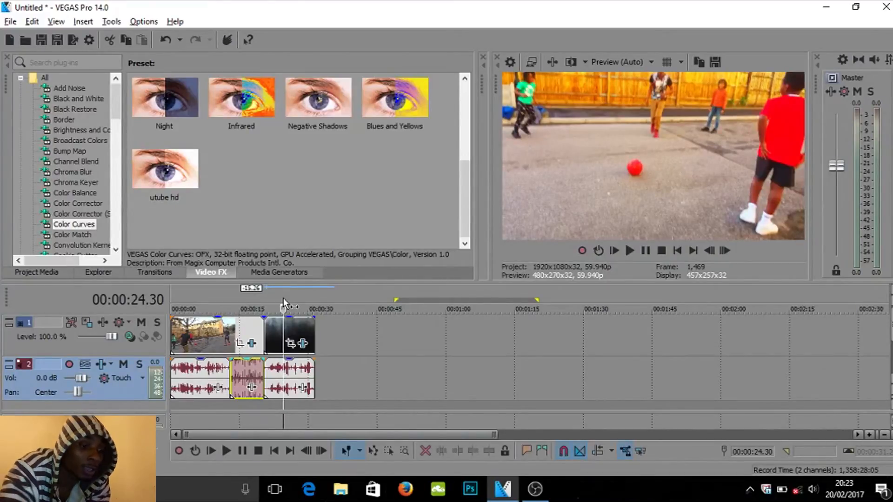
pyautogui.scroll(1, 283, 297)
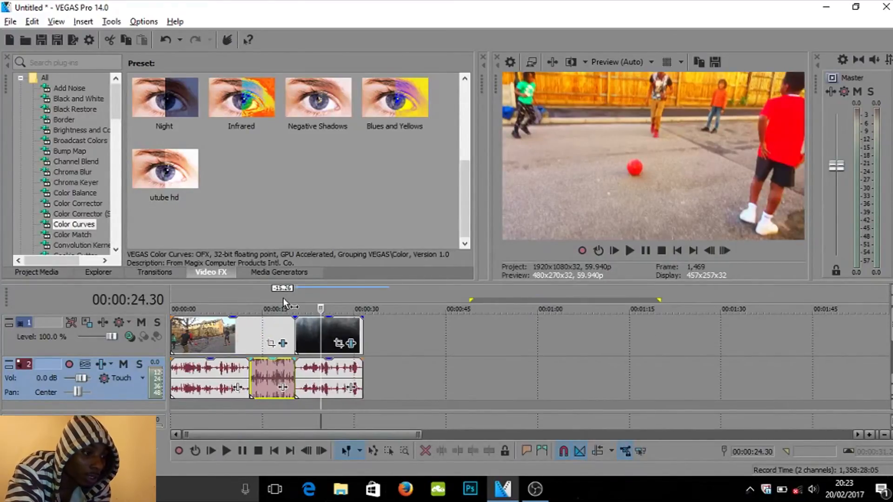
pyautogui.scroll(1, 284, 297)
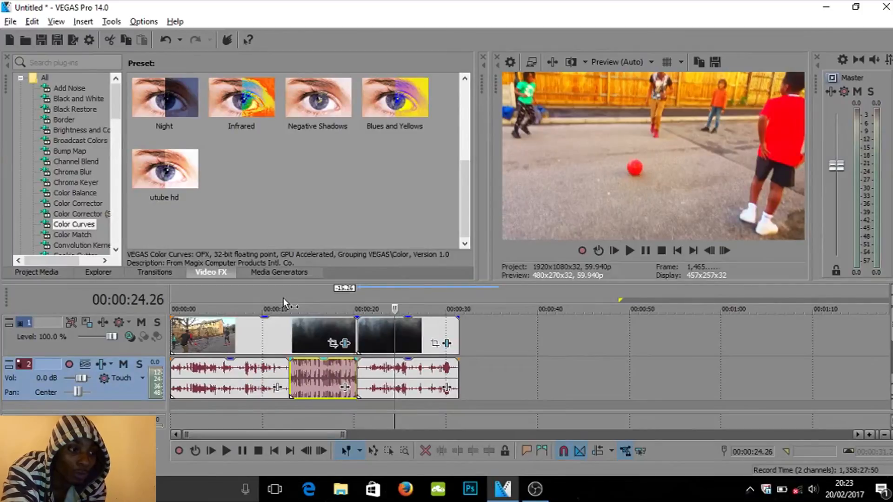
pyautogui.scroll(1, 283, 298)
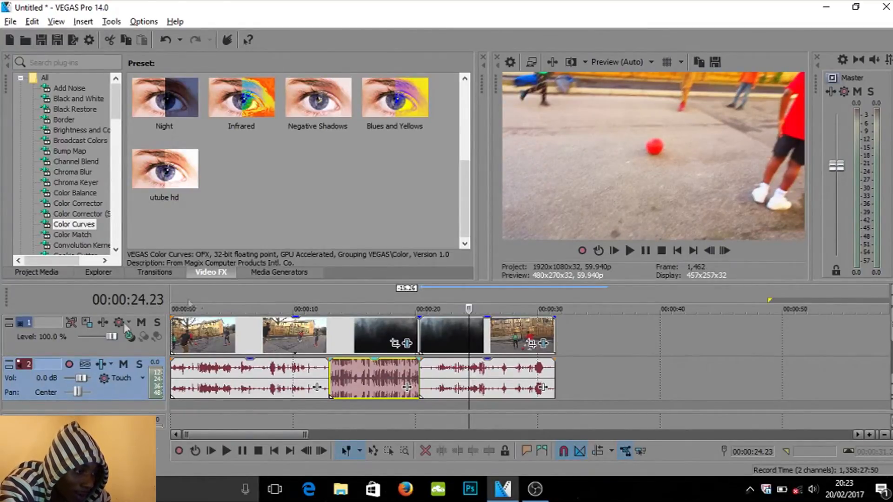
pyautogui.click(469, 370)
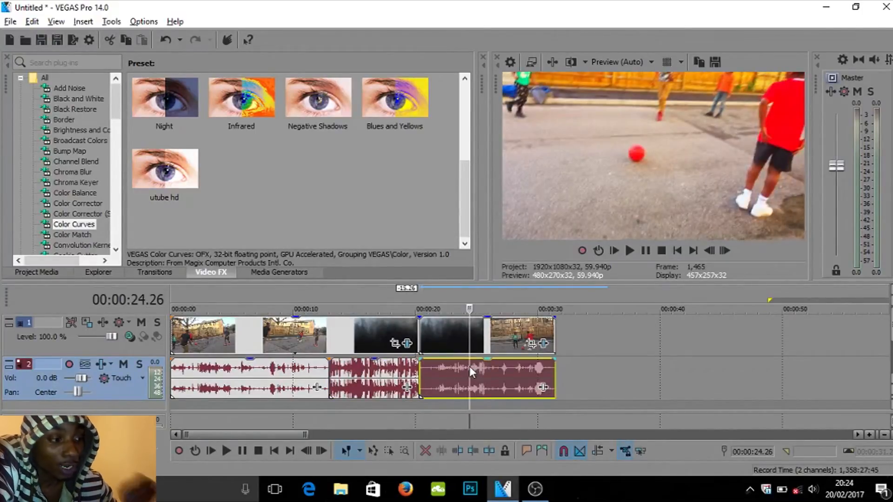
pyautogui.press('s')
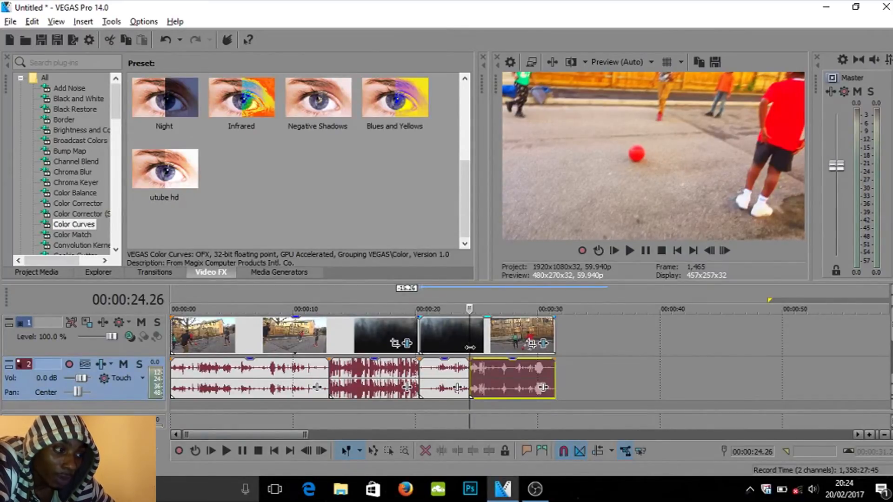
pyautogui.click(471, 336)
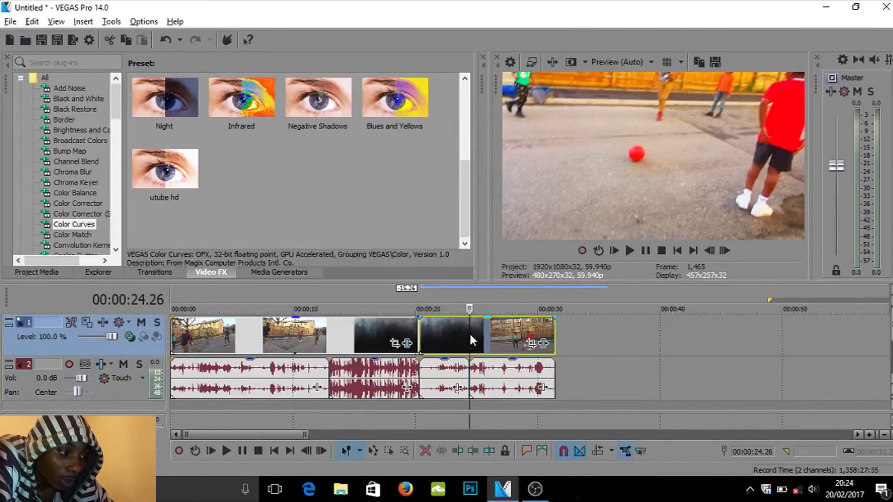
pyautogui.press('s')
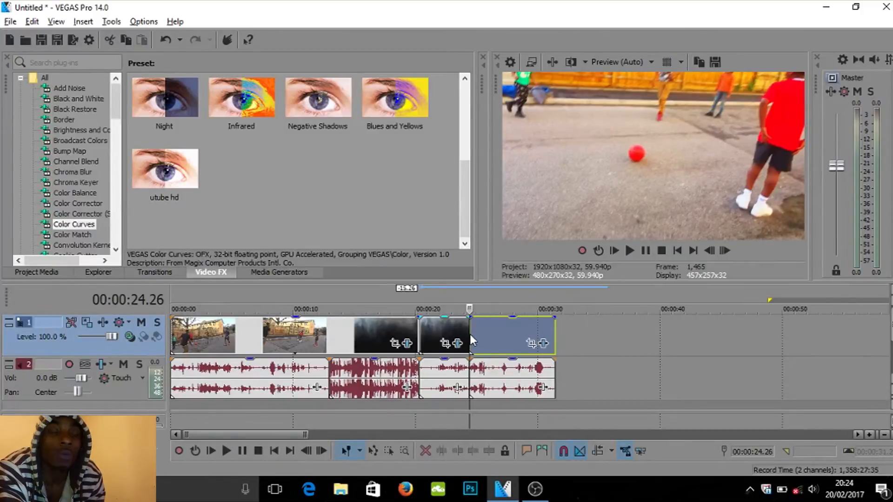
# - Split the clip's video event at 00:00:25.17
pyautogui.press('Right')
pyautogui.press('Right')
pyautogui.press('Right')
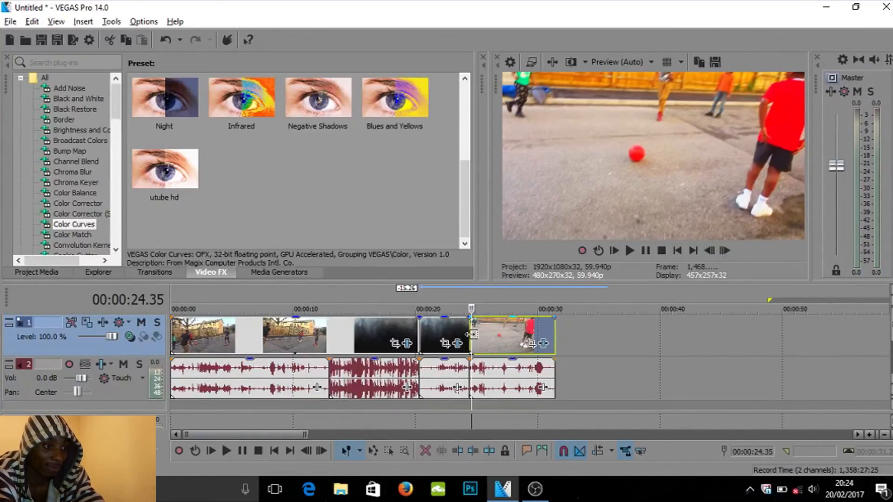
pyautogui.hotkey('alt', 'Right')
pyautogui.hotkey('alt', 'Right')
pyautogui.hotkey('alt', 'Right')
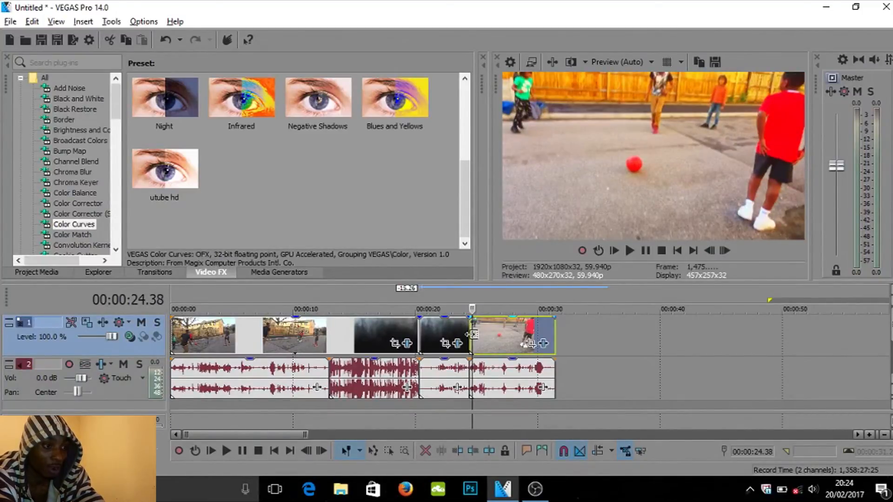
pyautogui.hotkey('alt', 'Right')
pyautogui.hotkey('alt', 'Right')
pyautogui.hotkey('alt', 'Right')
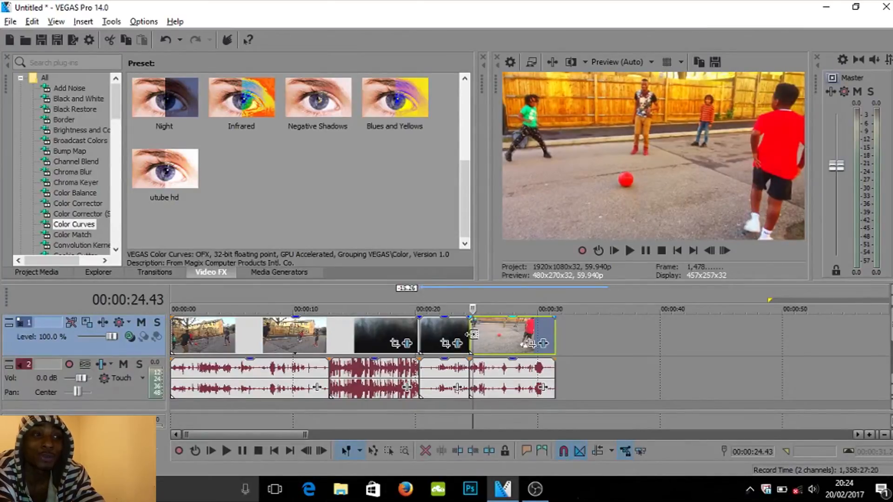
pyautogui.hotkey('alt', 'Right')
pyautogui.hotkey('alt', 'Right')
pyautogui.hotkey('alt', 'Right')
pyautogui.hotkey('alt', 'Right')
pyautogui.hotkey('alt', 'Right')
pyautogui.hotkey('alt', 'Right')
pyautogui.hotkey('alt', 'Right')
pyautogui.hotkey('alt', 'Right')
pyautogui.hotkey('alt', 'Right')
pyautogui.hotkey('alt', 'Right')
pyautogui.hotkey('alt', 'Right')
pyautogui.hotkey('alt', 'Right')
pyautogui.hotkey('alt', 'Right')
pyautogui.hotkey('alt', 'Right')
pyautogui.hotkey('alt', 'Right')
pyautogui.hotkey('alt', 'Right')
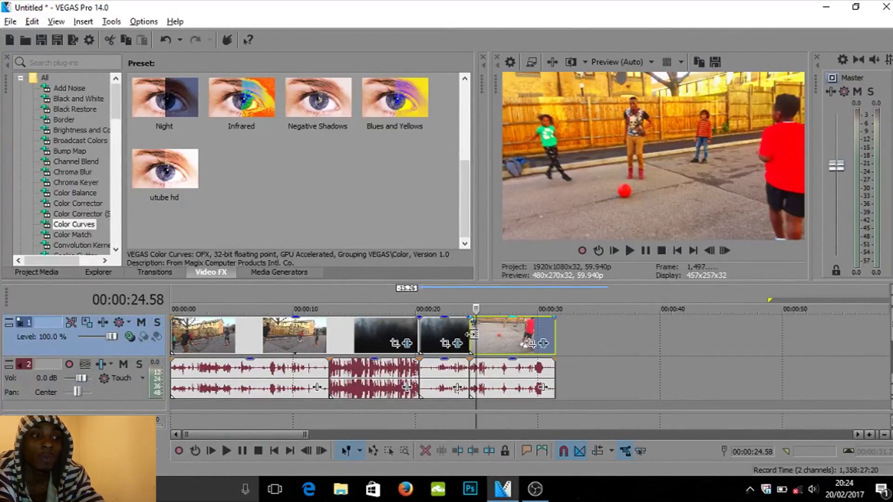
pyautogui.hotkey('alt', 'Right')
pyautogui.hotkey('alt', 'Right')
pyautogui.hotkey('alt', 'Right')
pyautogui.hotkey('alt', 'Right')
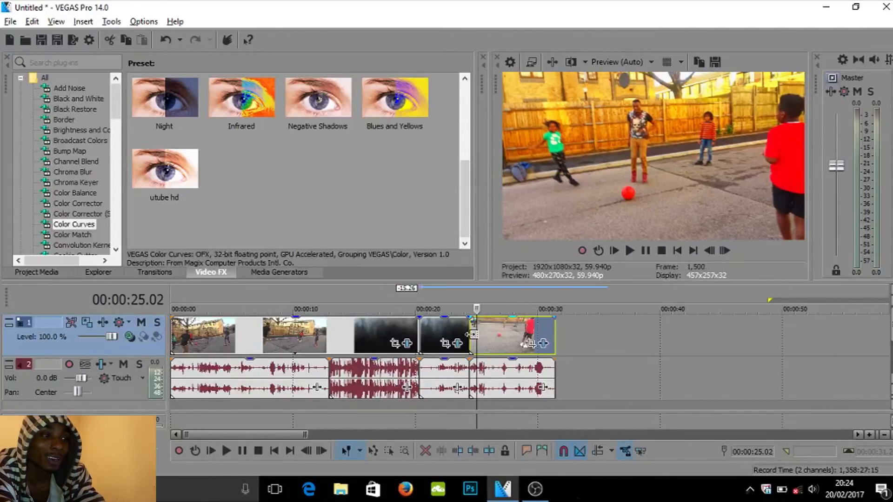
pyautogui.hotkey('alt', 'Right')
pyautogui.hotkey('alt', 'Right')
pyautogui.hotkey('alt', 'Right')
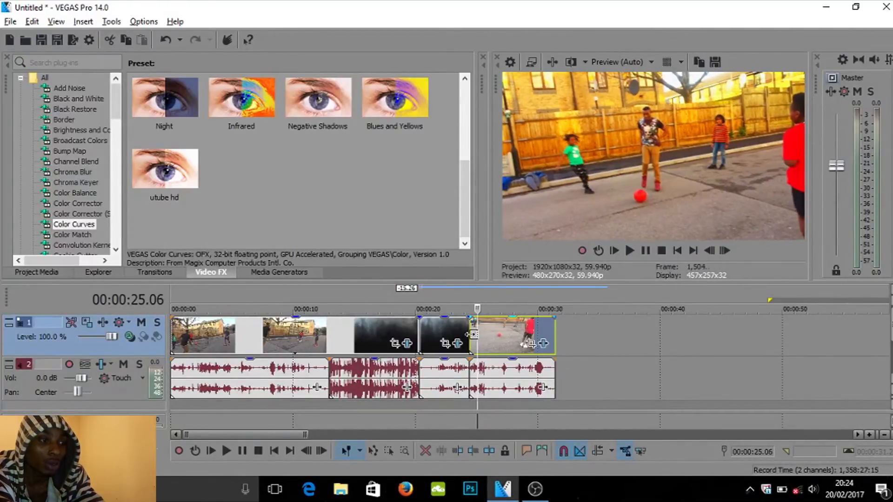
pyautogui.hotkey('alt', 'Right')
pyautogui.hotkey('alt', 'Right')
pyautogui.hotkey('alt', 'Right')
pyautogui.hotkey('alt', 'Right')
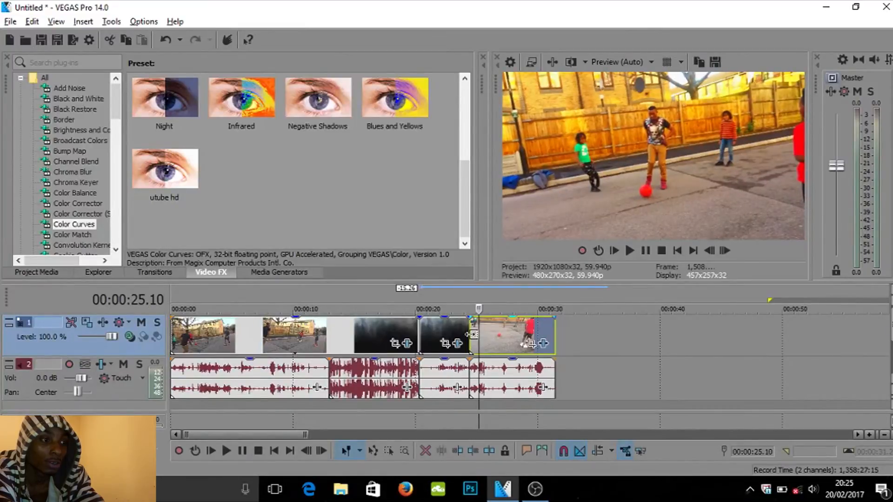
pyautogui.hotkey('alt', 'Right')
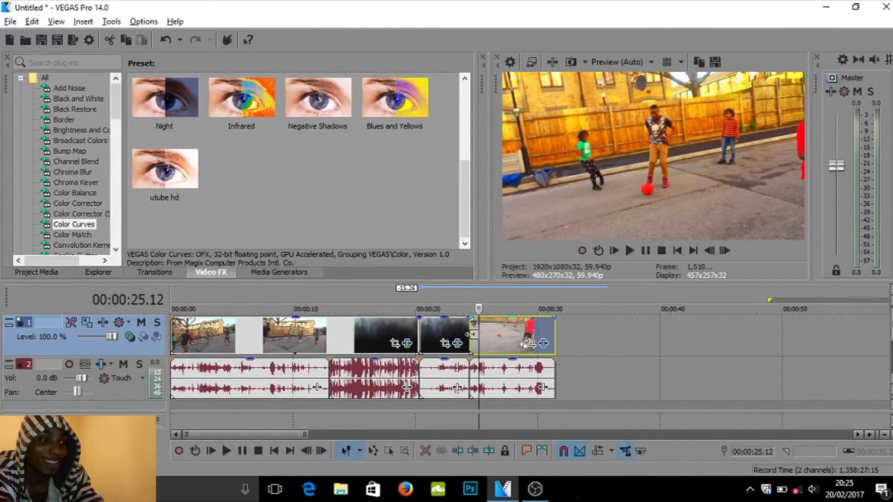
pyautogui.hotkey('alt', 'Right')
pyautogui.hotkey('alt', 'Right')
pyautogui.hotkey('alt', 'Right')
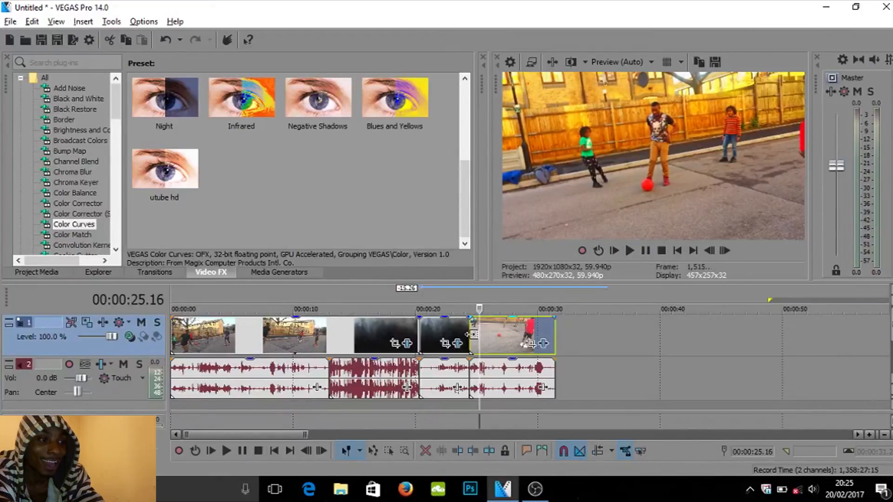
pyautogui.hotkey('alt', 'Right')
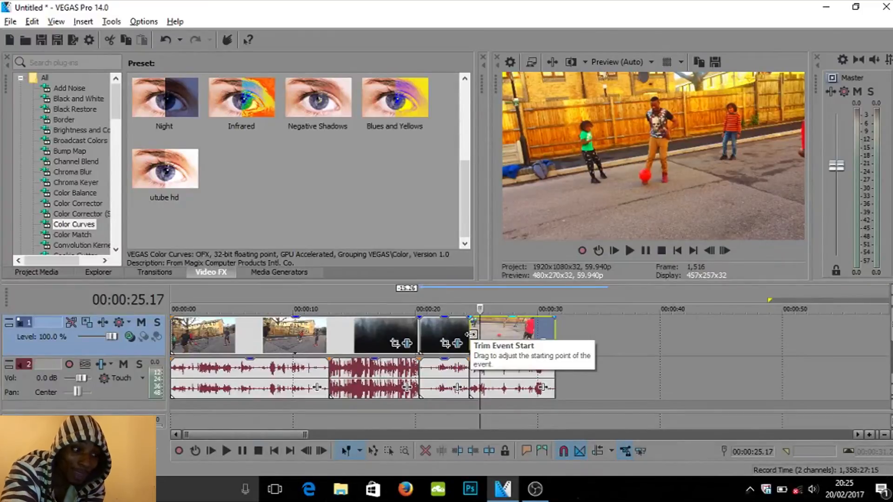
pyautogui.press('s')
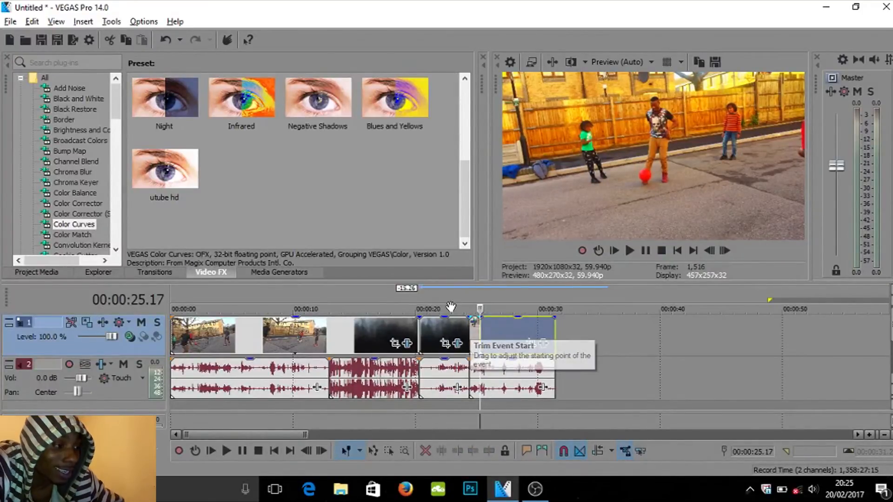
# - Animate the Pan/Crop of the short split video event to zoom in on the red ball by 00:00:25.14
pyautogui.click(469, 296)
pyautogui.scroll(8, 470, 296)
pyautogui.scroll(4, 470, 294)
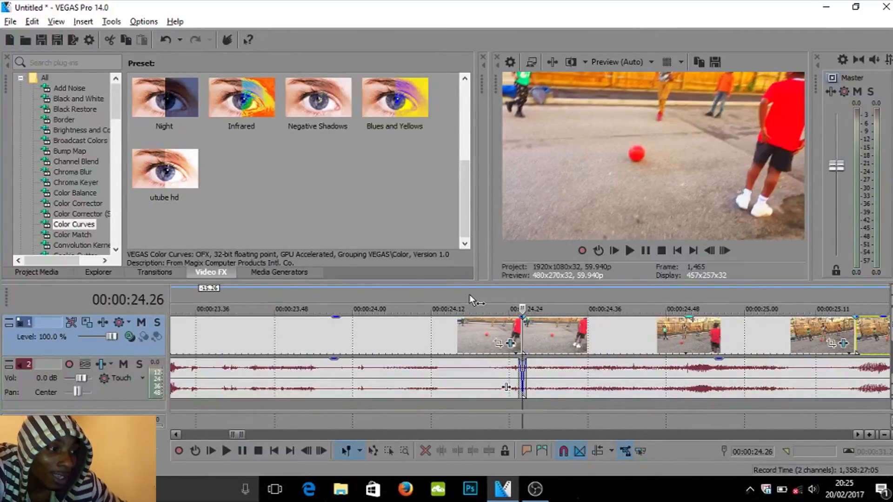
pyautogui.click(831, 344)
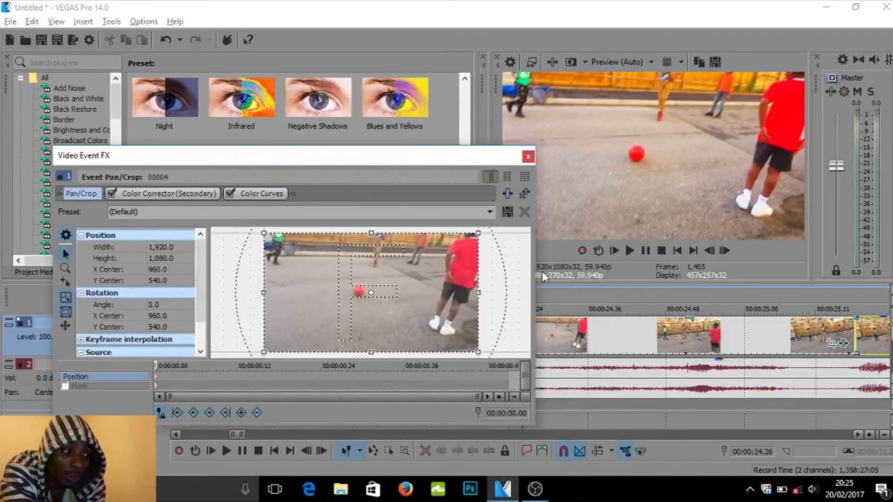
pyautogui.click(161, 412)
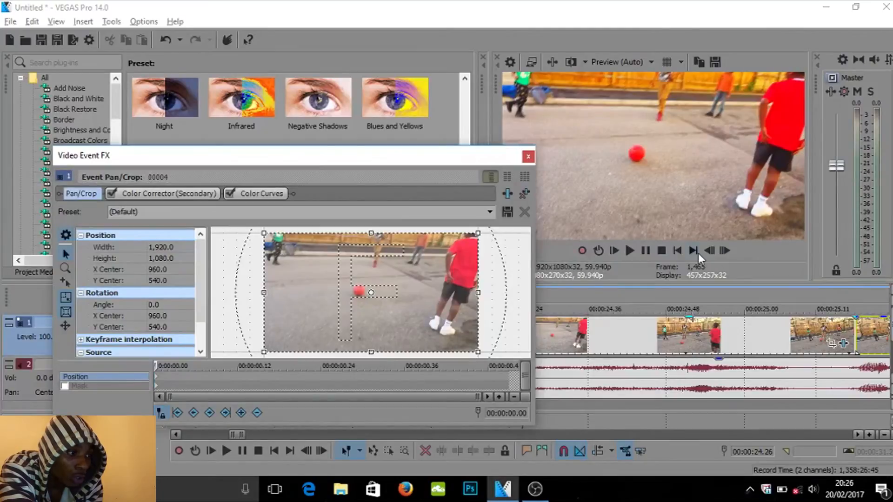
pyautogui.moveTo(394, 157); pyautogui.dragTo(227, 188)
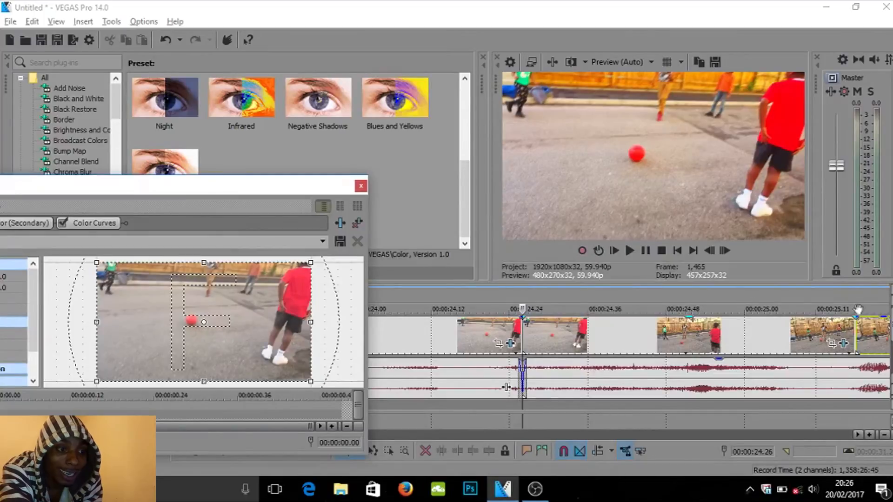
pyautogui.click(838, 295)
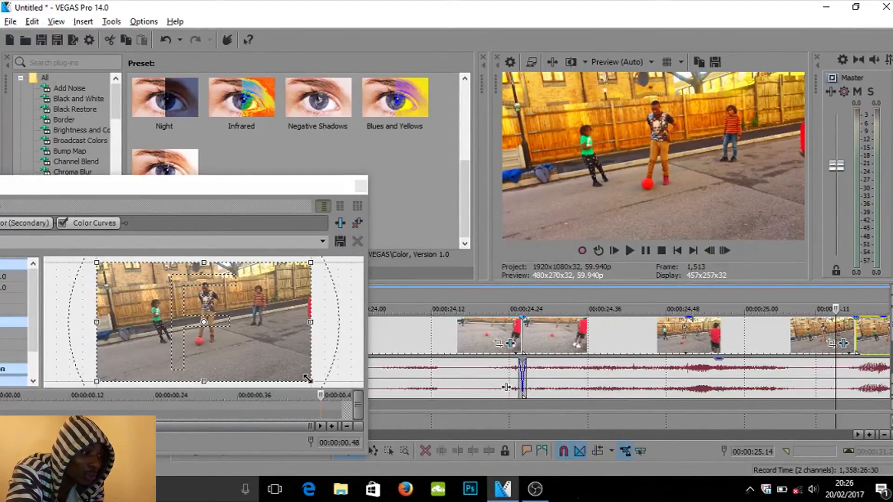
pyautogui.moveTo(308, 380); pyautogui.dragTo(296, 374)
pyautogui.moveTo(262, 355); pyautogui.dragTo(243, 335)
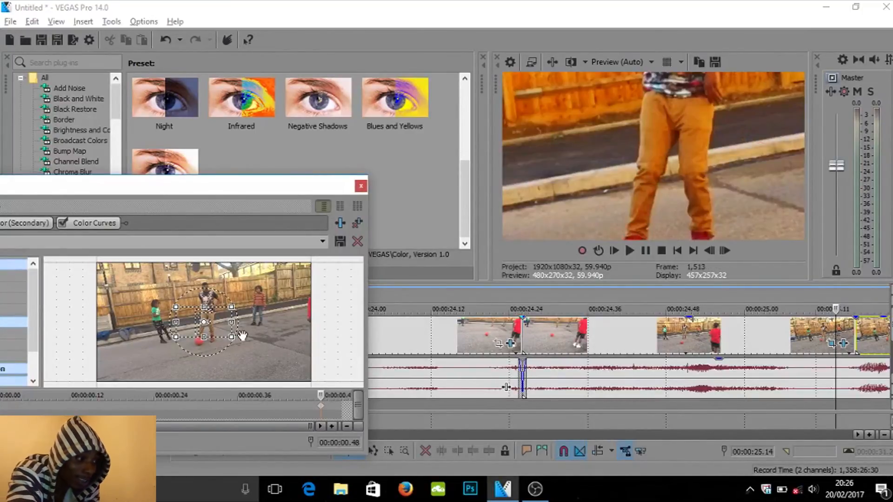
pyautogui.moveTo(219, 331); pyautogui.dragTo(213, 346)
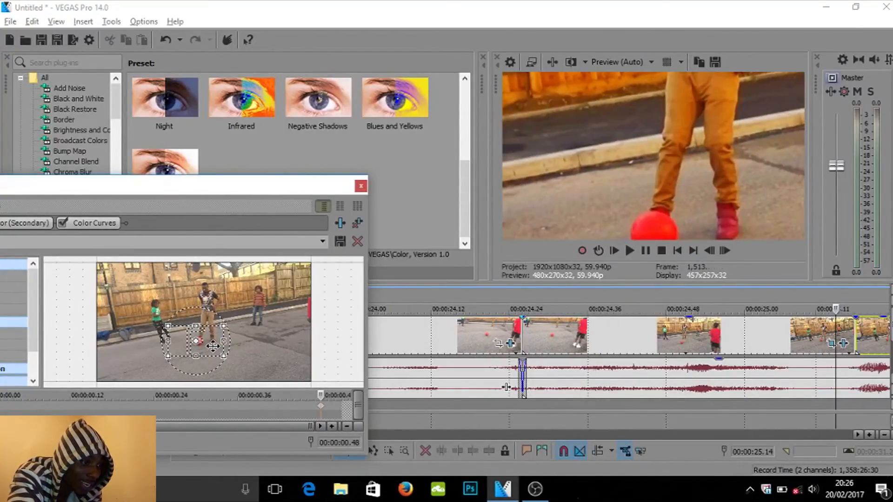
pyautogui.moveTo(225, 358); pyautogui.dragTo(209, 352)
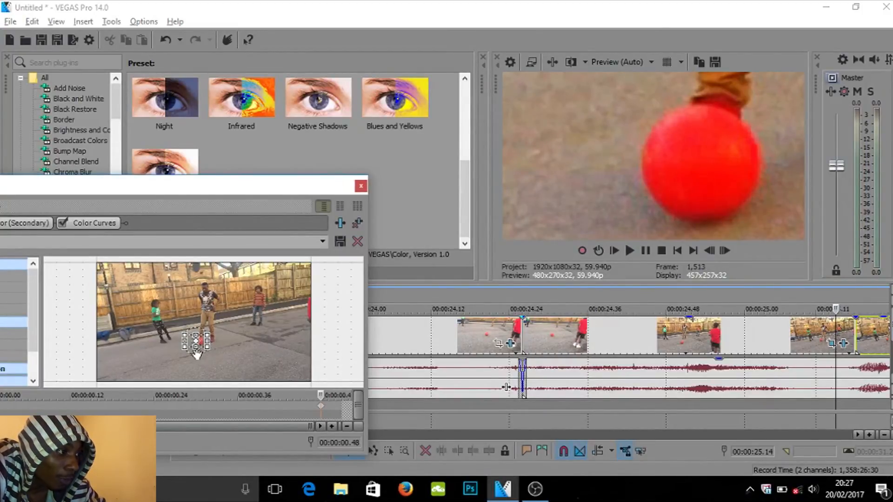
pyautogui.click(361, 186)
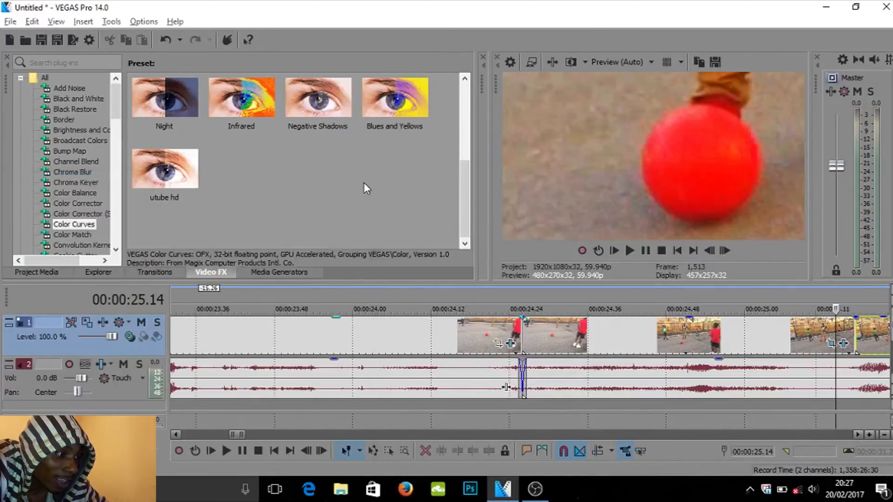
# - Step frame by frame from 00:00:24.26 to about 00:00:25.18 to review the zoom onto the ball
pyautogui.click(522, 295)
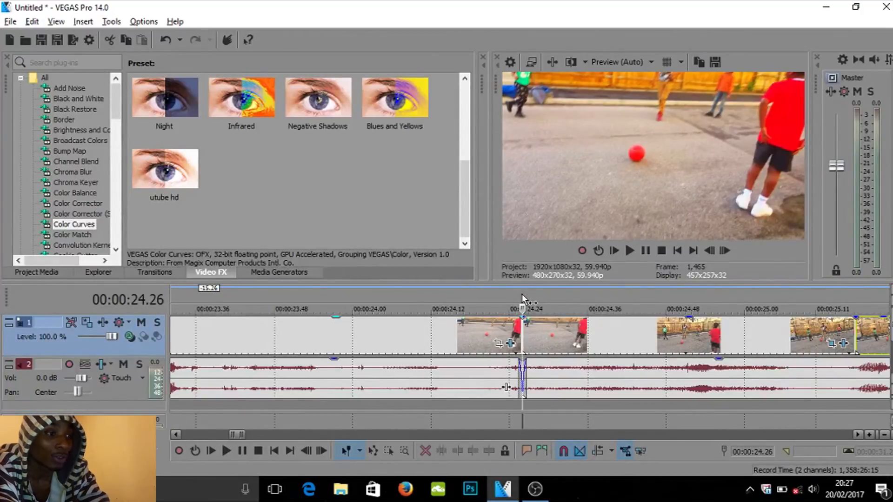
pyautogui.press('Right')
pyautogui.press('Right')
pyautogui.press('Right')
pyautogui.press('Right')
pyautogui.press('Right')
pyautogui.press('Right')
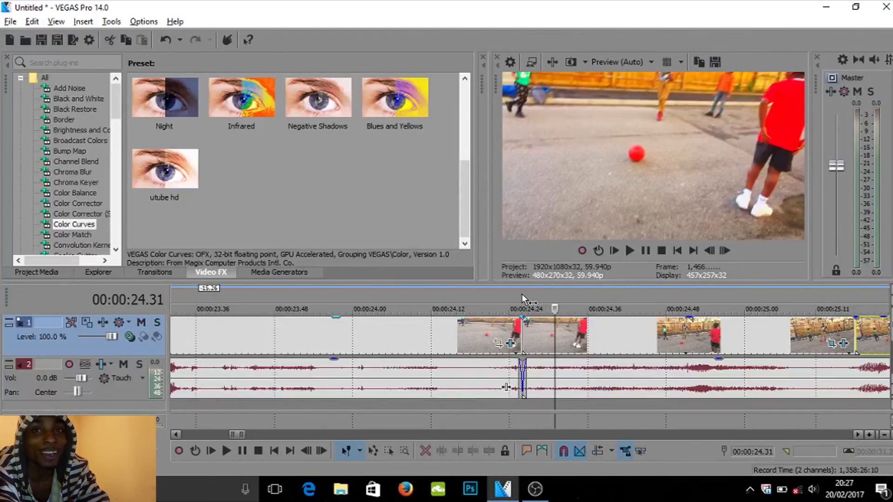
pyautogui.press('Right')
pyautogui.press('Right')
pyautogui.press('Right')
pyautogui.press('Right')
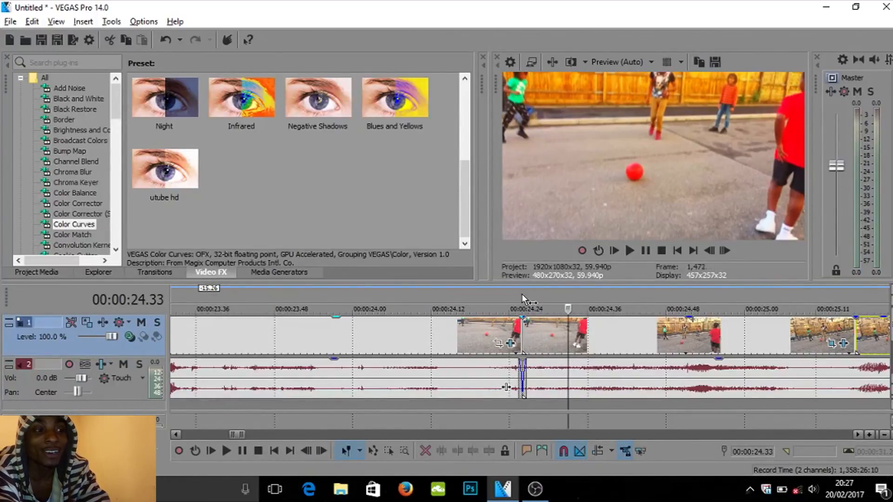
pyautogui.press('Right')
pyautogui.press('Right')
pyautogui.press('Right')
pyautogui.press('Right')
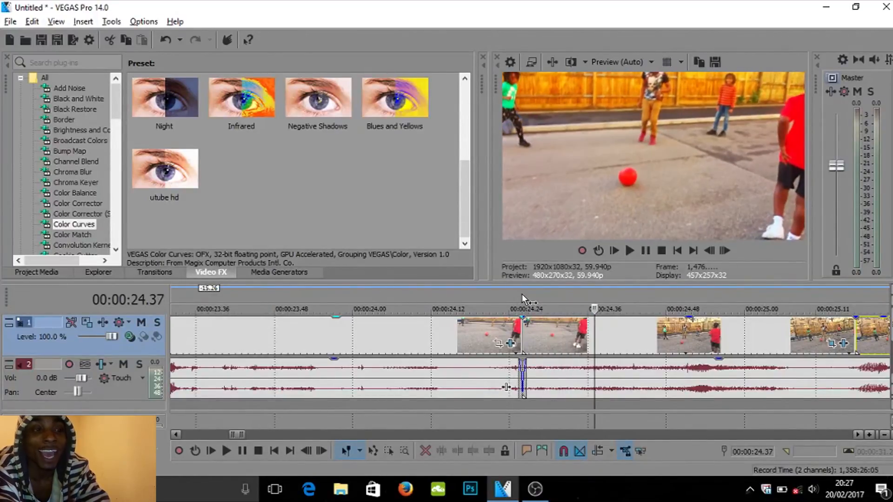
pyautogui.press('Right')
pyautogui.press('Right')
pyautogui.press('Right')
pyautogui.press('Right')
pyautogui.press('Right')
pyautogui.press('Right')
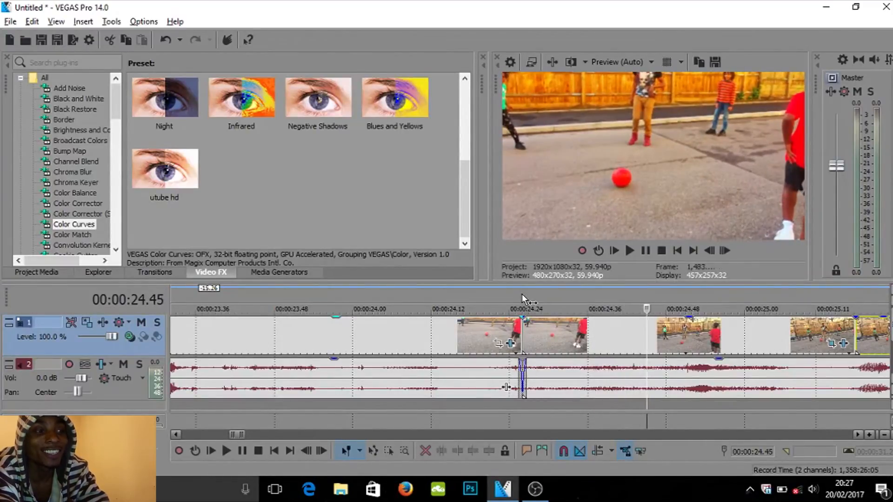
pyautogui.press('Right')
pyautogui.press('Right')
pyautogui.press('Right')
pyautogui.press('Right')
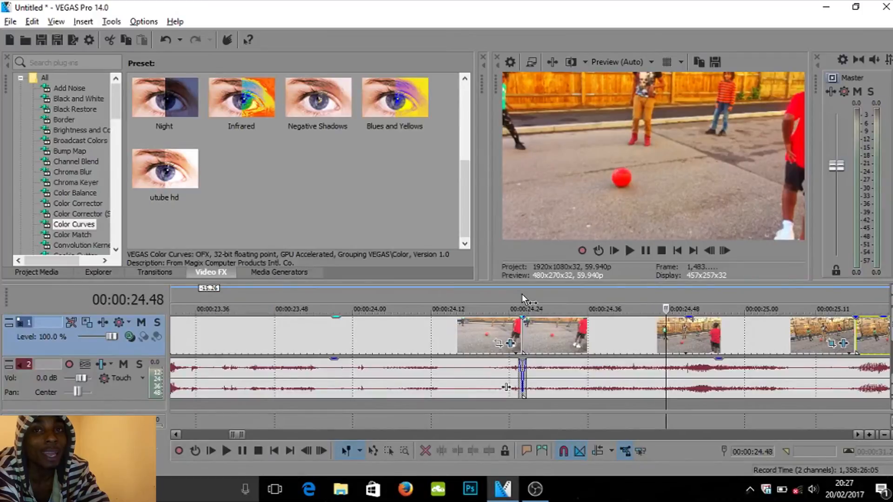
pyautogui.press('Right')
pyautogui.press('Right')
pyautogui.press('Right')
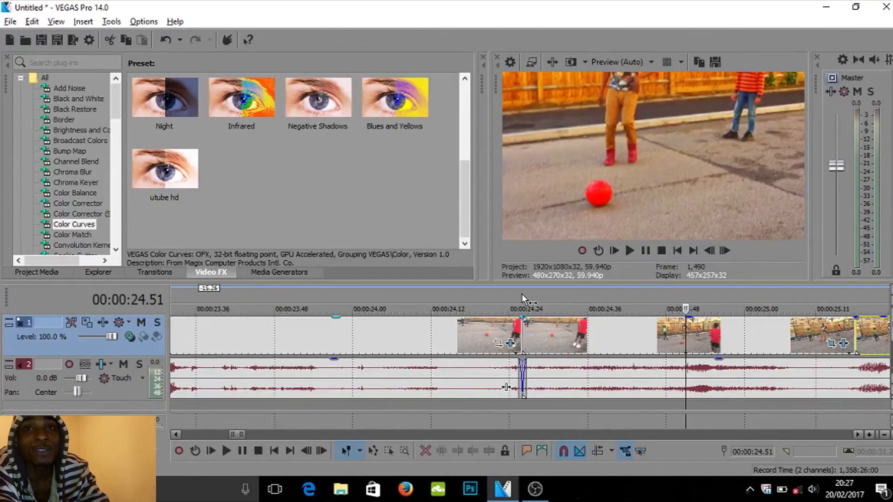
pyautogui.press('Right')
pyautogui.press('Right')
pyautogui.press('Right')
pyautogui.press('Right')
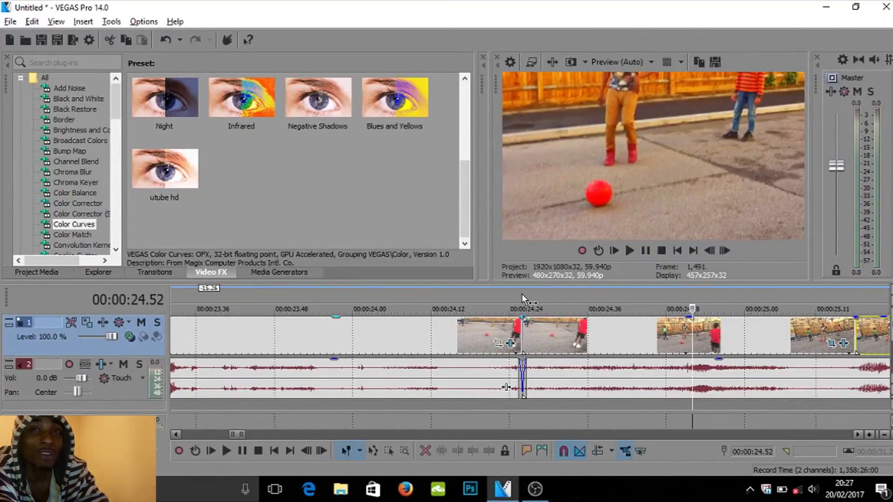
pyautogui.press('Right')
pyautogui.press('Right')
pyautogui.press('Right')
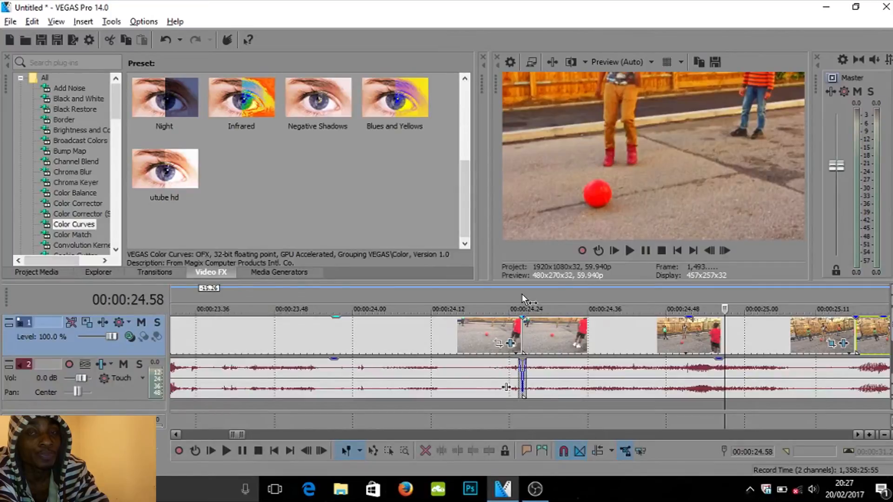
pyautogui.press('Right')
pyautogui.press('Right')
pyautogui.press('Right')
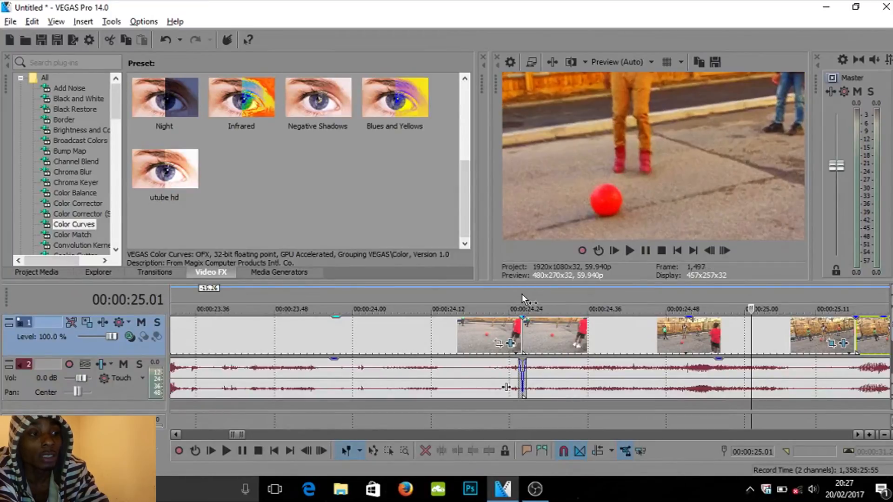
pyautogui.press('Right')
pyautogui.press('Right')
pyautogui.press('Right')
pyautogui.press('Right')
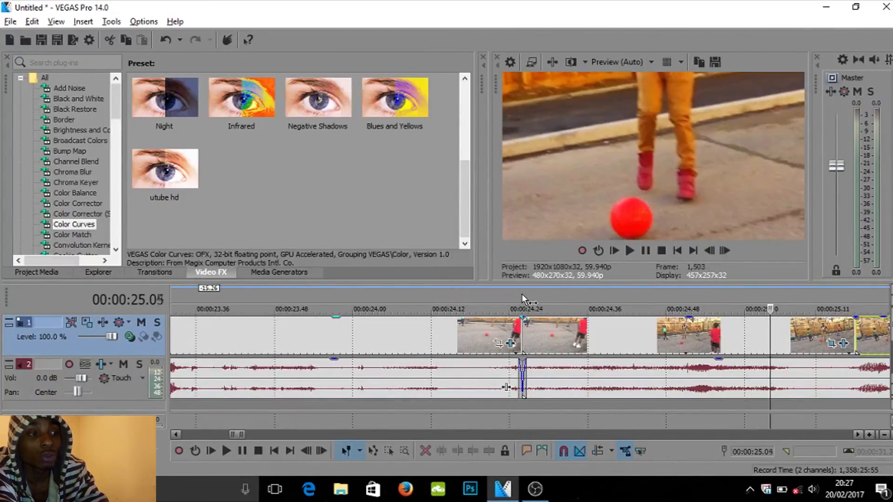
pyautogui.press('Right')
pyautogui.press('Right')
pyautogui.press('Right')
pyautogui.press('Right')
pyautogui.press('Right')
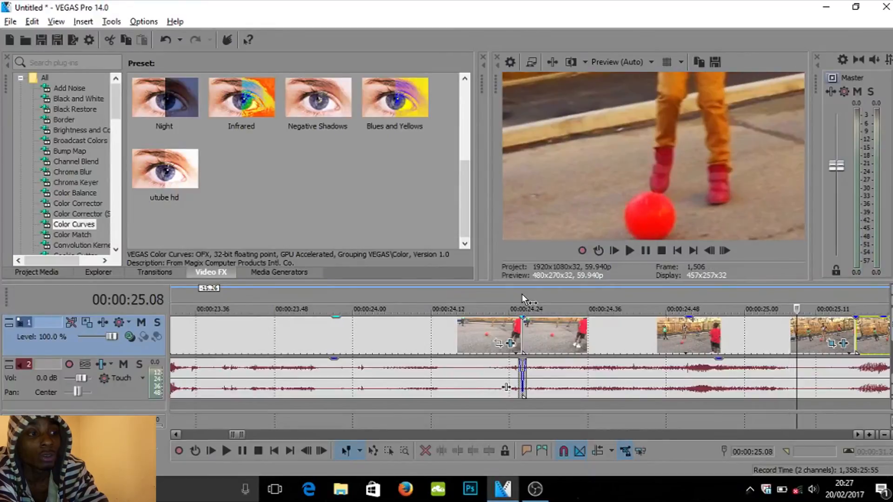
pyautogui.press('Right')
pyautogui.press('Right')
pyautogui.press('Right')
pyautogui.press('Right')
pyautogui.press('Right')
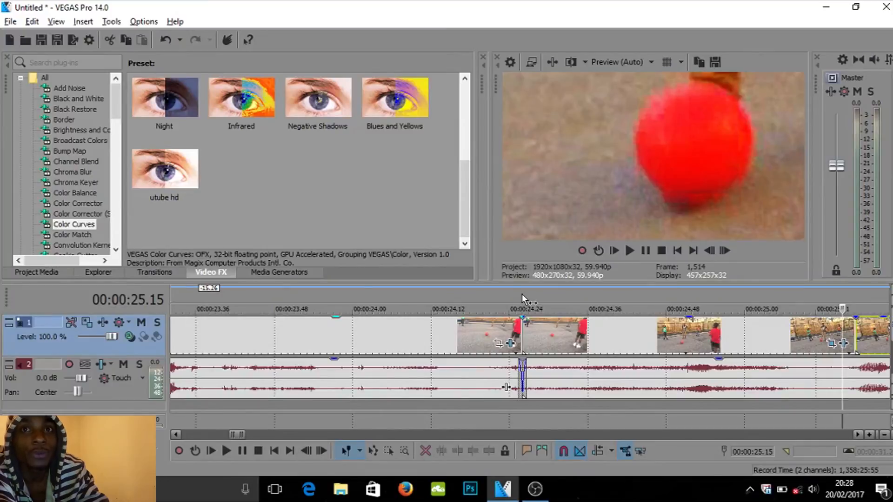
pyautogui.press('Right')
pyautogui.press('Right')
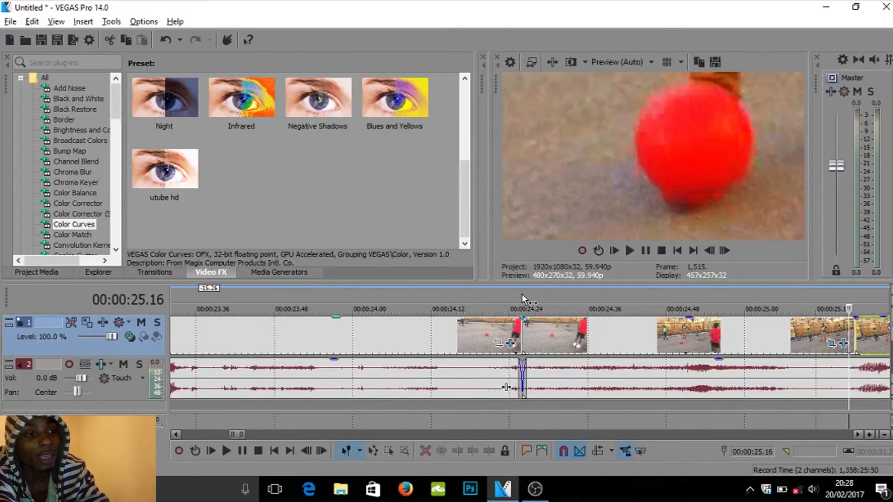
pyautogui.press('Right')
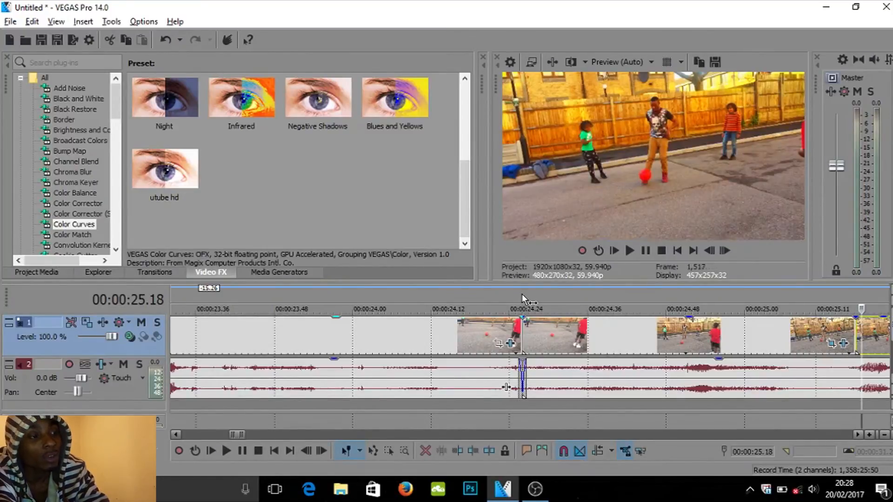
# - Step frame by frame onward to about 00:00:25.26 to review the end of the zoomed event
pyautogui.press('Right')
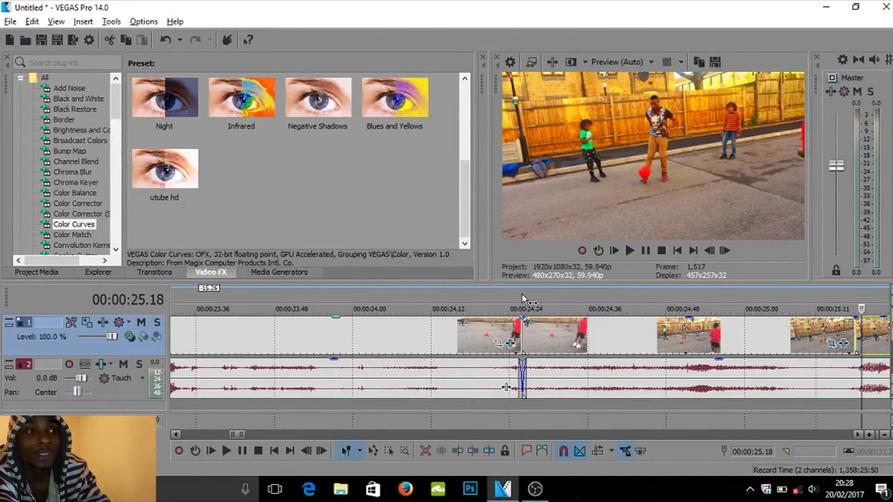
pyautogui.press('Right')
pyautogui.press('Right')
pyautogui.press('Right')
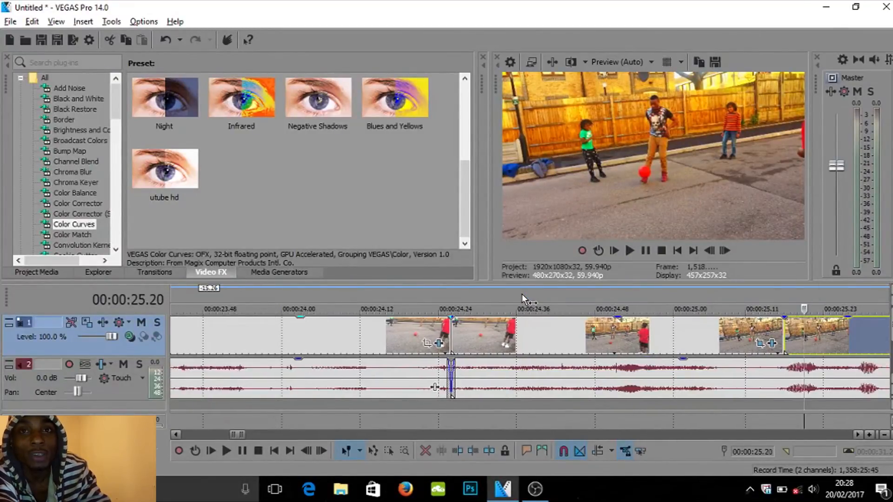
pyautogui.press('Right')
pyautogui.press('Right')
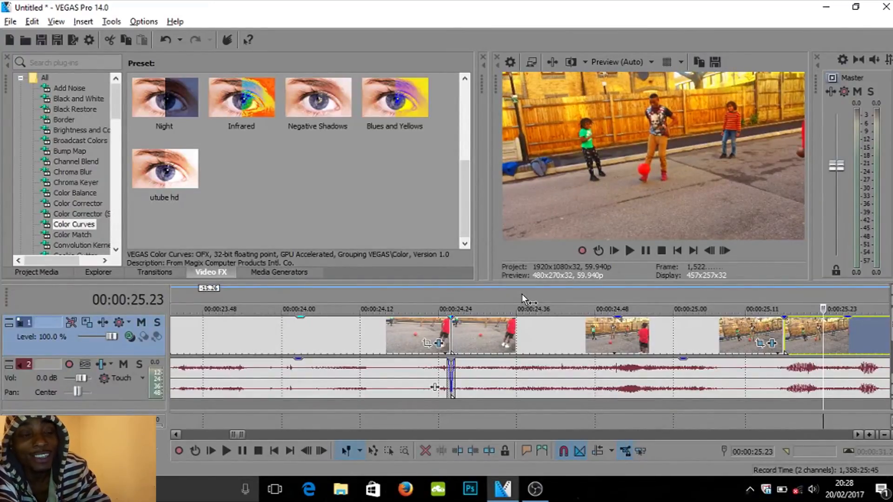
pyautogui.press('Right')
pyautogui.press('Right')
pyautogui.press('Right')
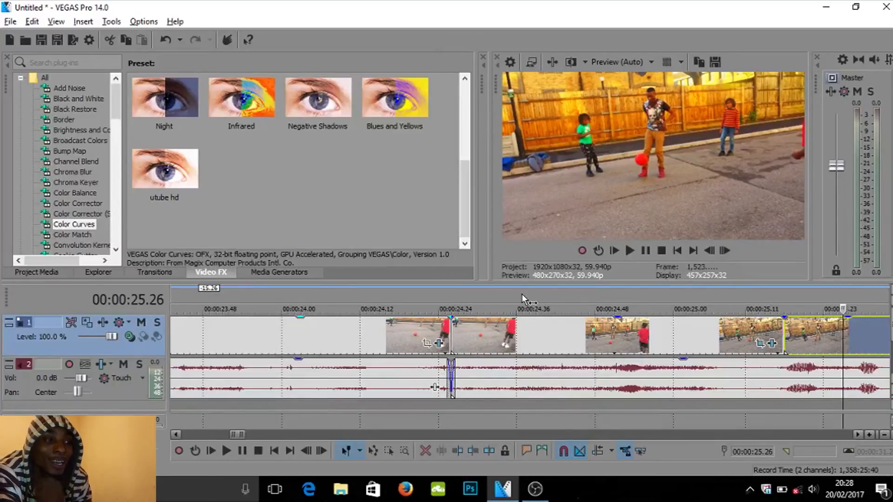
# - Set the loop region to span the whole project from 00:00:00.00 to 00:00:31.28
pyautogui.press('Down')
pyautogui.press('Down')
pyautogui.press('Down')
pyautogui.press('Down')
pyautogui.press('Down')
pyautogui.press('Down')
pyautogui.press('Down')
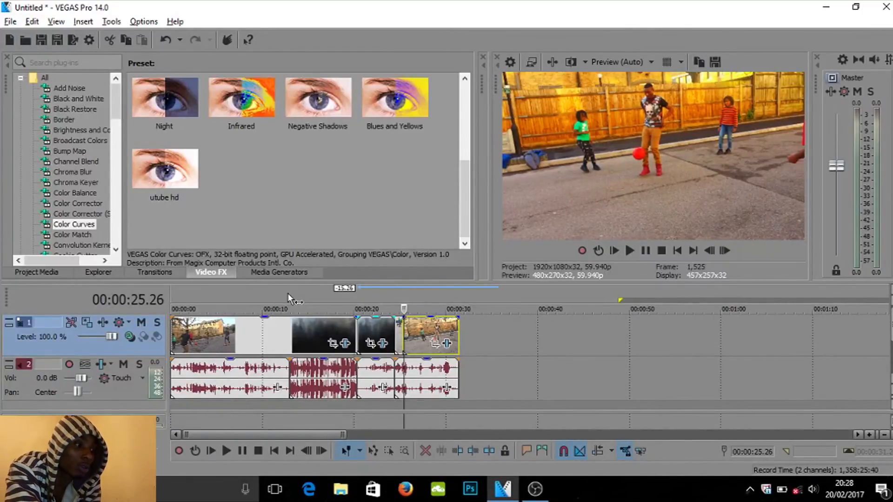
pyautogui.click(356, 302)
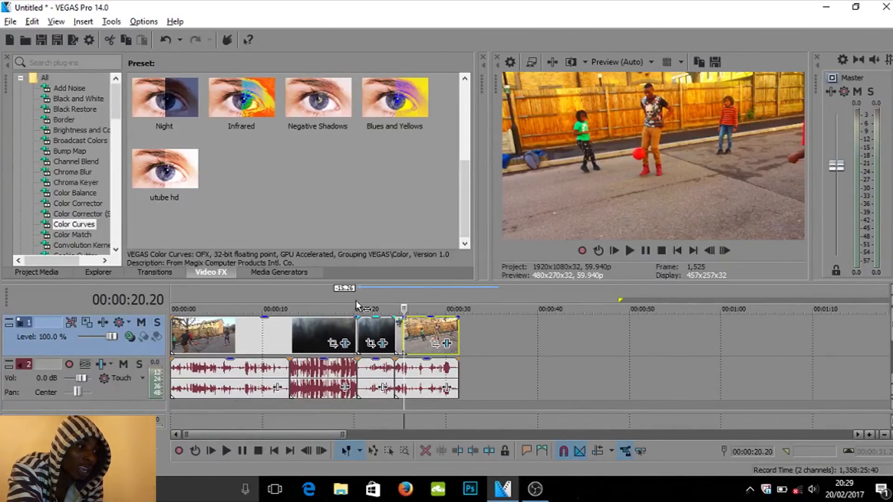
pyautogui.doubleClick(356, 301)
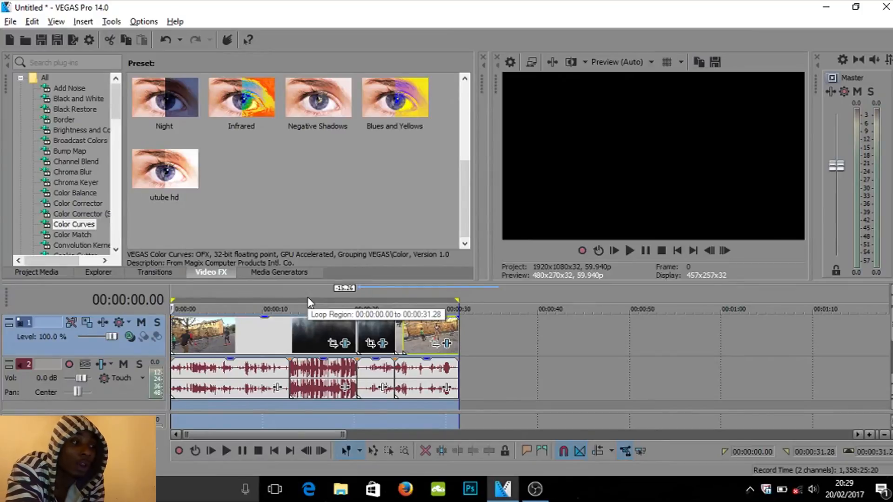
pyautogui.click(525, 336)
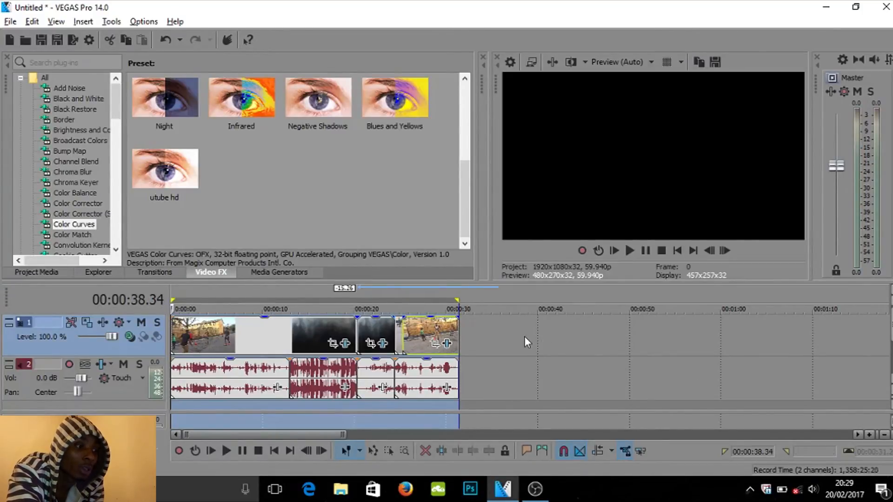
pyautogui.click(458, 296)
pyautogui.moveTo(458, 296); pyautogui.dragTo(140, 300)
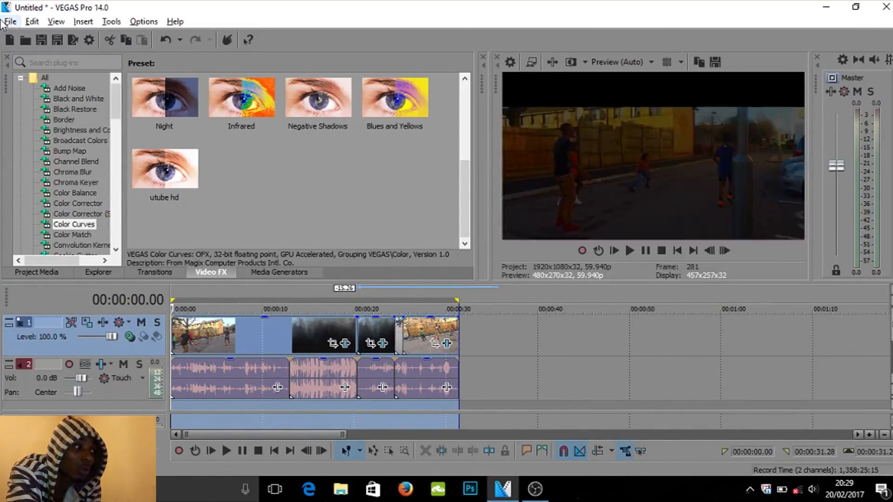
# - Open Render As and name the output file youtube test video
pyautogui.click(6, 22)
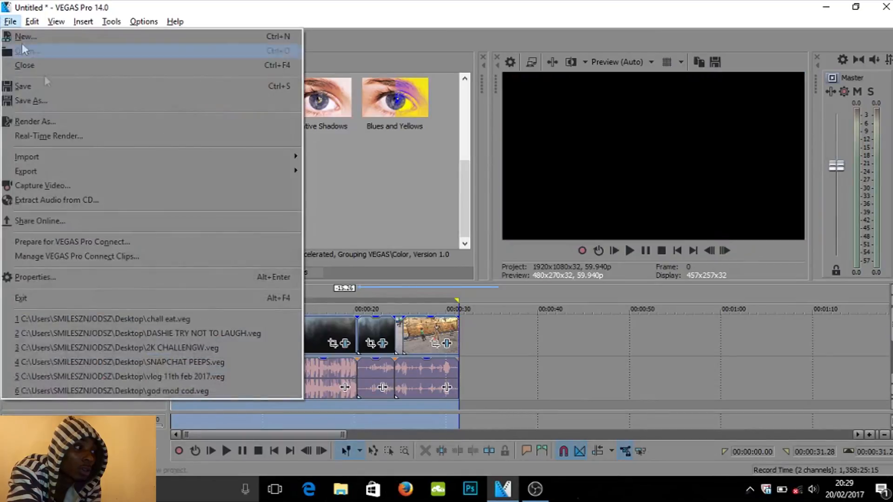
pyautogui.click(55, 122)
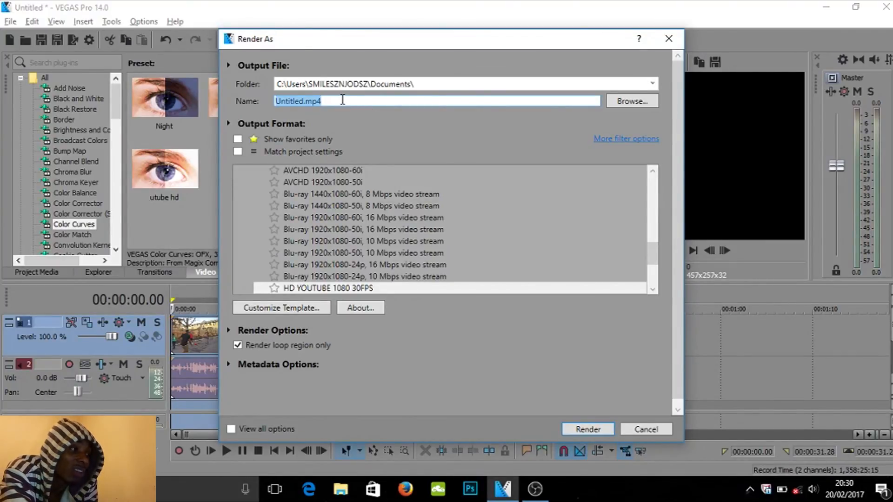
pyautogui.click(342, 100)
pyautogui.doubleClick(342, 99)
pyautogui.doubleClick(342, 99)
pyautogui.press('BackSpace')
pyautogui.press('BackSpace')
pyautogui.press('BackSpace')
pyautogui.press('BackSpace')
pyautogui.press('BackSpace')
pyautogui.press('BackSpace')
pyautogui.press('BackSpace')
pyautogui.press('BackSpace')
pyautogui.press('BackSpace')
pyautogui.press('BackSpace')
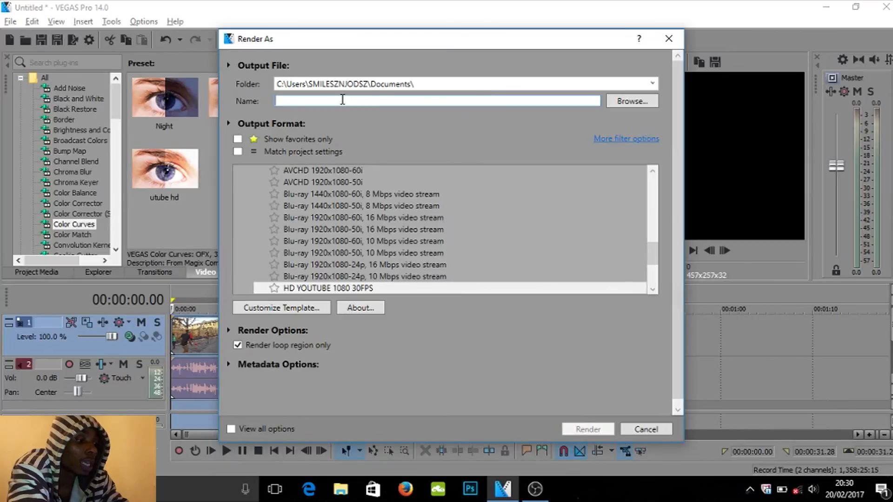
pyautogui.write('youtube test video')
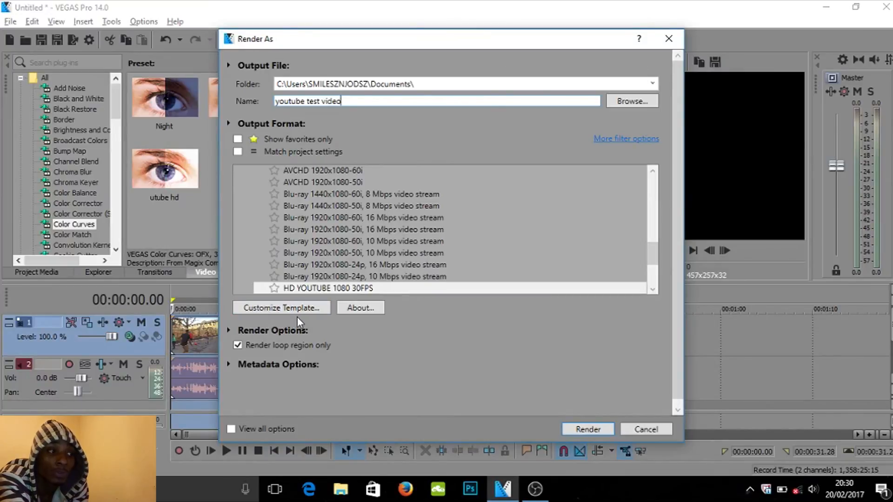
# - Scroll through the output format list to browse the available render templates
pyautogui.click(654, 173)
pyautogui.click(654, 173)
pyautogui.click(654, 173)
pyautogui.click(654, 173)
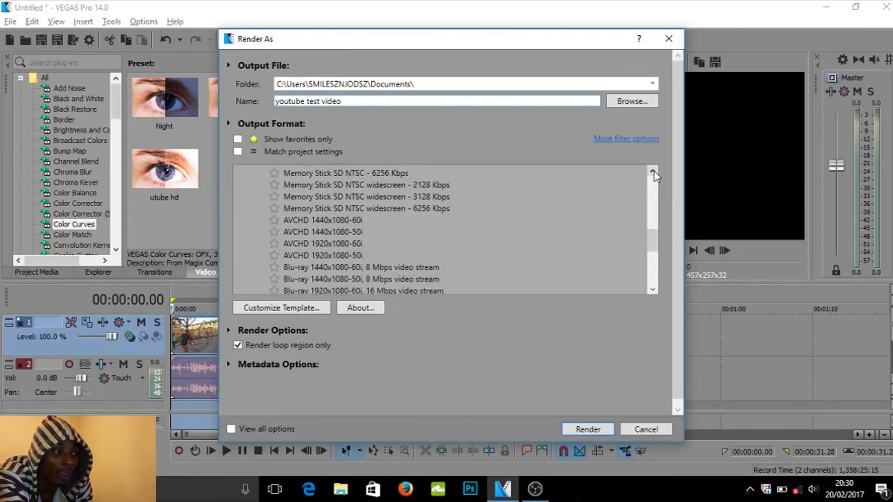
pyautogui.click(654, 173)
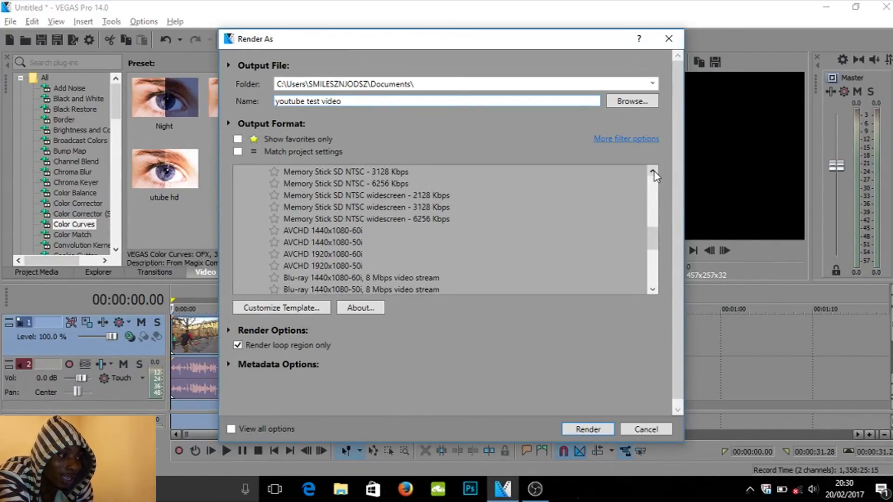
pyautogui.click(654, 173)
pyautogui.click(654, 173)
pyautogui.click(654, 173)
pyautogui.click(654, 173)
pyautogui.click(653, 173)
pyautogui.click(654, 173)
pyautogui.click(654, 172)
pyautogui.click(654, 173)
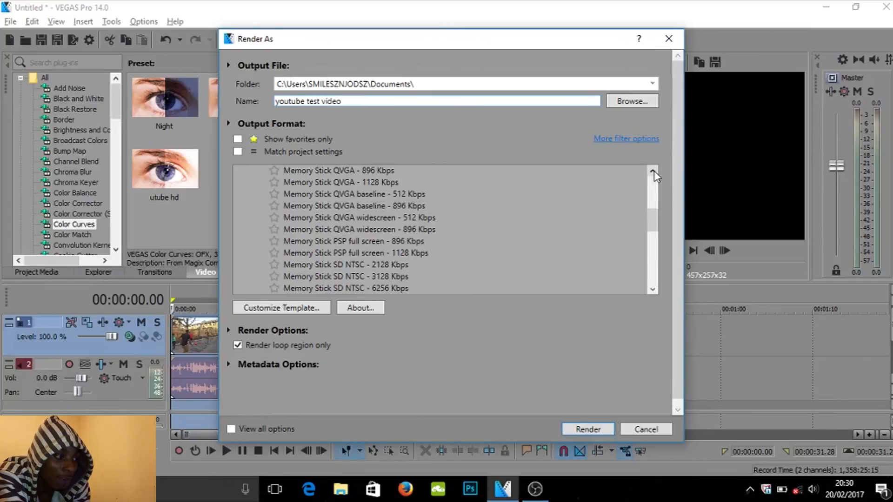
pyautogui.moveTo(654, 223); pyautogui.dragTo(654, 246)
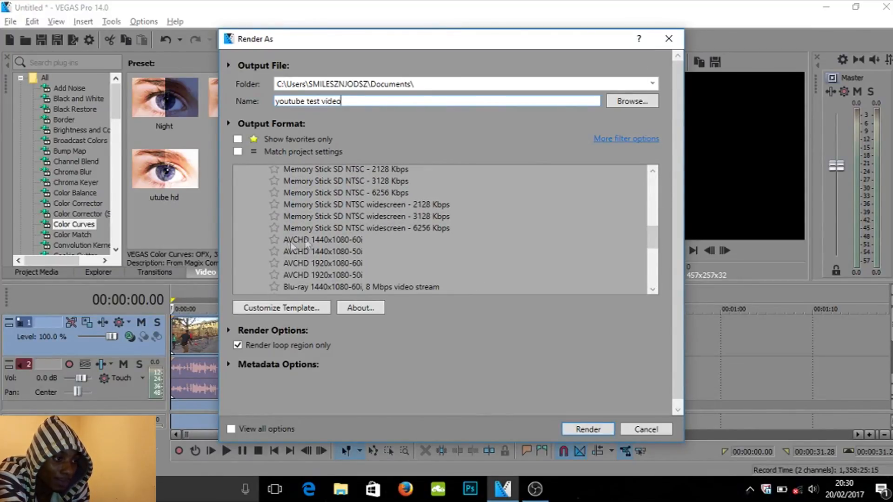
pyautogui.moveTo(651, 239); pyautogui.dragTo(649, 244)
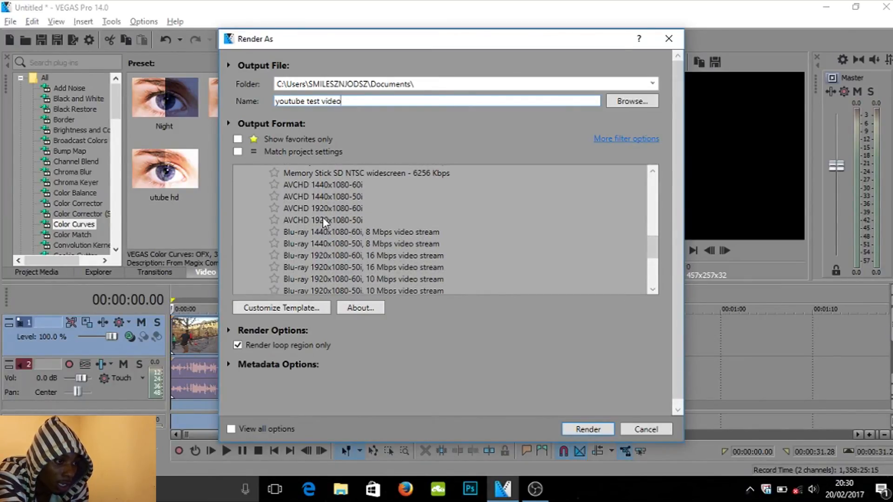
pyautogui.moveTo(651, 252); pyautogui.dragTo(646, 179)
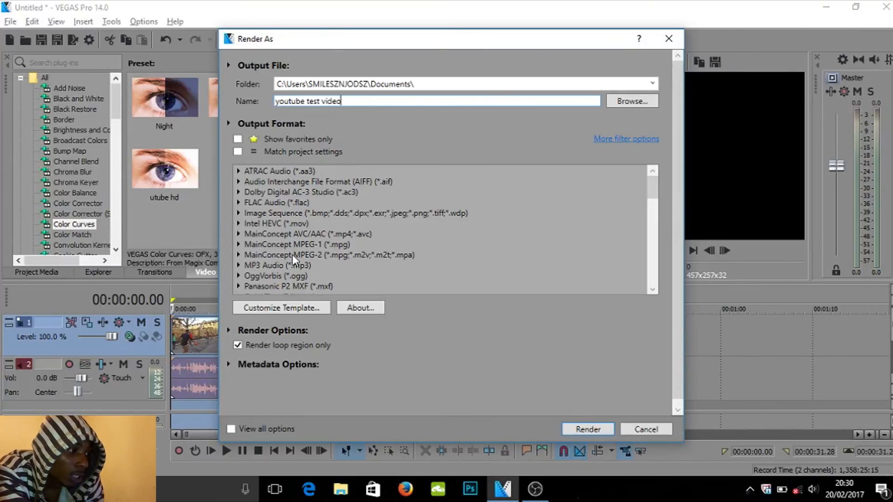
# - Expand MainConcept AVC/AAC (*.mp4;*.avc) and choose the Internet HD 1080p template
pyautogui.click(238, 234)
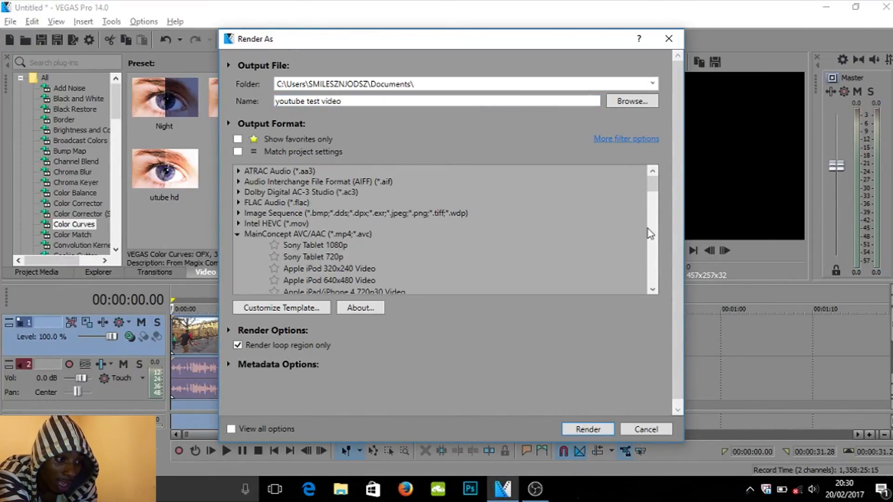
pyautogui.click(653, 289)
pyautogui.click(653, 289)
pyautogui.click(653, 289)
pyautogui.click(653, 290)
pyautogui.click(653, 290)
pyautogui.click(653, 289)
pyautogui.click(653, 289)
pyautogui.click(653, 289)
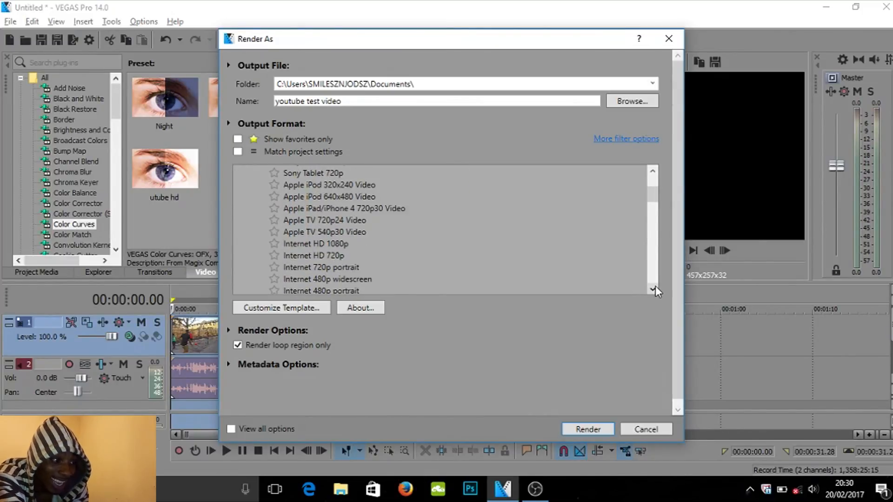
pyautogui.click(314, 245)
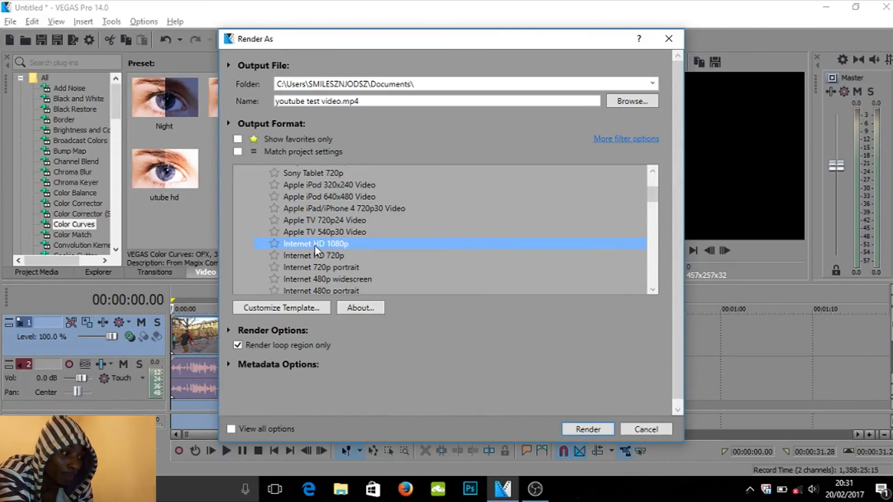
# - Open Customize Template for Internet HD 1080p and review its Project and Video settings without changing them
pyautogui.click(292, 309)
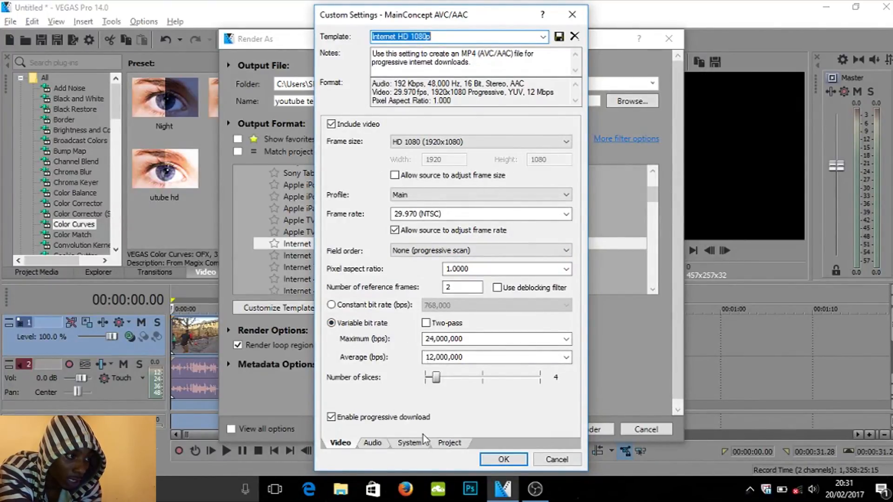
pyautogui.click(446, 445)
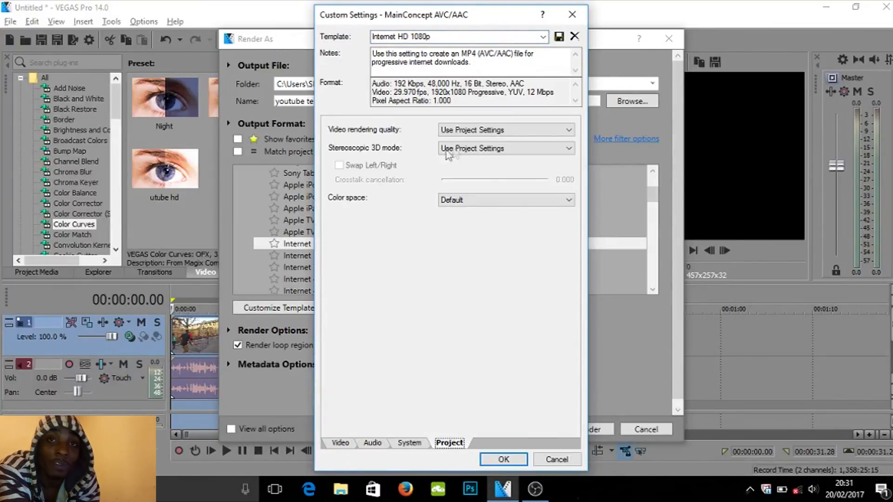
pyautogui.click(485, 132)
pyautogui.click(450, 173)
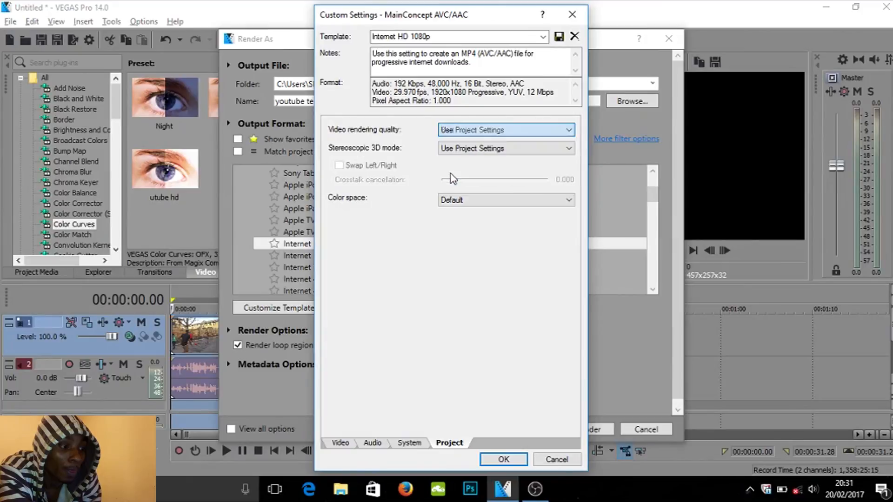
pyautogui.click(345, 443)
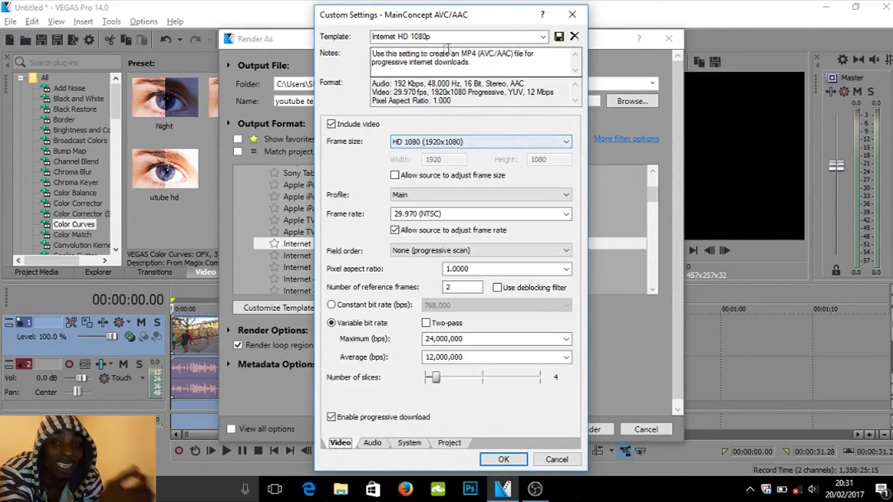
pyautogui.click(438, 37)
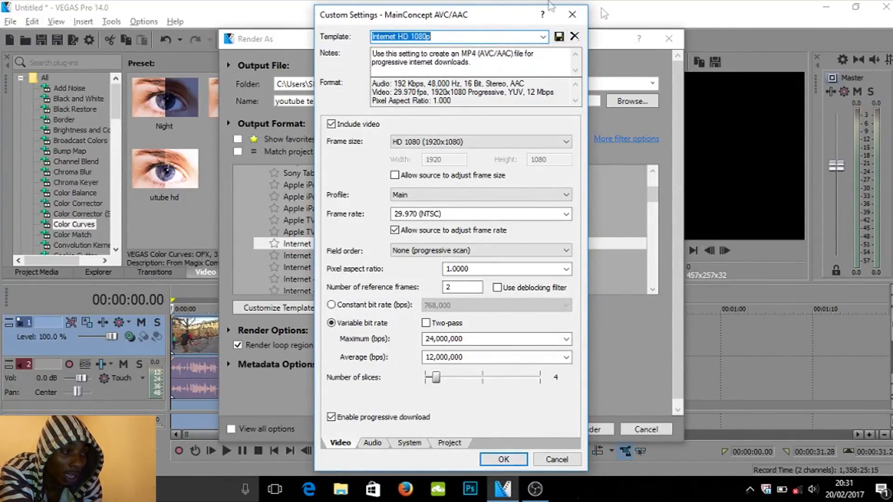
pyautogui.click(570, 18)
# - Select the HD YOUTUBE 1080 30FPS template and close the Render As dialog
pyautogui.moveTo(653, 195); pyautogui.dragTo(644, 308)
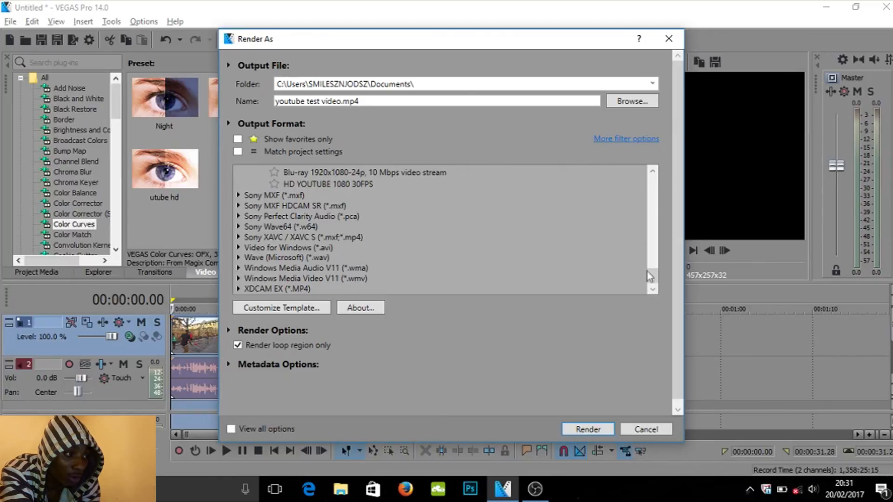
pyautogui.click(314, 186)
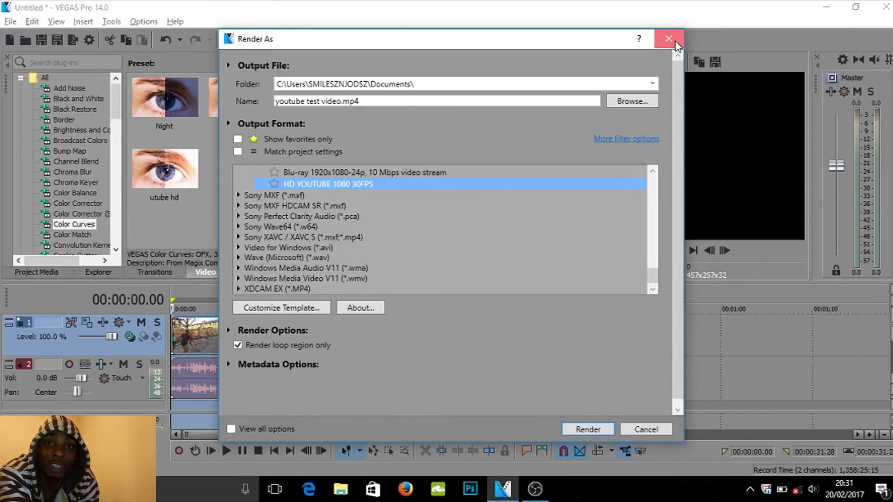
pyautogui.click(671, 39)
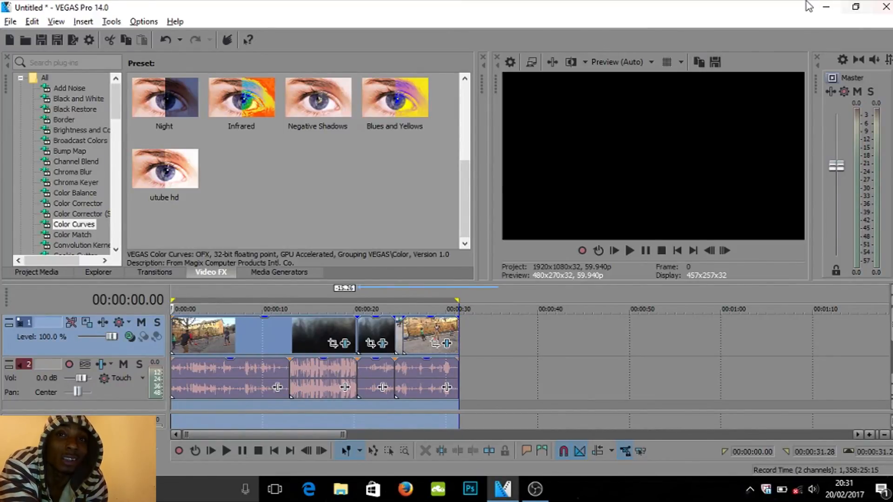
# - Minimize VEGAS and view a channel banner image from the desktop in Photos, then close it
pyautogui.click(822, 7)
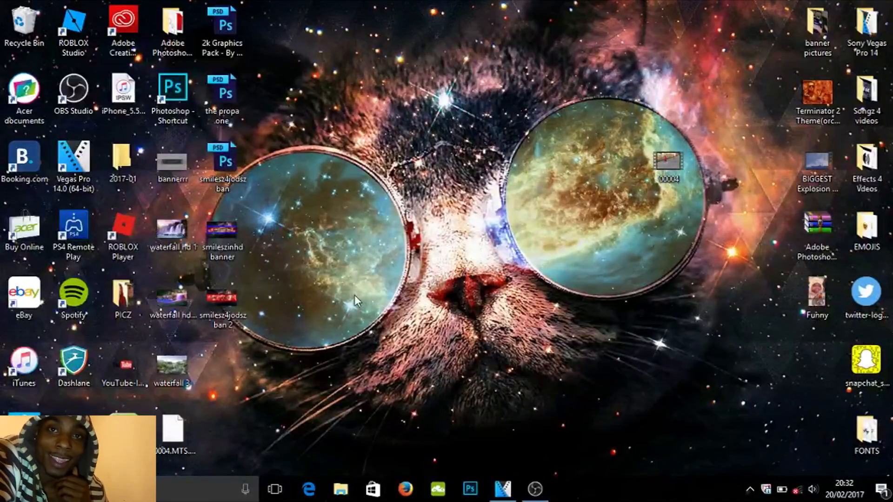
pyautogui.doubleClick(216, 227)
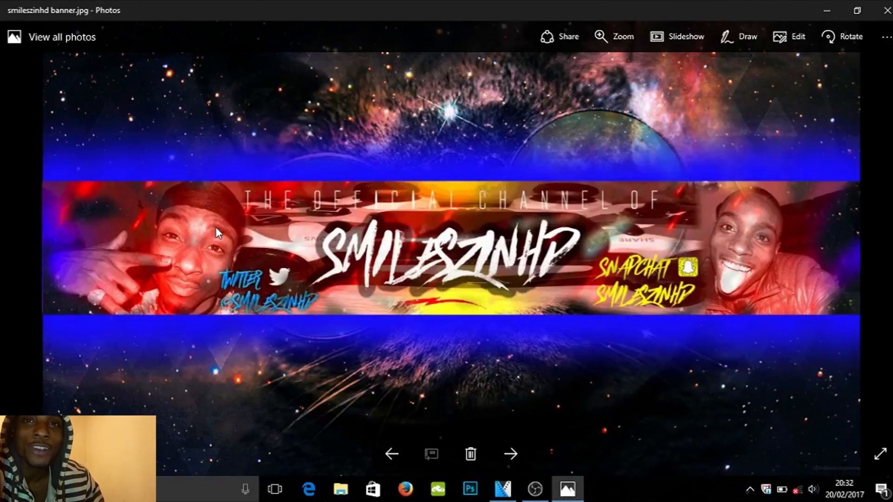
pyautogui.click(877, 6)
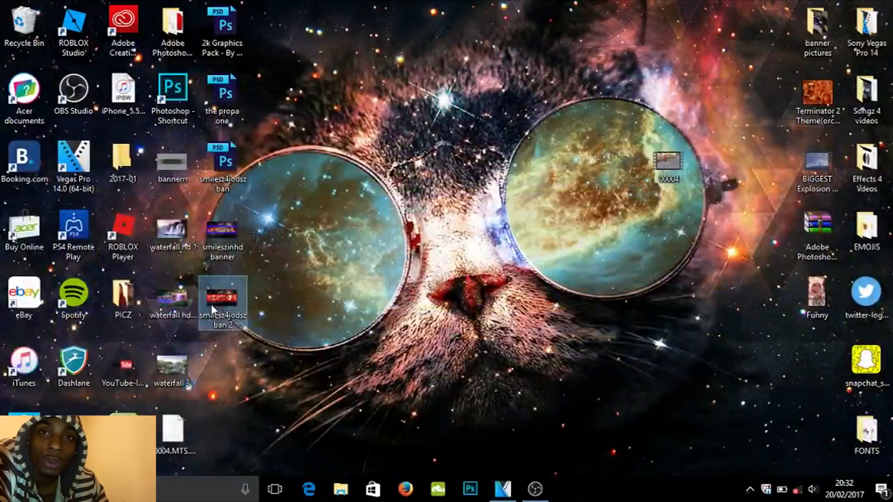
# - Open the second banner image from the desktop in Photos and close it
pyautogui.moveTo(211, 304)
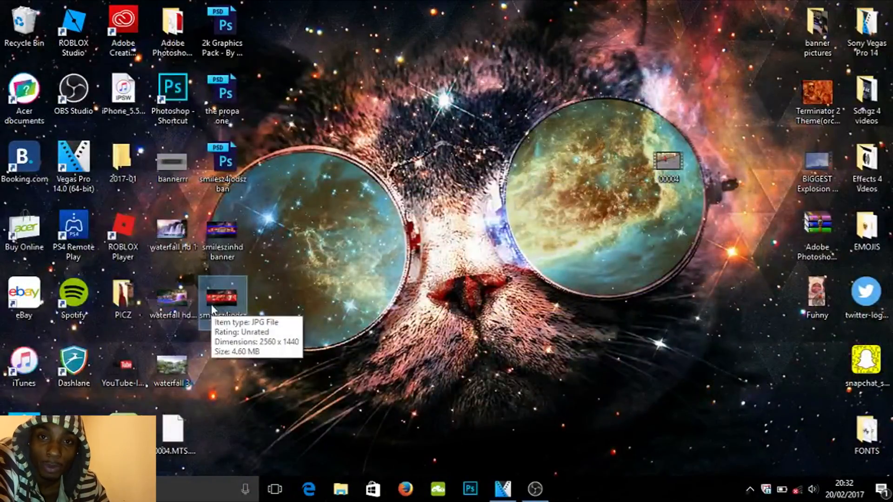
pyautogui.doubleClick(212, 308)
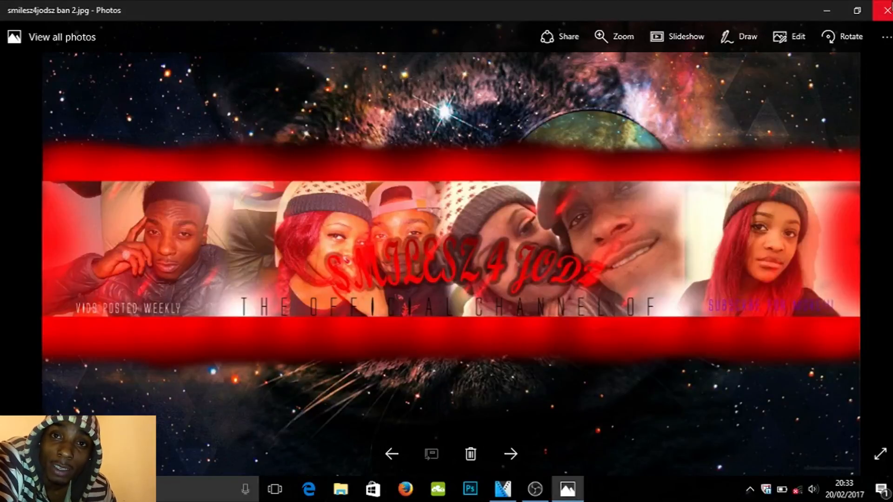
pyautogui.click(889, 5)
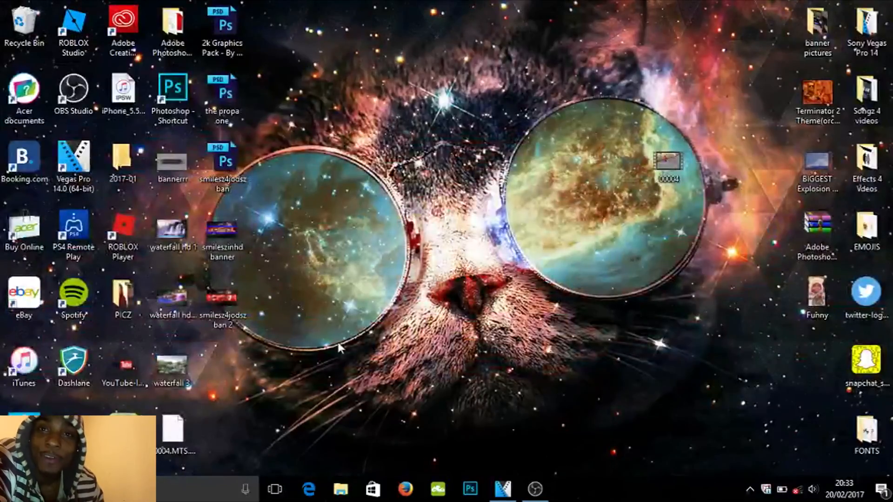